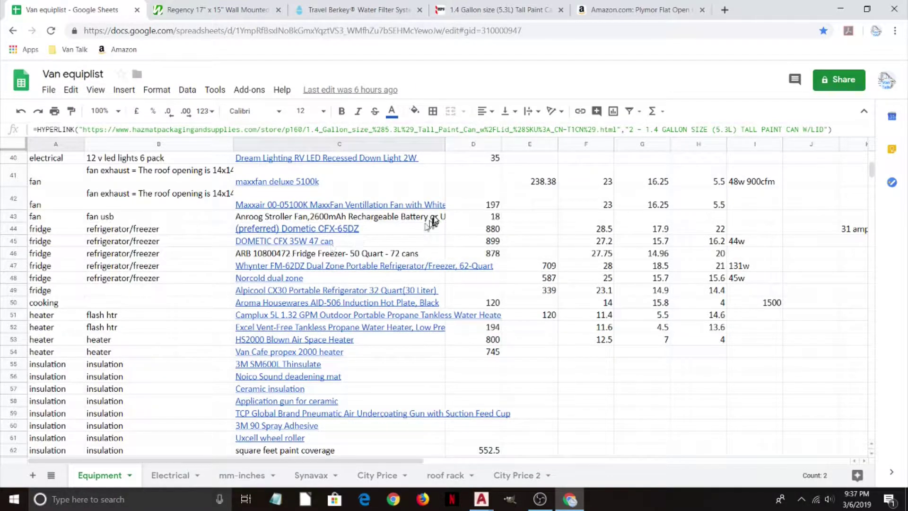
# Switch to AutoCAD and bring up the PromasterCity2 top-view floor plan drawing.
pyautogui.moveTo(441, 236)
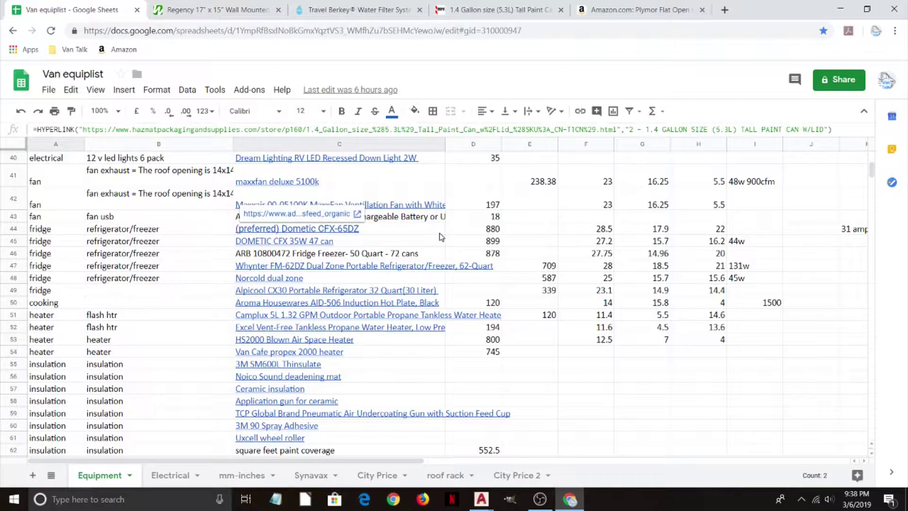
pyautogui.scroll(-3, 431, 366)
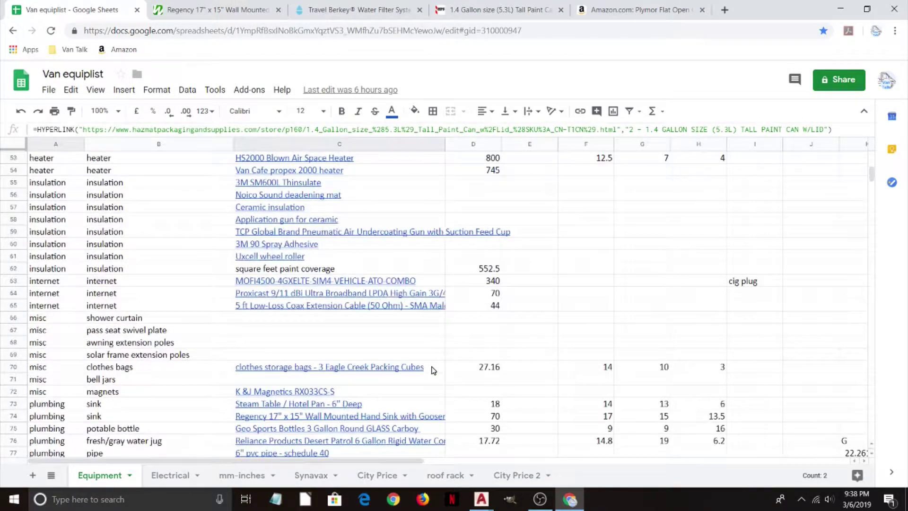
pyautogui.scroll(-5, 433, 369)
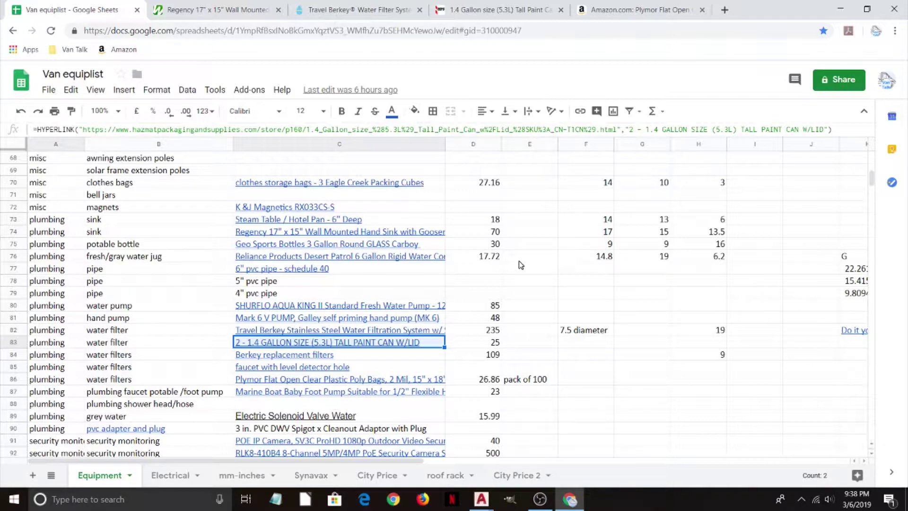
pyautogui.press('alt')
pyautogui.hotkey('alt', 'Tab')
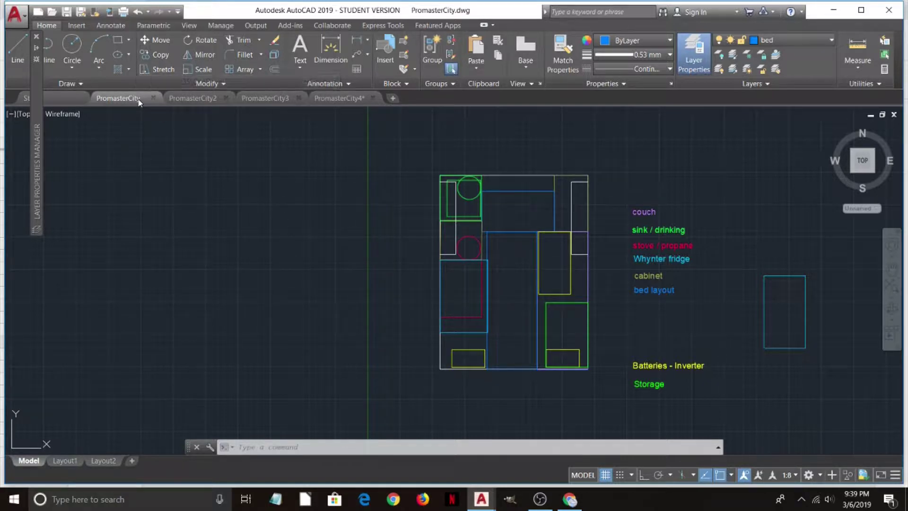
pyautogui.click(194, 98)
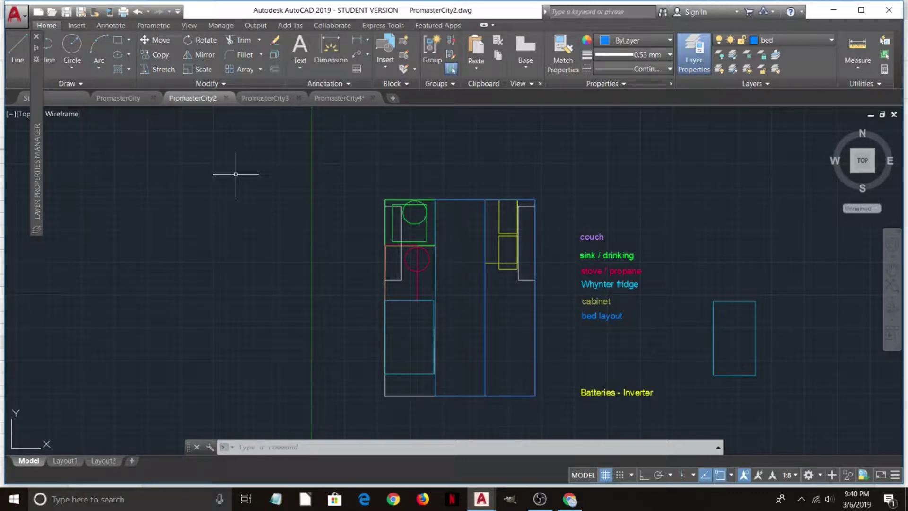
# Open the PromasterCity3 drawing and orbit its shaded model to view the right and left sides.
pyautogui.click(265, 97)
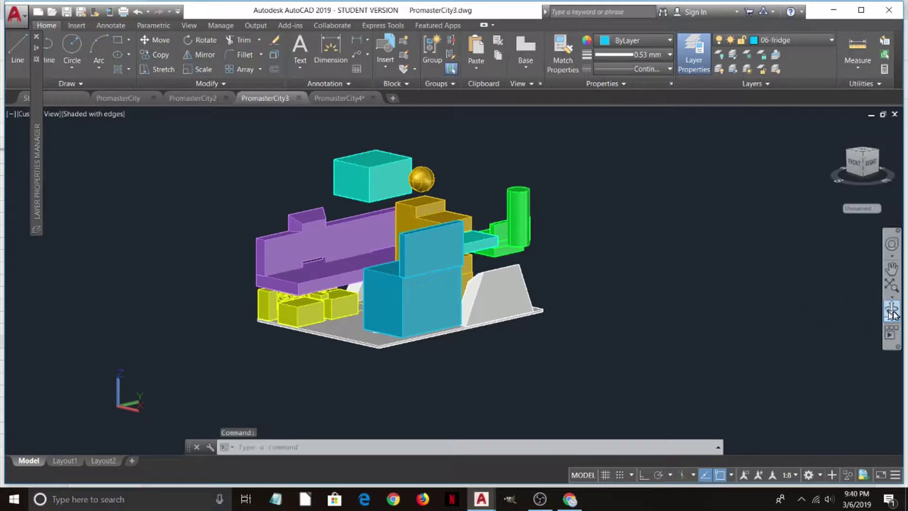
pyautogui.click(892, 312)
pyautogui.moveTo(581, 264)
pyautogui.mouseDown()
pyautogui.moveTo(569, 269)
pyautogui.moveTo(592, 264)
pyautogui.moveTo(568, 270)
pyautogui.moveTo(610, 274)
pyautogui.mouseUp()
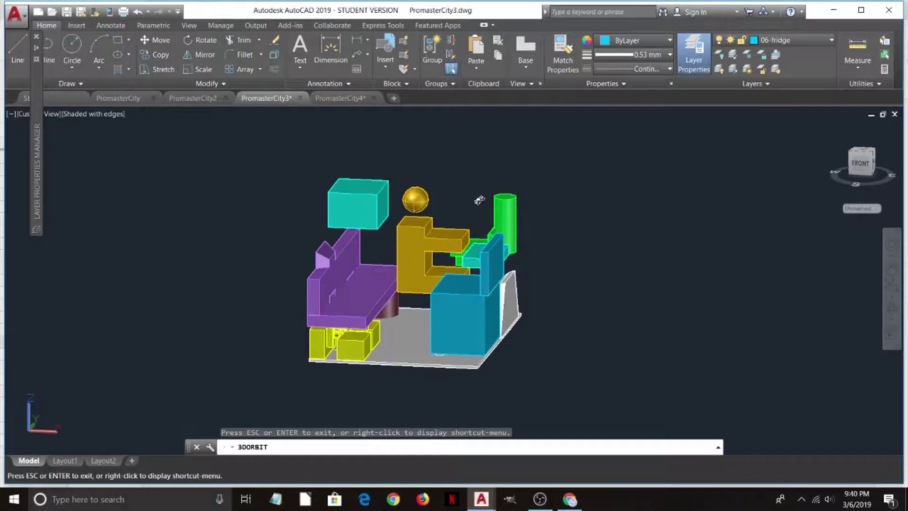
pyautogui.moveTo(414, 237); pyautogui.dragTo(539, 212)
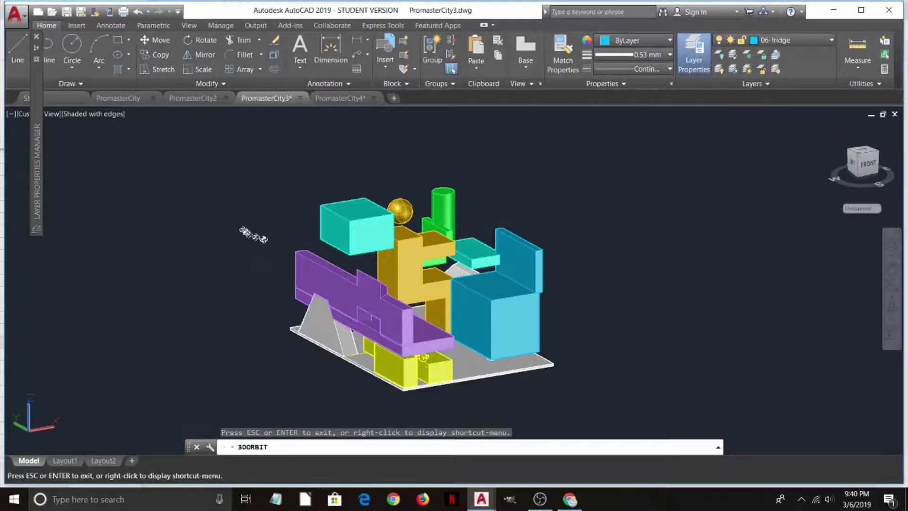
pyautogui.moveTo(249, 229); pyautogui.dragTo(505, 209)
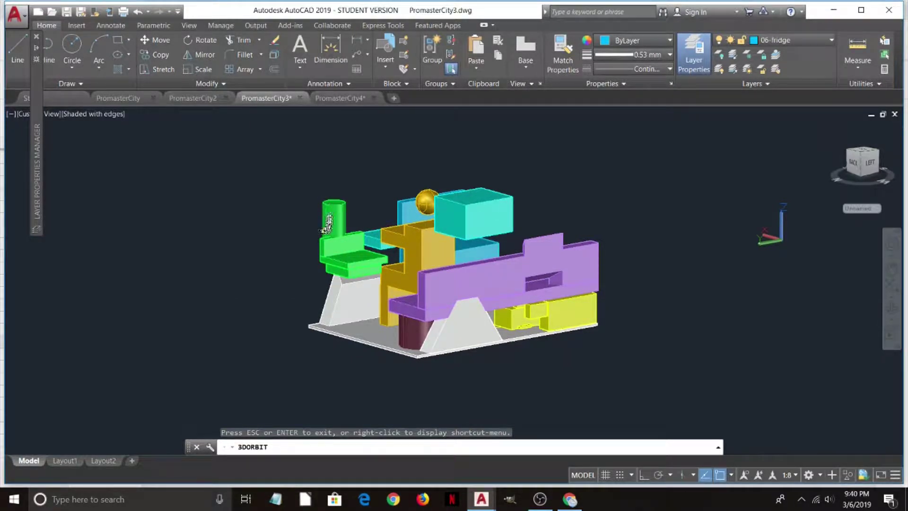
# Orbit the van model to its back and an angled overall view, panning to recentre it.
pyautogui.moveTo(277, 248)
pyautogui.mouseDown()
pyautogui.moveTo(364, 234)
pyautogui.moveTo(333, 241)
pyautogui.moveTo(321, 264)
pyautogui.moveTo(227, 224)
pyautogui.mouseUp()
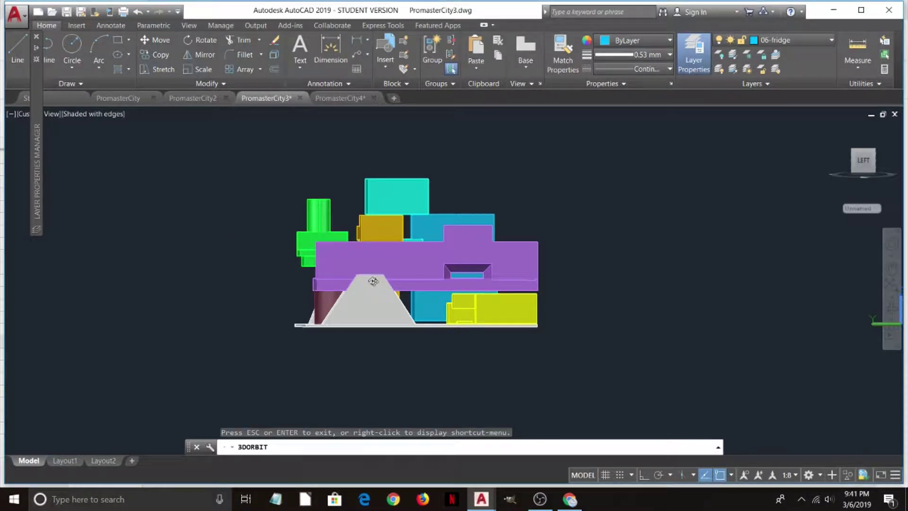
pyautogui.moveTo(376, 282); pyautogui.dragTo(523, 284)
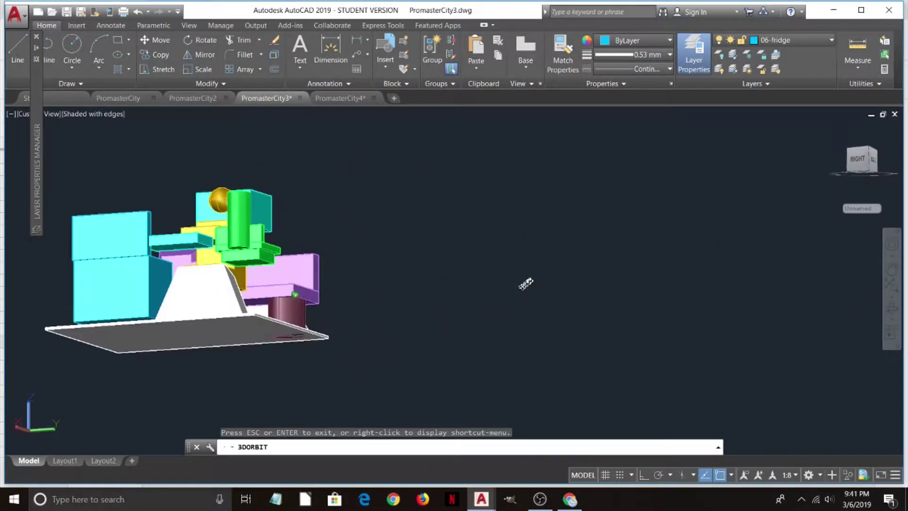
pyautogui.moveTo(209, 288); pyautogui.dragTo(104, 300)
pyautogui.moveTo(359, 244); pyautogui.dragTo(321, 260)
pyautogui.moveTo(303, 262); pyautogui.dragTo(444, 272, button='middle')
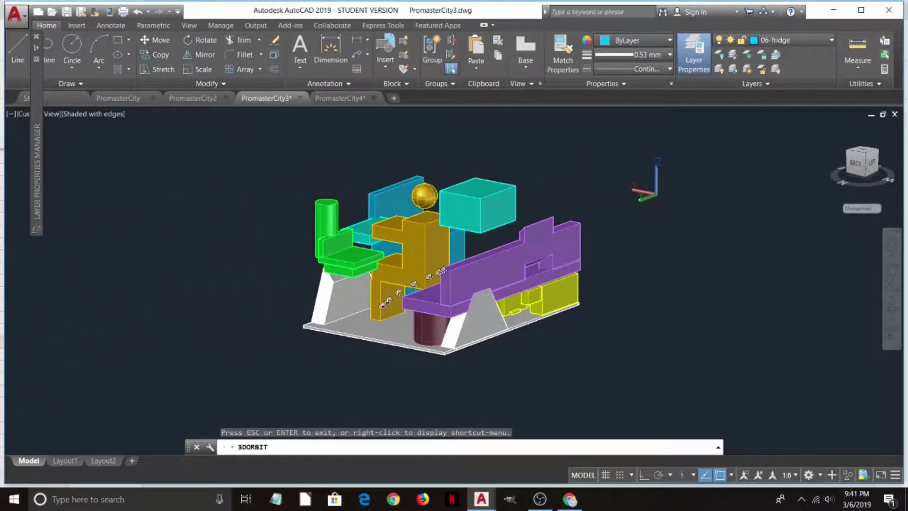
pyautogui.moveTo(404, 363)
pyautogui.mouseDown()
pyautogui.moveTo(430, 361)
pyautogui.moveTo(403, 365)
pyautogui.moveTo(420, 360)
pyautogui.mouseUp()
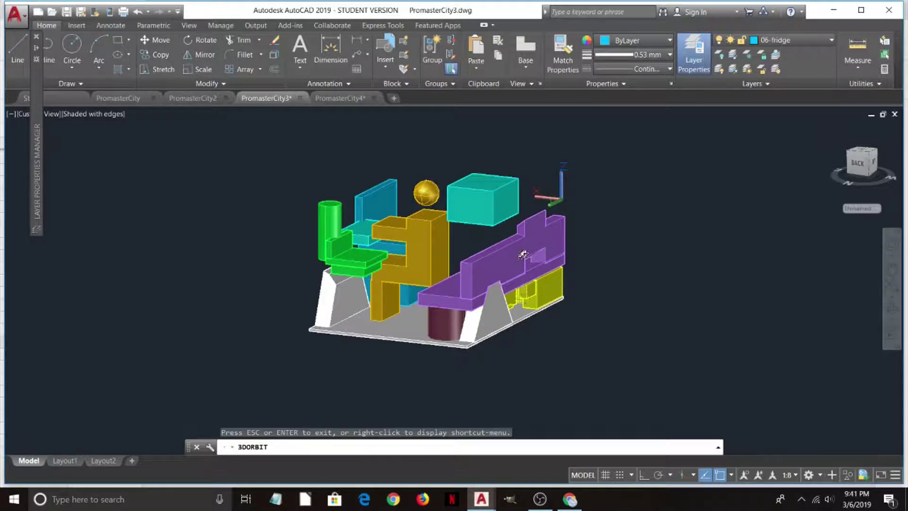
pyautogui.moveTo(514, 246); pyautogui.dragTo(478, 371)
pyautogui.moveTo(615, 284); pyautogui.dragTo(437, 305, button='middle')
# Turn off the 05-Couch layer to expose the yellow battery-inverter rack, then adjust the view.
pyautogui.click(786, 41)
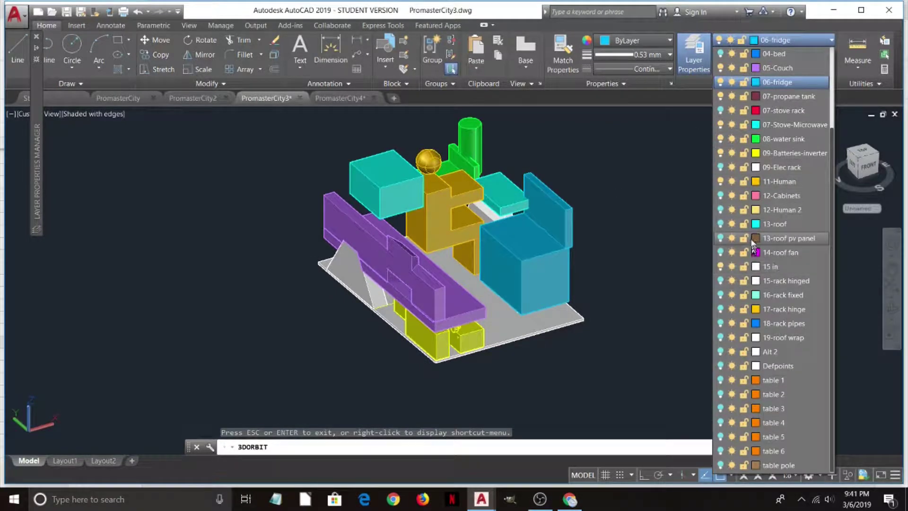
pyautogui.click(719, 68)
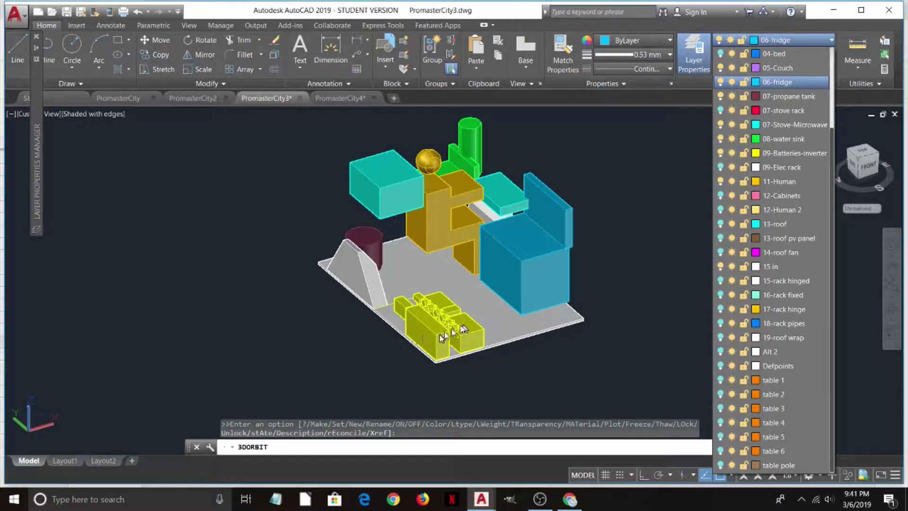
pyautogui.scroll(5, 442, 337)
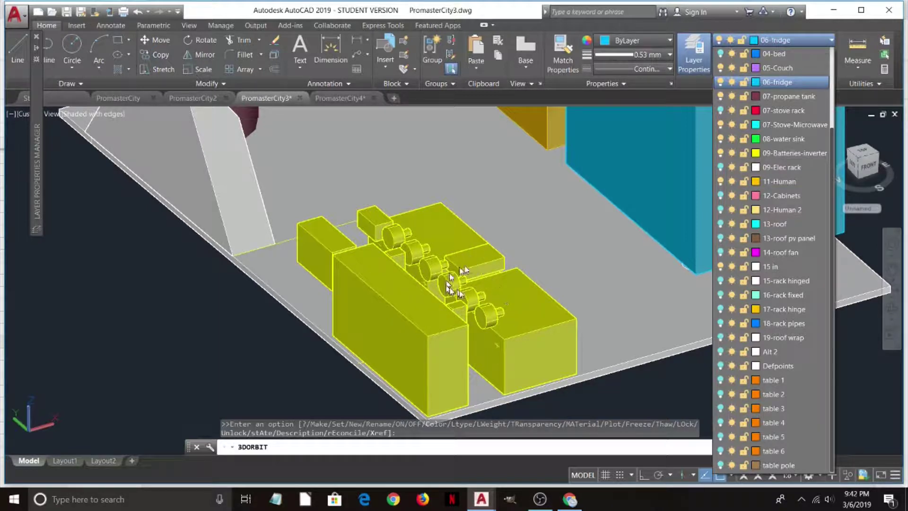
pyautogui.scroll(-3, 439, 279)
pyautogui.scroll(-3, 435, 280)
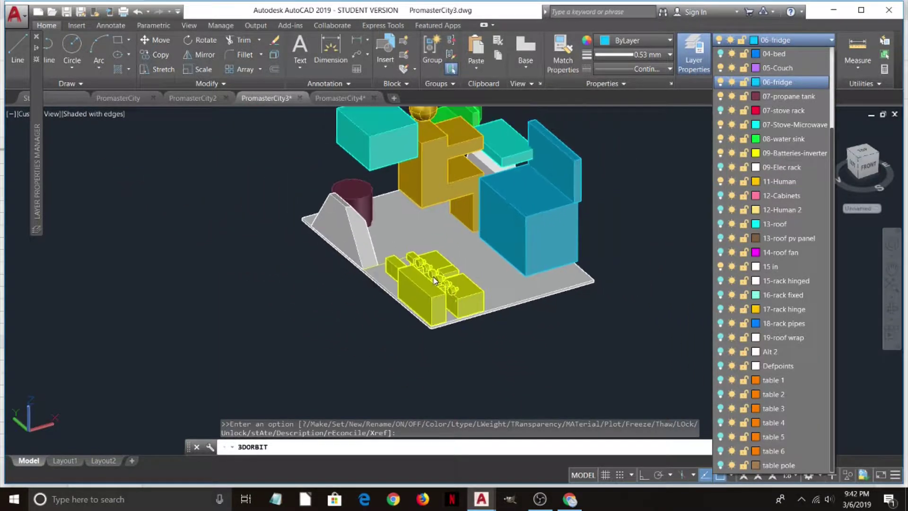
pyautogui.click(581, 191)
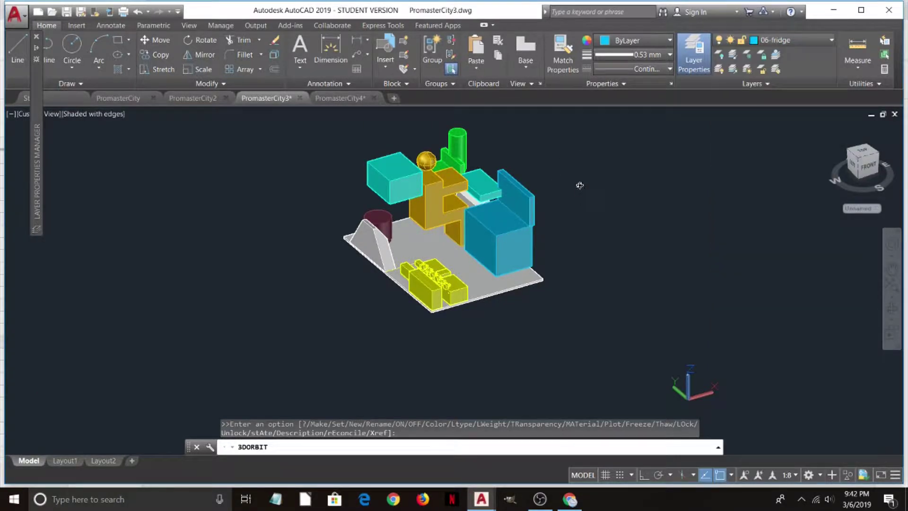
pyautogui.moveTo(583, 206); pyautogui.dragTo(573, 199)
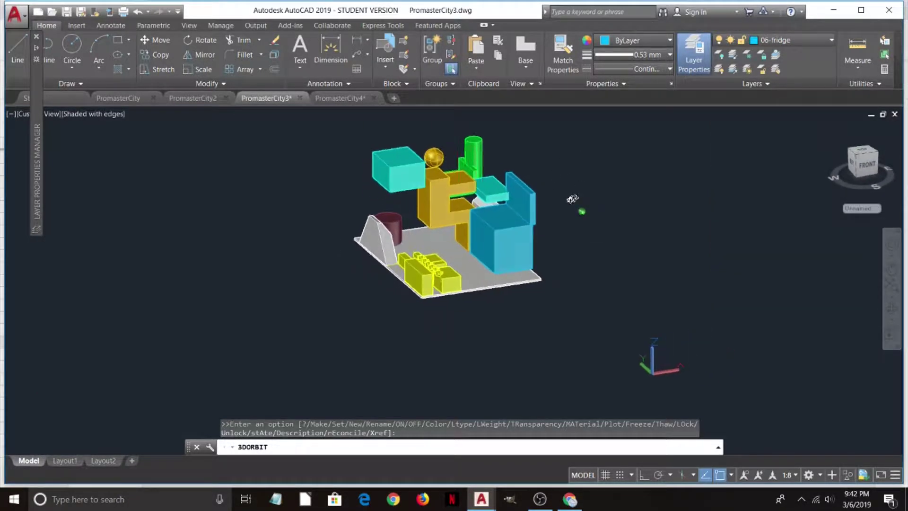
pyautogui.moveTo(576, 197); pyautogui.dragTo(521, 230, button='middle')
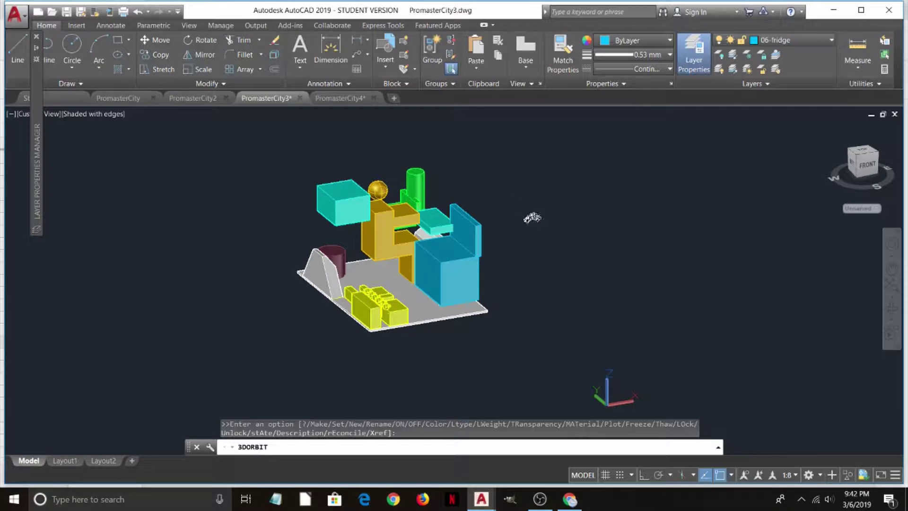
pyautogui.moveTo(532, 218)
pyautogui.mouseDown()
pyautogui.moveTo(536, 236)
pyautogui.moveTo(524, 216)
pyautogui.mouseUp()
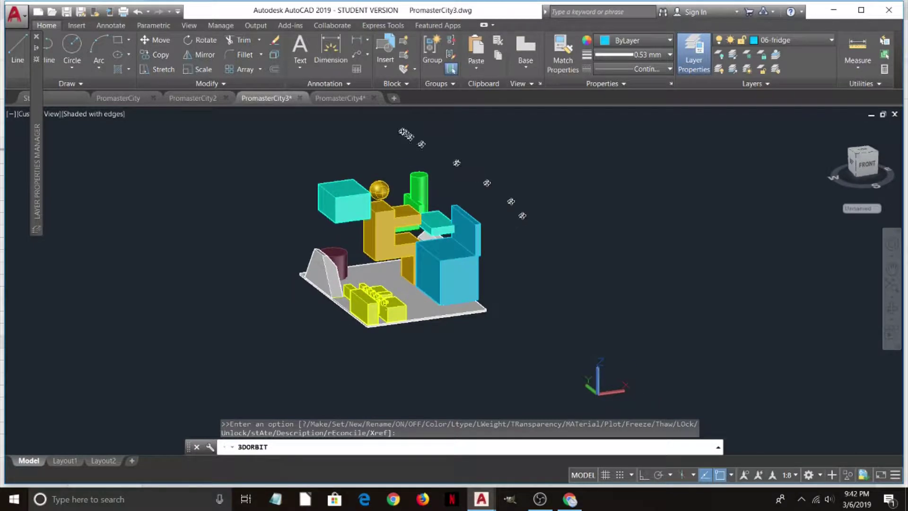
# Open PromasterCity4 and orbit its model to the side and back-left.
pyautogui.click(362, 98)
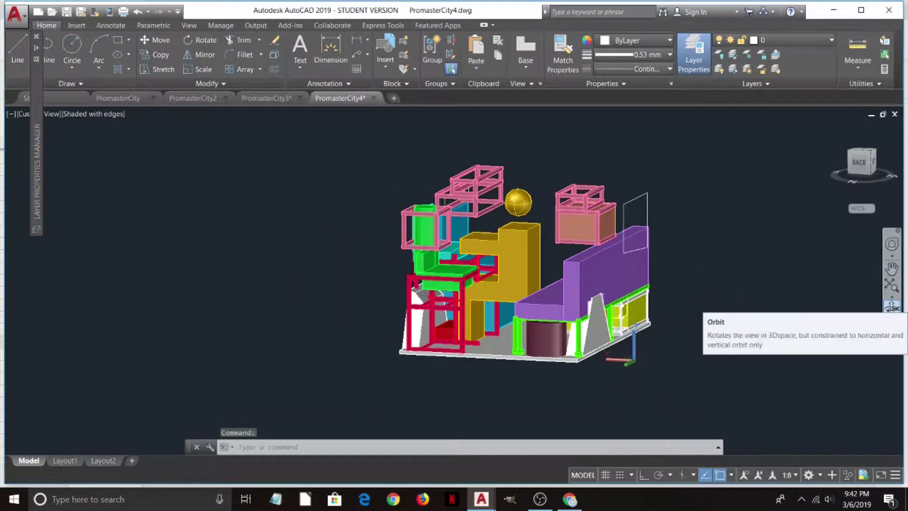
pyautogui.click(892, 307)
pyautogui.moveTo(766, 309); pyautogui.dragTo(725, 329)
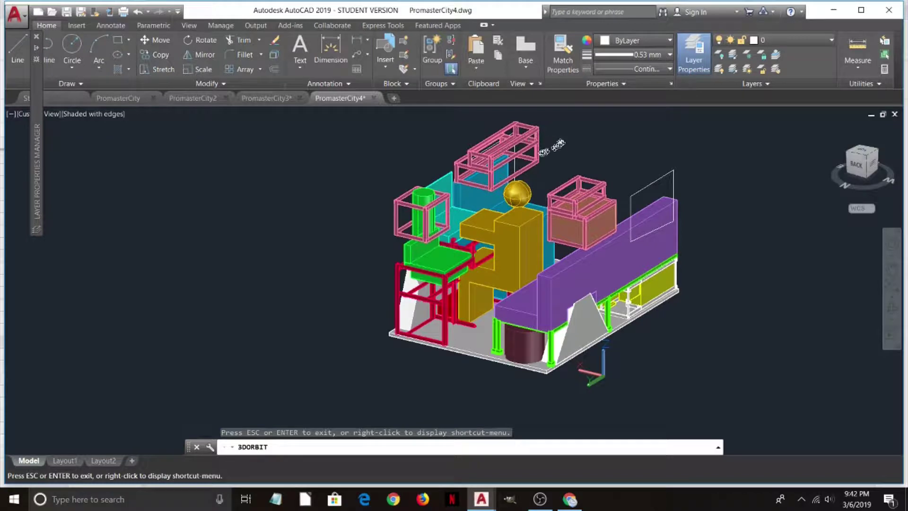
pyautogui.moveTo(579, 156); pyautogui.dragTo(565, 137)
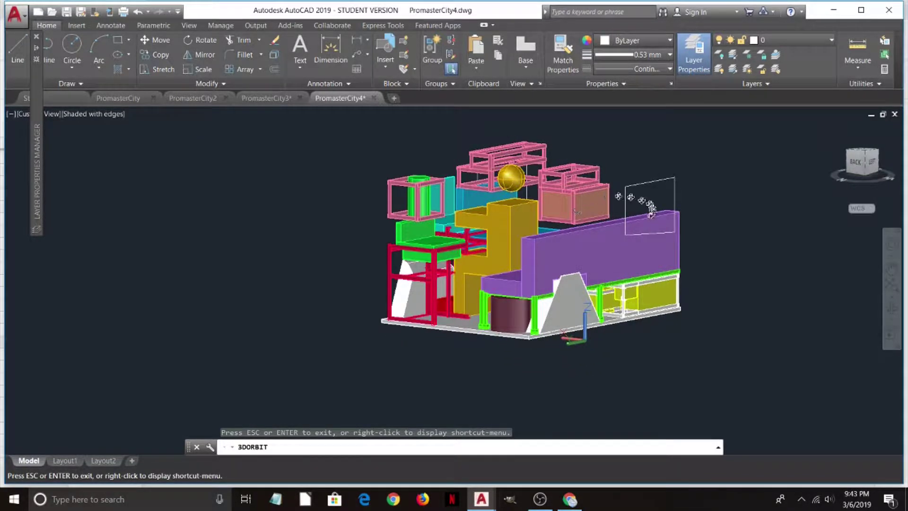
pyautogui.moveTo(611, 253); pyautogui.dragTo(627, 264)
# Turn off the 05-Couch layer and orbit to look down on the van from above.
pyautogui.click(784, 41)
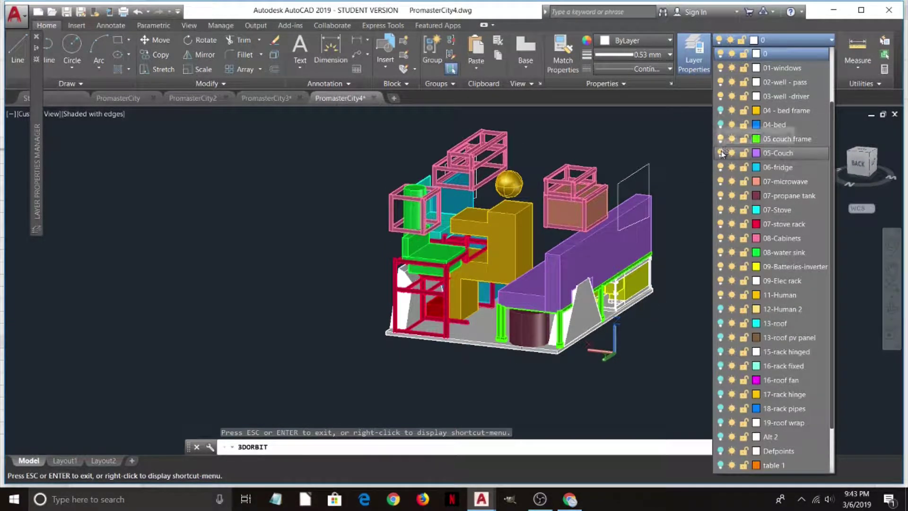
pyautogui.click(721, 153)
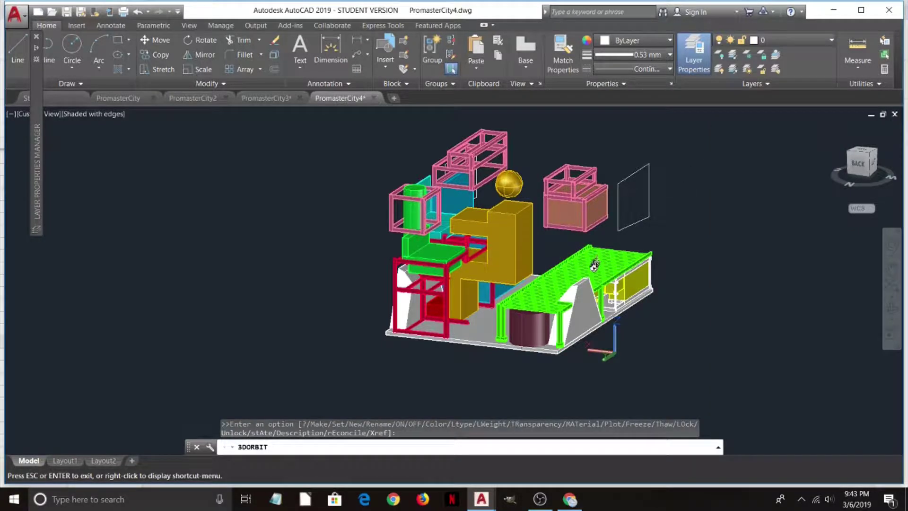
pyautogui.moveTo(592, 272); pyautogui.dragTo(666, 295)
pyautogui.scroll(10, 610, 289)
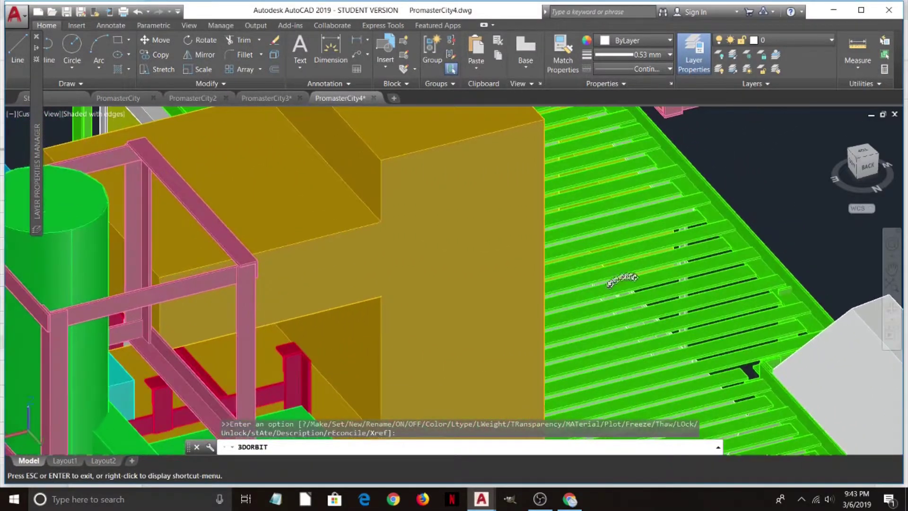
pyautogui.moveTo(621, 279); pyautogui.dragTo(550, 249)
pyautogui.scroll(-8, 548, 248)
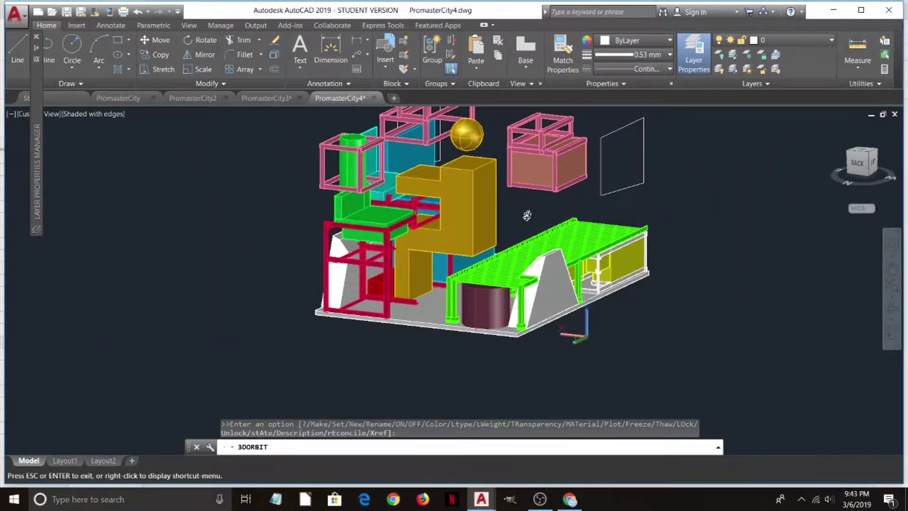
# Orbit the van through frontal, back and top-down views, panning to keep it framed.
pyautogui.moveTo(527, 215); pyautogui.dragTo(522, 214)
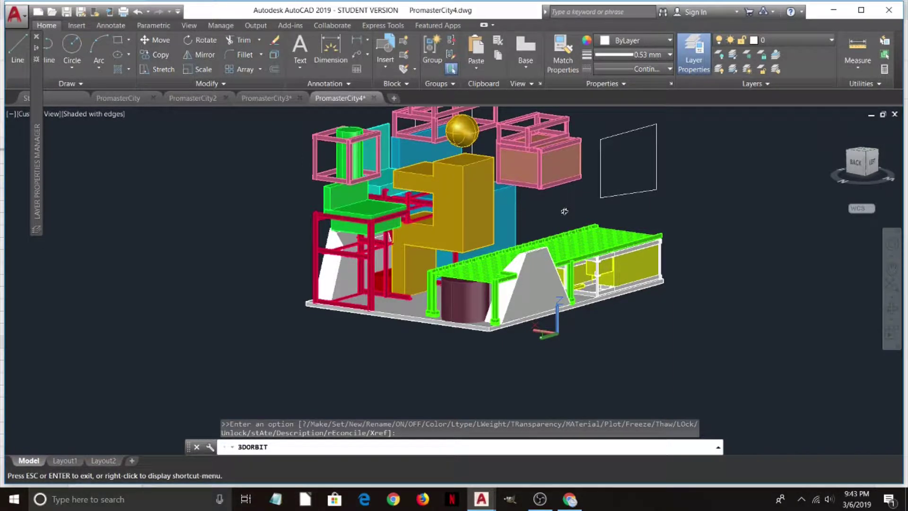
pyautogui.moveTo(564, 212); pyautogui.dragTo(538, 284, button='middle')
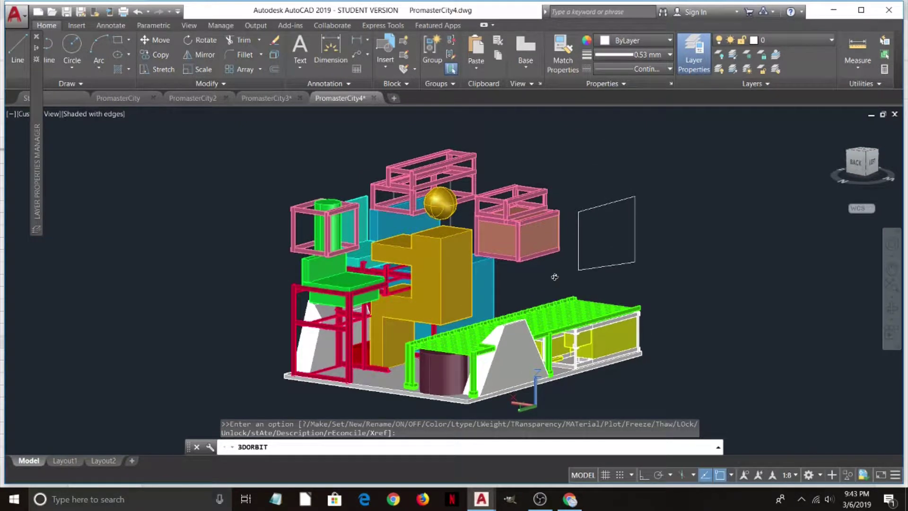
pyautogui.moveTo(555, 277); pyautogui.dragTo(573, 263)
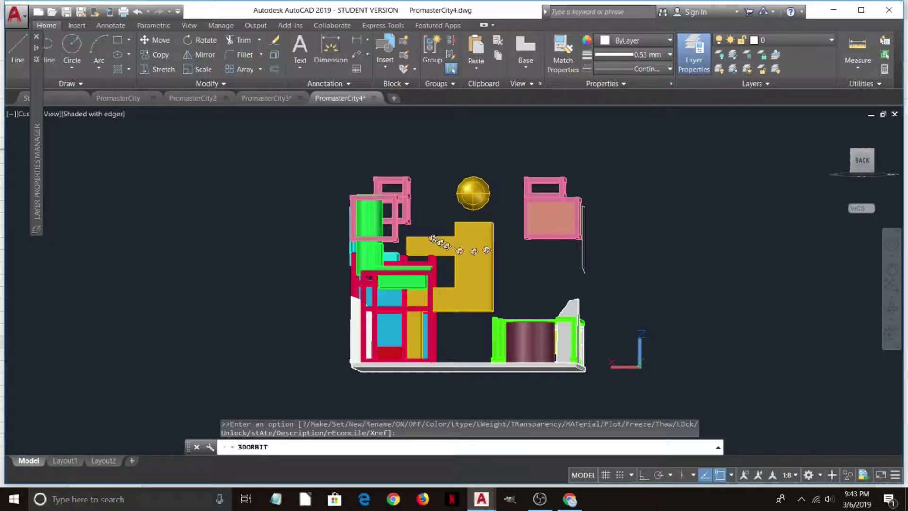
pyautogui.moveTo(431, 246); pyautogui.dragTo(433, 388)
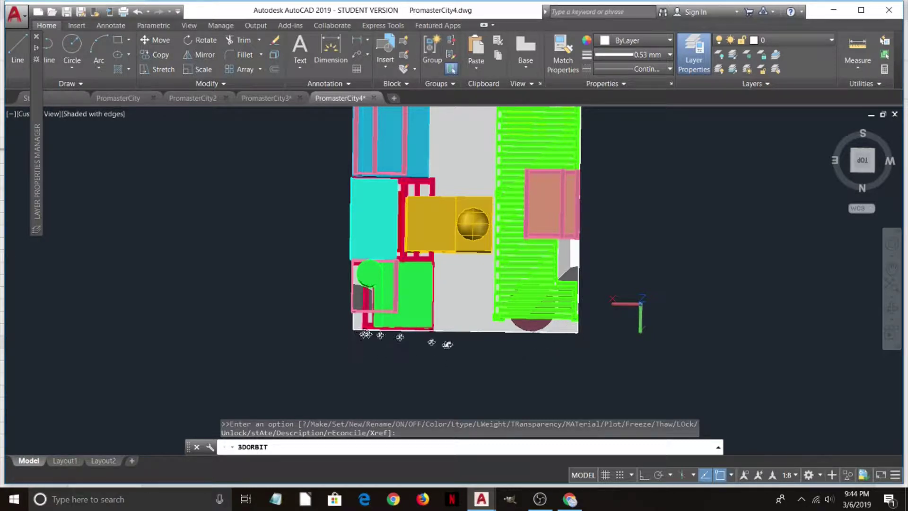
pyautogui.moveTo(486, 340); pyautogui.dragTo(454, 239)
pyautogui.moveTo(457, 240); pyautogui.dragTo(387, 208, button='middle')
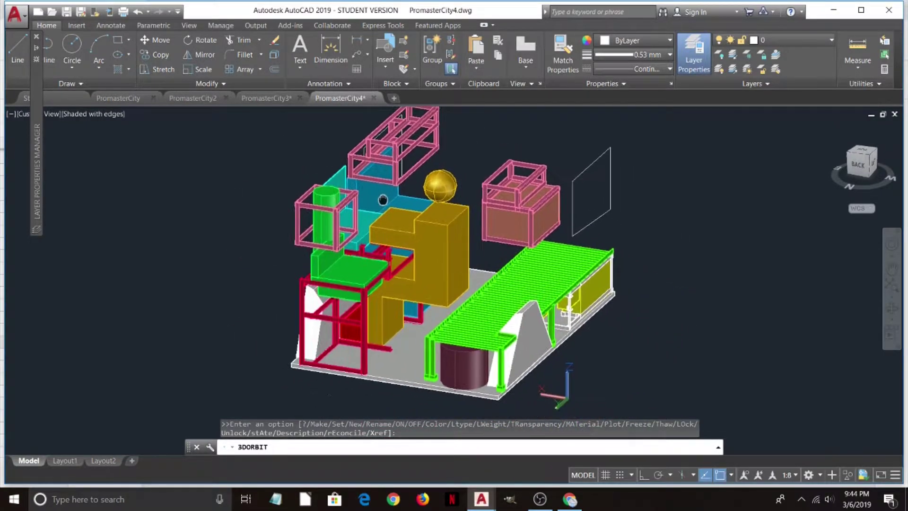
# Orbit the van model from a lower angle round to its opposite side.
pyautogui.moveTo(469, 154); pyautogui.dragTo(466, 134)
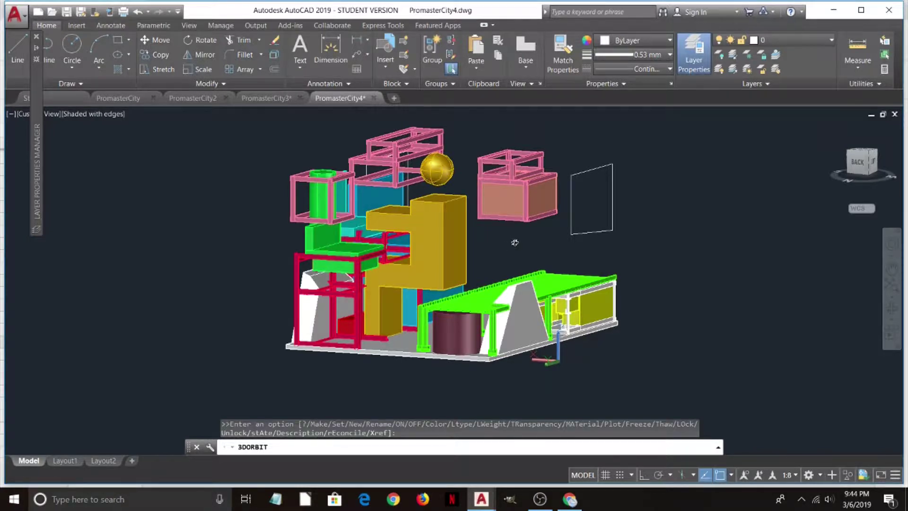
pyautogui.moveTo(515, 242)
pyautogui.mouseDown()
pyautogui.moveTo(471, 246)
pyautogui.moveTo(507, 241)
pyautogui.mouseUp()
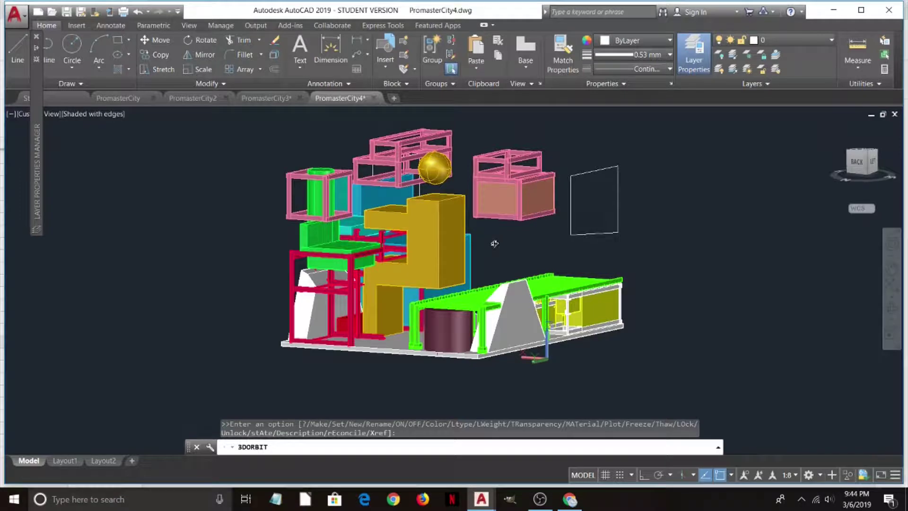
pyautogui.moveTo(494, 243); pyautogui.dragTo(501, 251)
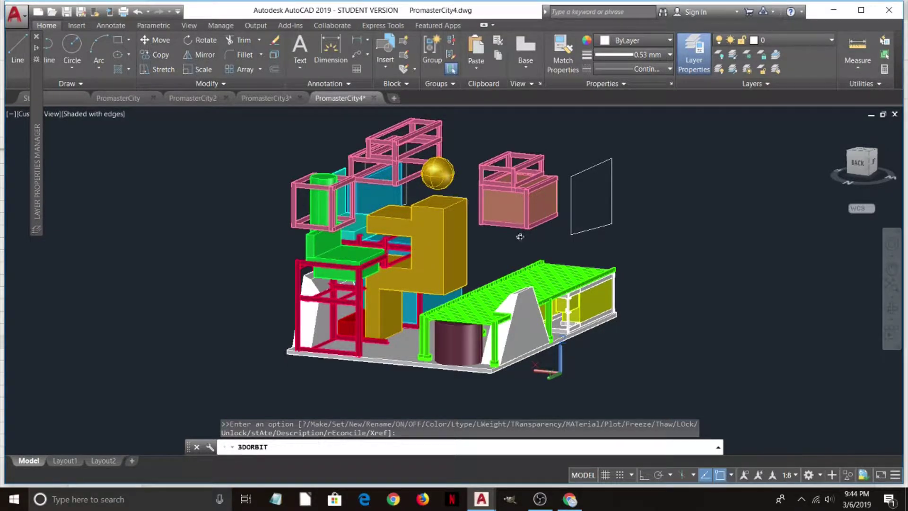
pyautogui.moveTo(515, 240); pyautogui.dragTo(329, 266)
# Pan, zoom out and tilt the view of the bare floor plate with its two wheel-well humps.
pyautogui.moveTo(714, 181); pyautogui.dragTo(567, 216, button='middle')
pyautogui.scroll(-3, 569, 215)
pyautogui.scroll(-3, 611, 253)
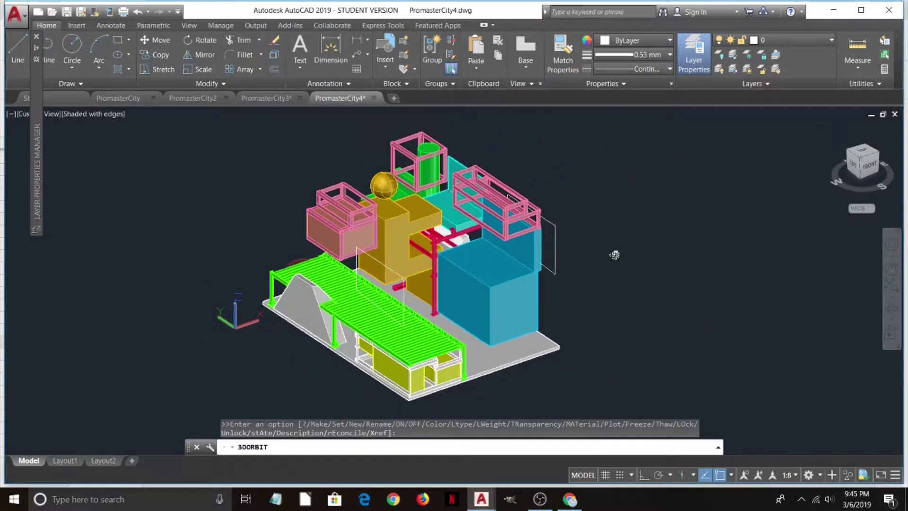
pyautogui.moveTo(614, 244); pyautogui.dragTo(593, 235)
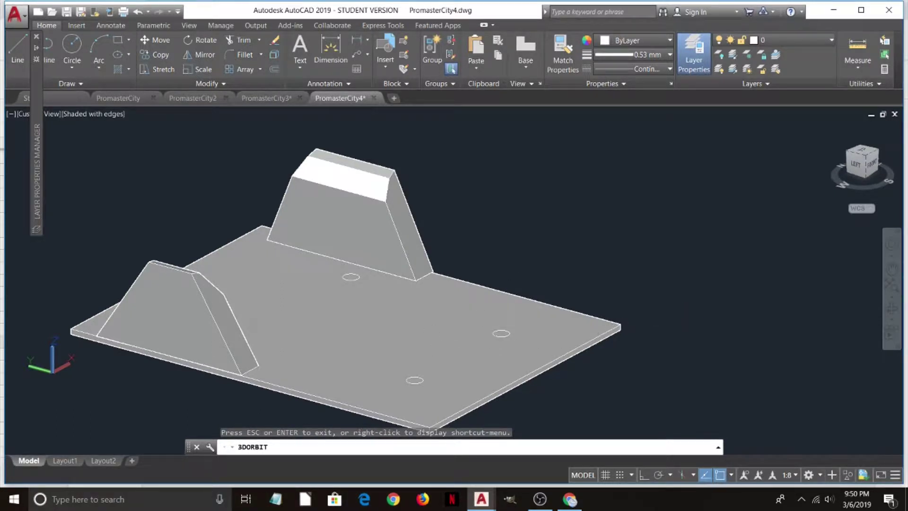
# Orbit the floor plate through low side and underside views, ending with both wheel wells and holes visible.
pyautogui.moveTo(541, 242); pyautogui.dragTo(592, 187, button='middle')
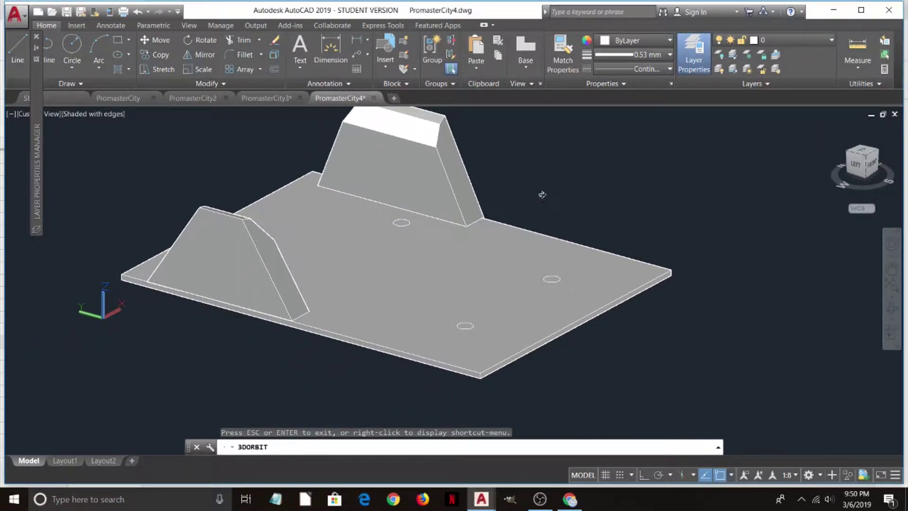
pyautogui.moveTo(539, 196); pyautogui.dragTo(533, 210, button='middle')
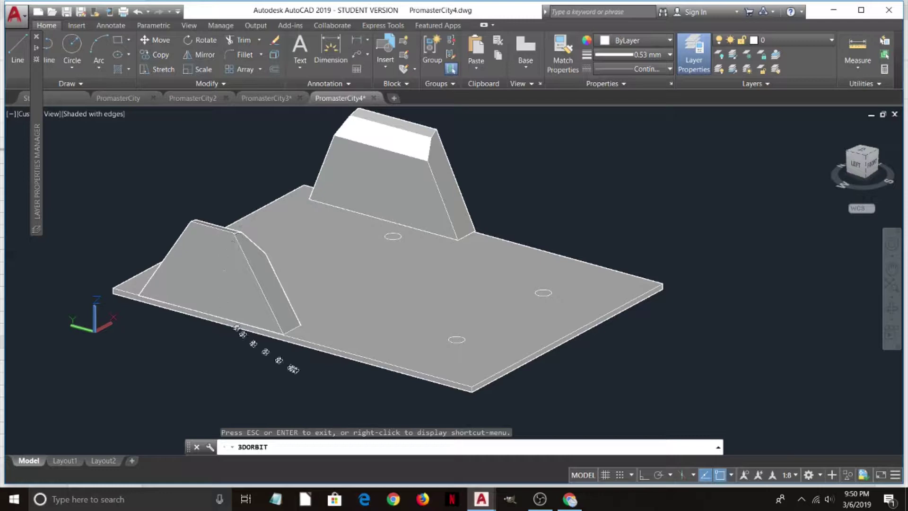
pyautogui.moveTo(469, 316); pyautogui.dragTo(449, 324)
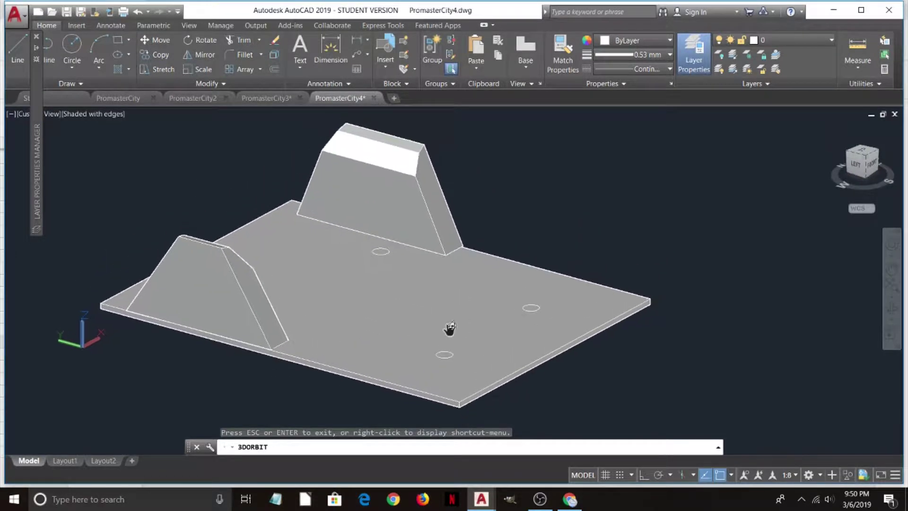
pyautogui.moveTo(676, 372); pyautogui.dragTo(653, 306)
pyautogui.moveTo(480, 349); pyautogui.dragTo(306, 284)
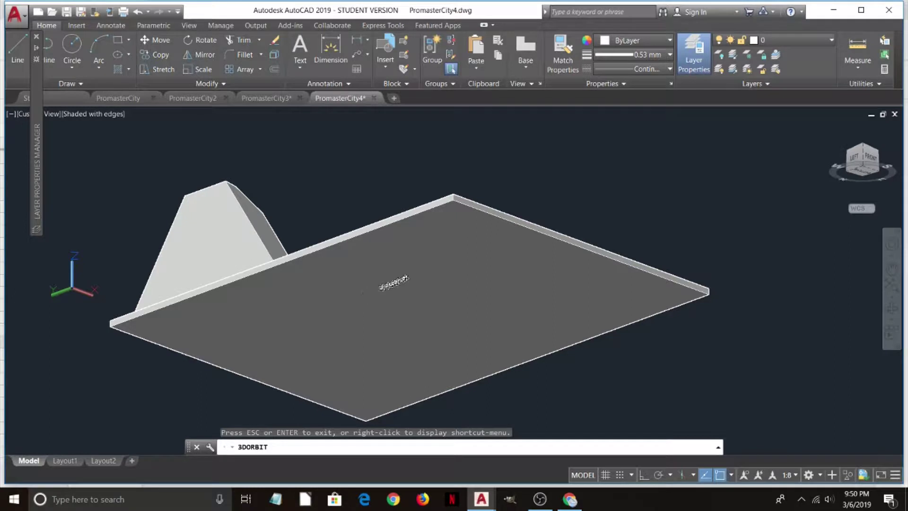
pyautogui.moveTo(440, 263); pyautogui.dragTo(456, 205)
pyautogui.moveTo(674, 193); pyautogui.dragTo(601, 265)
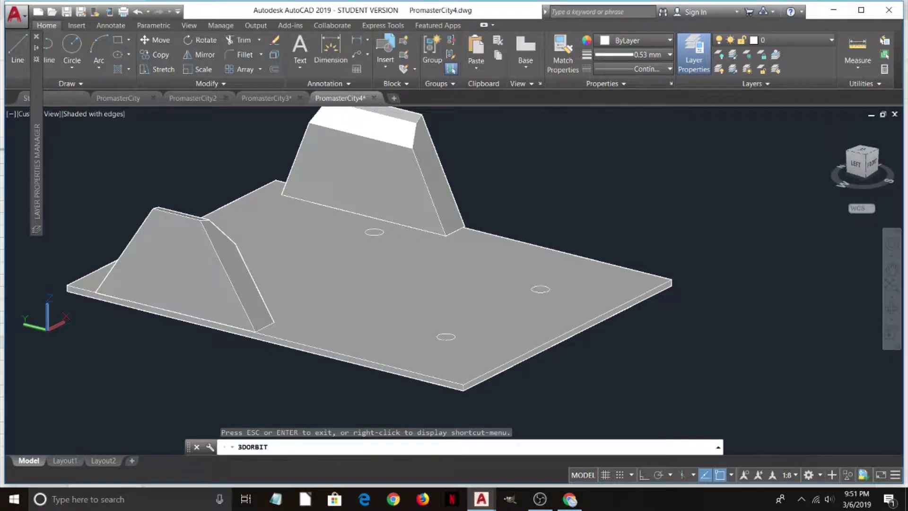
pyautogui.moveTo(338, 240); pyautogui.dragTo(385, 255, button='middle')
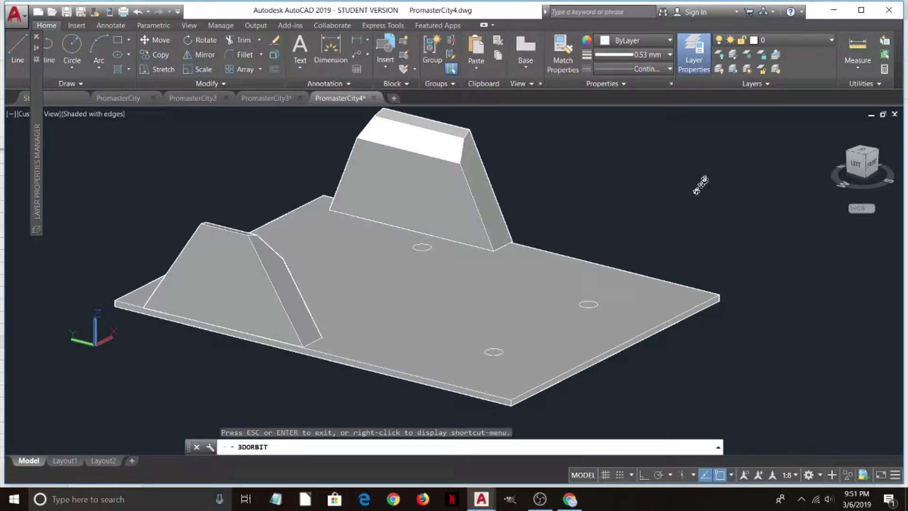
pyautogui.click(809, 41)
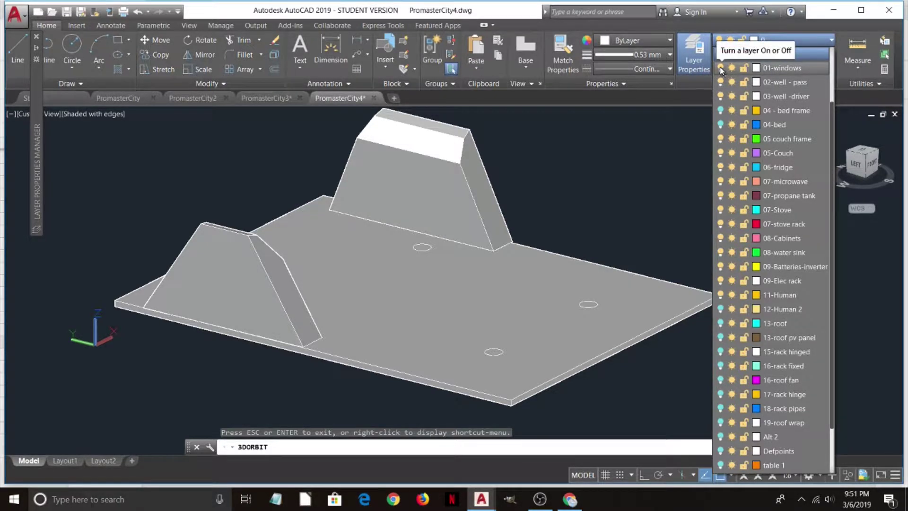
# Turn on the 01-windows layer and orbit to a front elevation showing the window outlines.
pyautogui.click(721, 70)
pyautogui.scroll(-2, 594, 165)
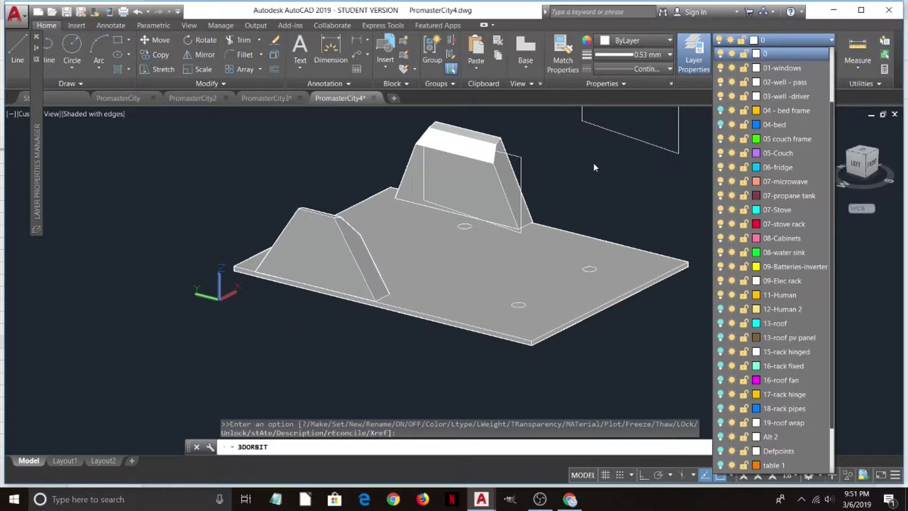
pyautogui.scroll(-2, 595, 168)
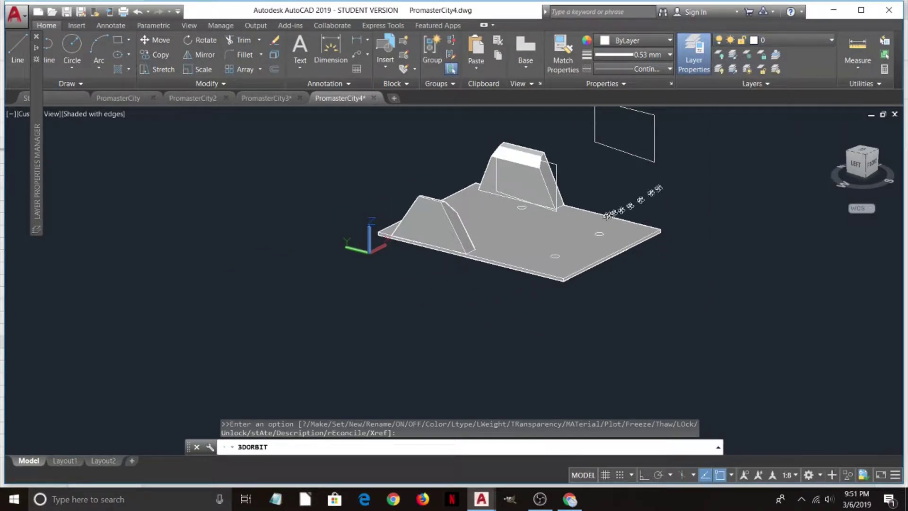
pyautogui.keyDown('shift'); pyautogui.moveTo(692, 265); pyautogui.dragTo(541, 271, button='middle'); pyautogui.keyUp('shift')
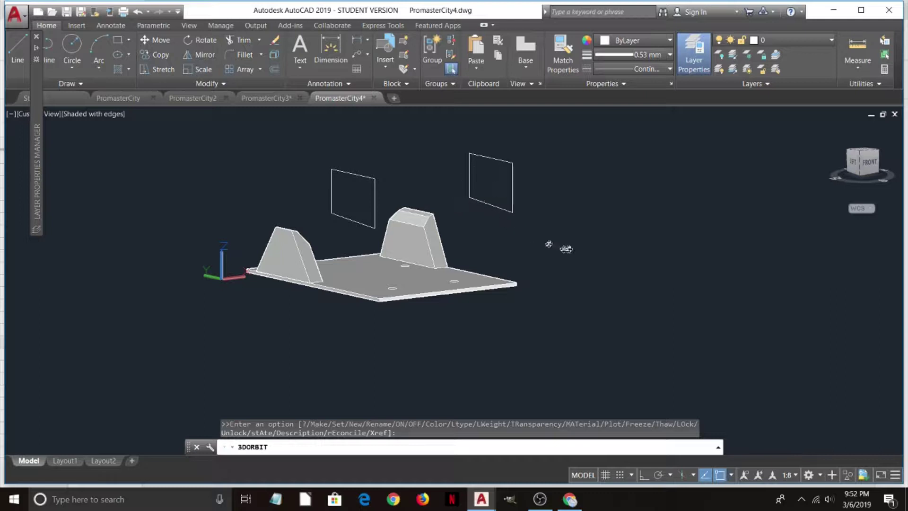
pyautogui.moveTo(565, 249)
pyautogui.mouseDown()
pyautogui.moveTo(543, 263)
pyautogui.moveTo(585, 281)
pyautogui.moveTo(567, 245)
pyautogui.moveTo(566, 257)
pyautogui.mouseUp()
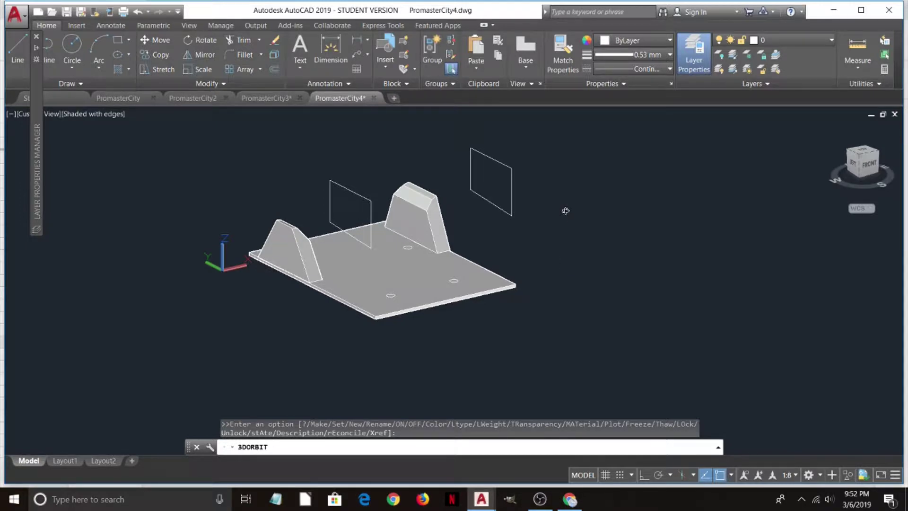
pyautogui.moveTo(566, 211)
pyautogui.mouseDown()
pyautogui.moveTo(557, 203)
pyautogui.moveTo(508, 209)
pyautogui.moveTo(576, 204)
pyautogui.moveTo(566, 205)
pyautogui.mouseUp()
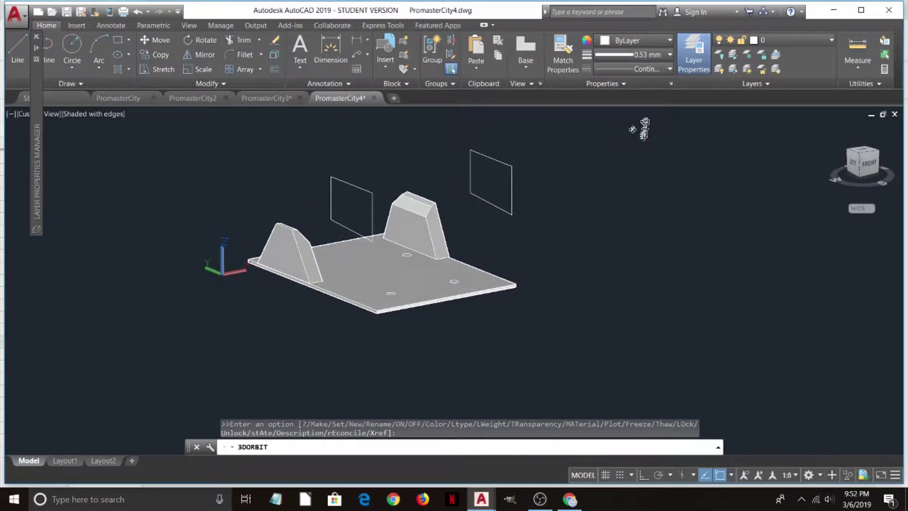
pyautogui.click(789, 42)
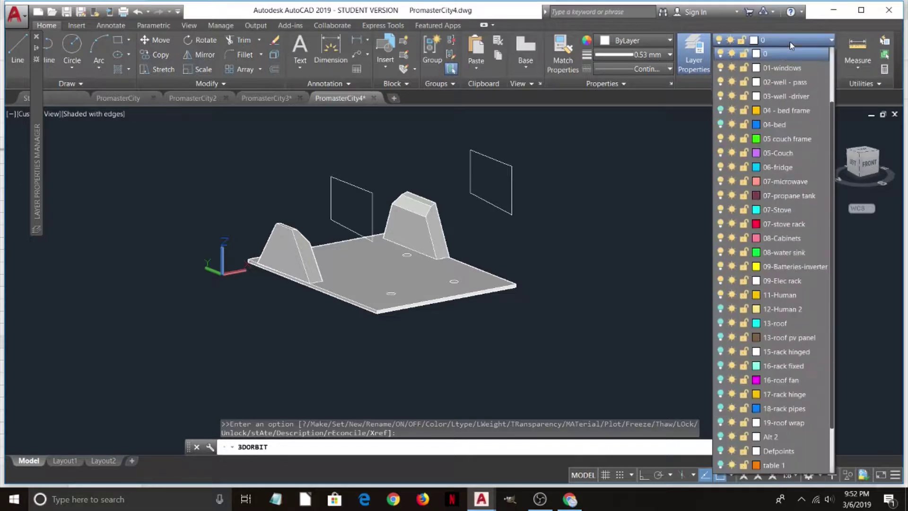
# Turn on the 04 - bed frame layer and look down on the yellow frame from the top.
pyautogui.click(720, 111)
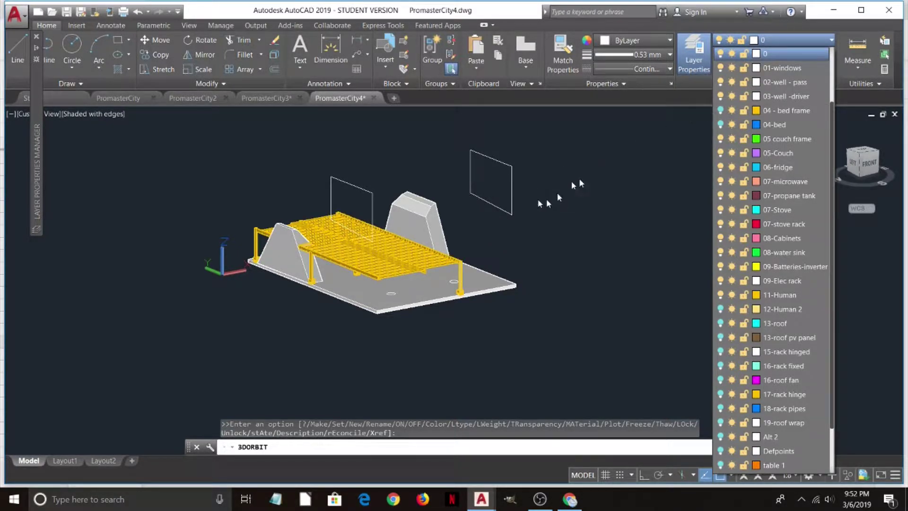
pyautogui.click(494, 254)
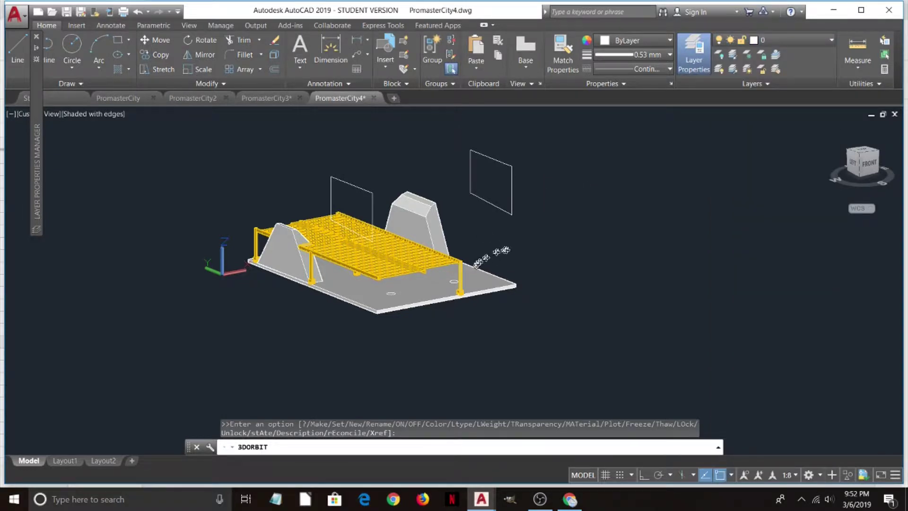
pyautogui.moveTo(494, 255); pyautogui.dragTo(522, 219)
pyautogui.scroll(4, 425, 248)
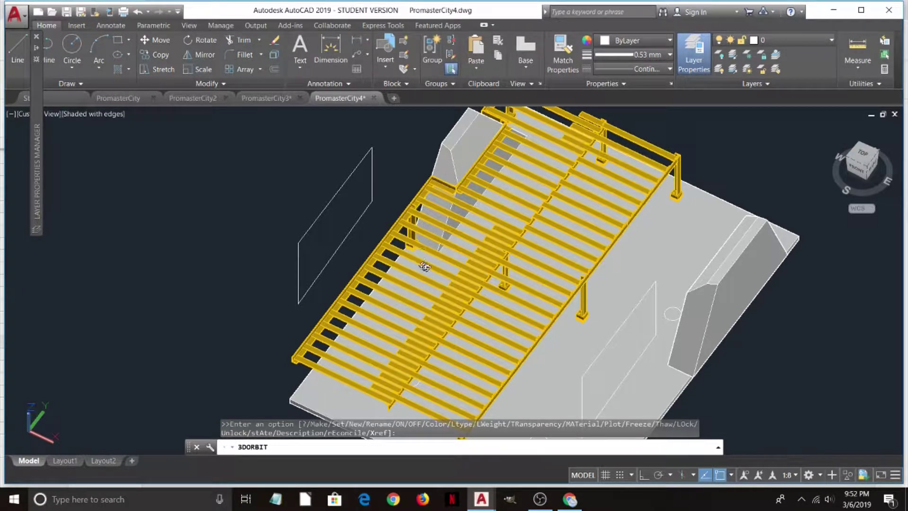
# Orbit and zoom around the yellow bed frame for a close, low-angle view of its joists.
pyautogui.moveTo(425, 266); pyautogui.dragTo(490, 261)
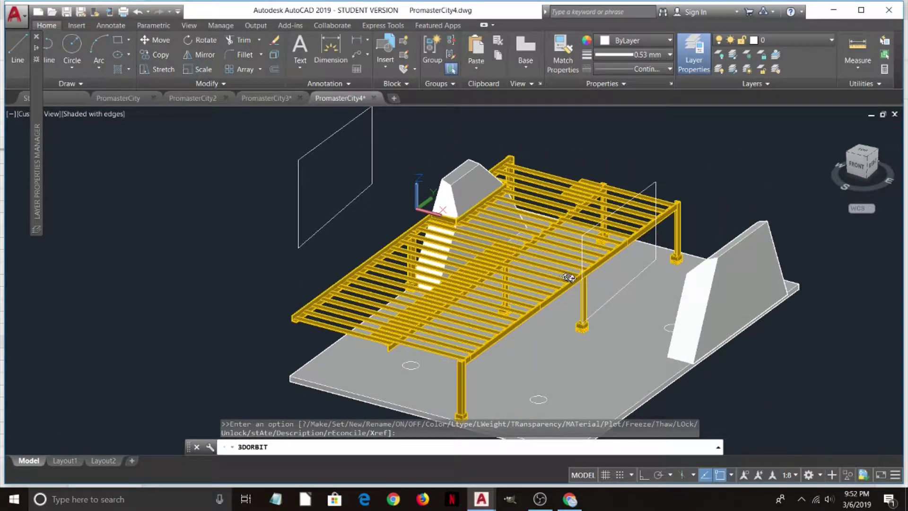
pyautogui.moveTo(568, 276); pyautogui.dragTo(544, 276)
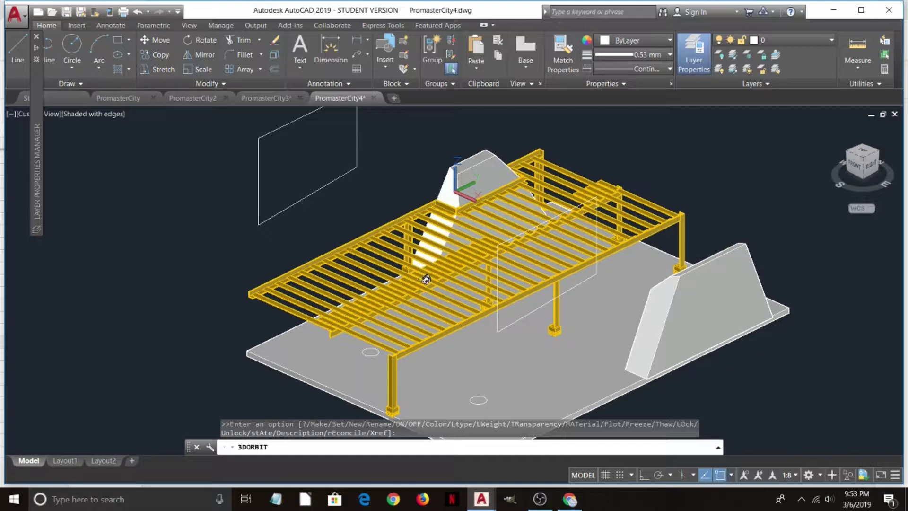
pyautogui.moveTo(426, 281); pyautogui.dragTo(452, 260)
pyautogui.scroll(6, 453, 260)
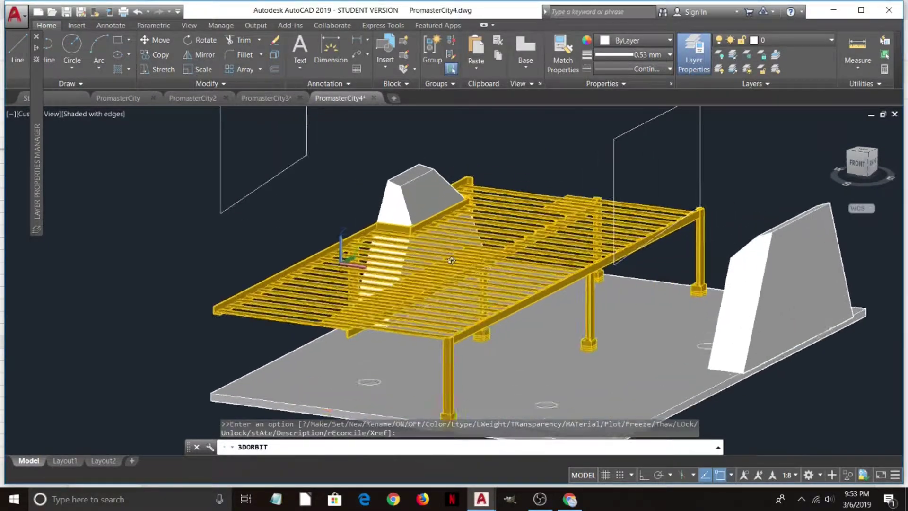
pyautogui.scroll(2, 454, 261)
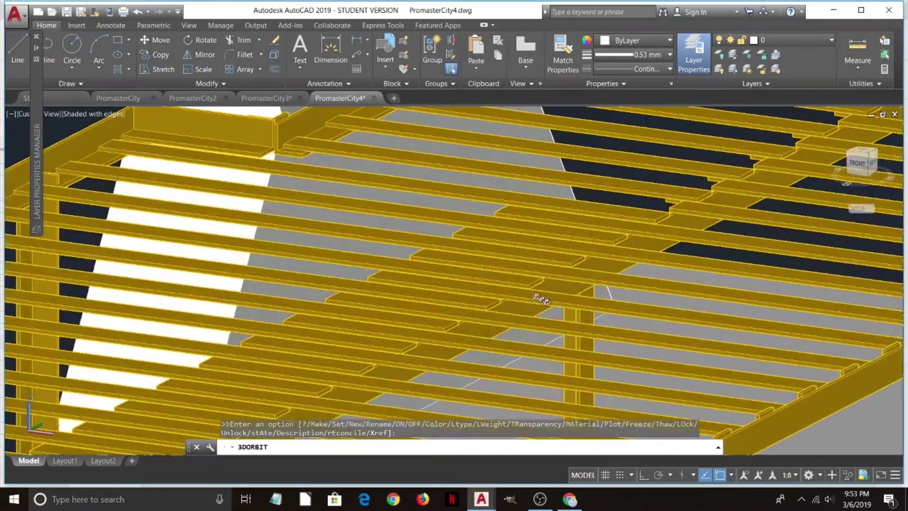
pyautogui.moveTo(541, 299)
pyautogui.mouseDown()
pyautogui.moveTo(583, 304)
pyautogui.moveTo(524, 297)
pyautogui.moveTo(534, 296)
pyautogui.mouseUp()
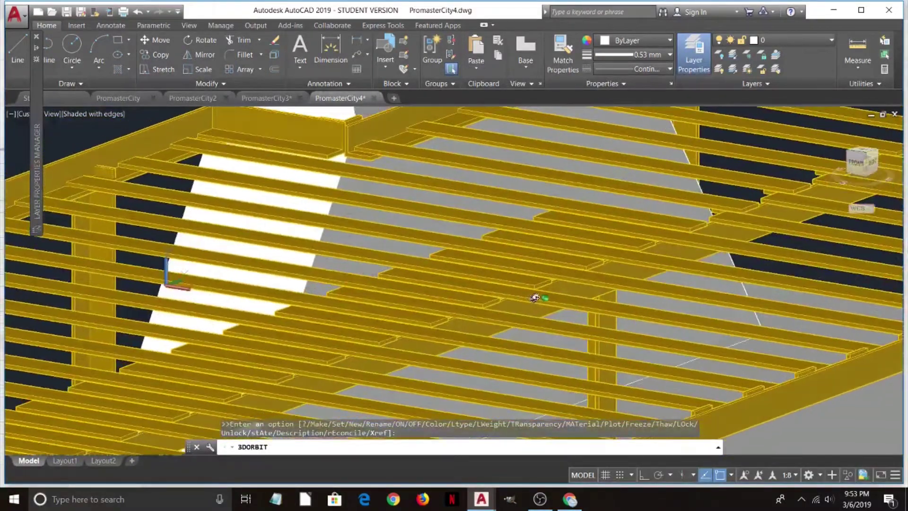
pyautogui.scroll(-8, 534, 297)
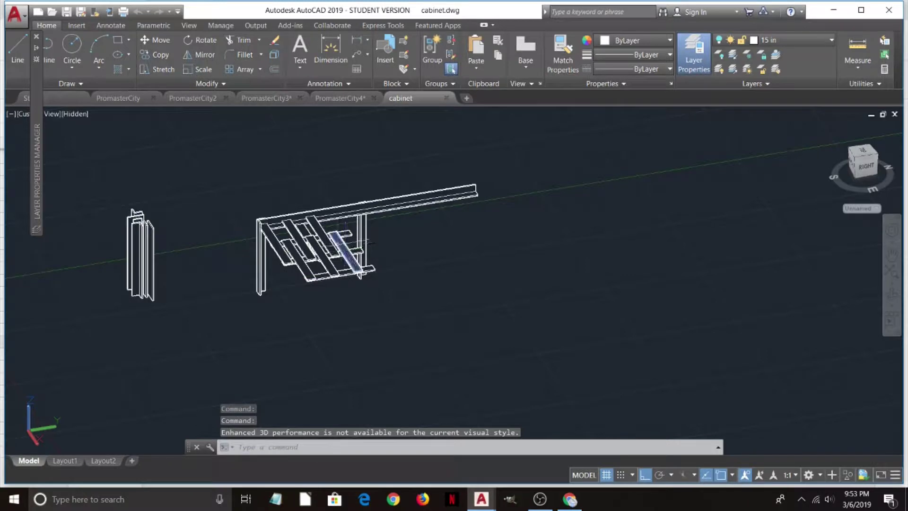
# Switch from the cabinet drawing back to the PromasterCity4 van model.
pyautogui.scroll(6, 292, 267)
pyautogui.scroll(-3, 292, 265)
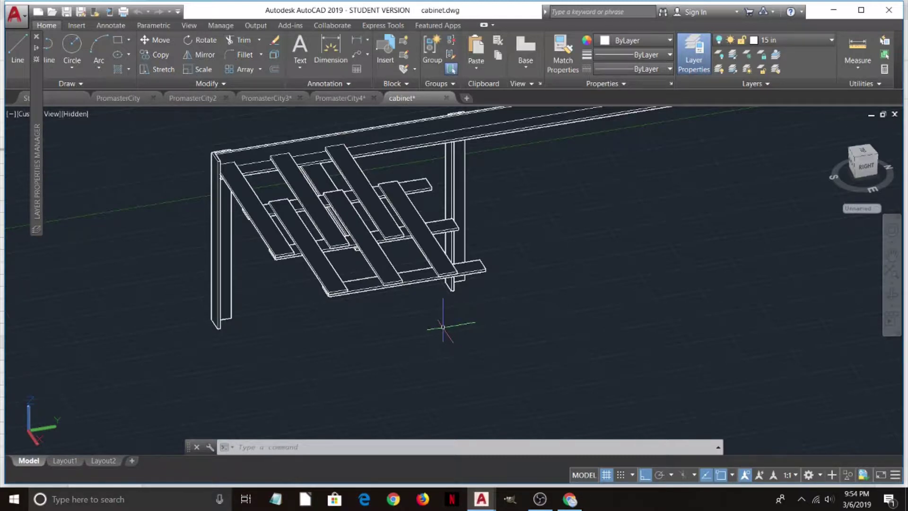
pyautogui.click(336, 97)
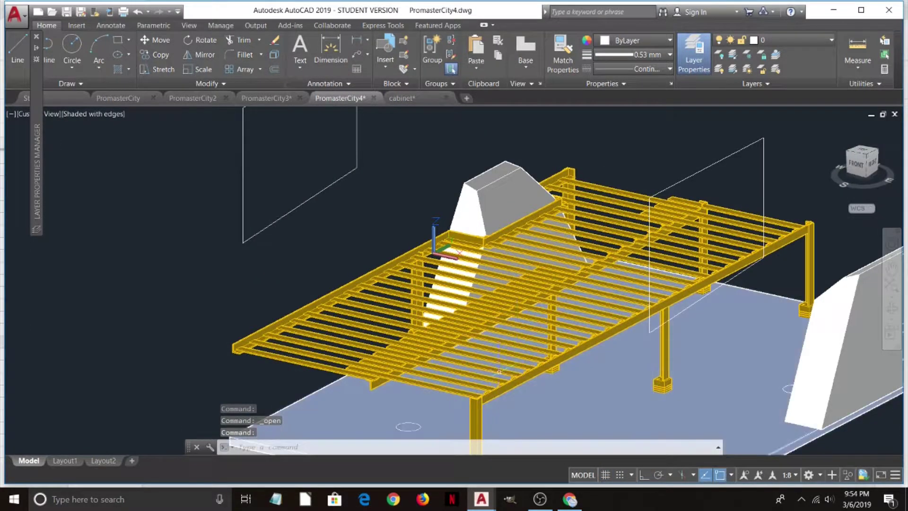
# Orbit, zoom and pan around the yellow bed frame, finishing on a side view.
pyautogui.click(892, 308)
pyautogui.moveTo(614, 323); pyautogui.dragTo(641, 349)
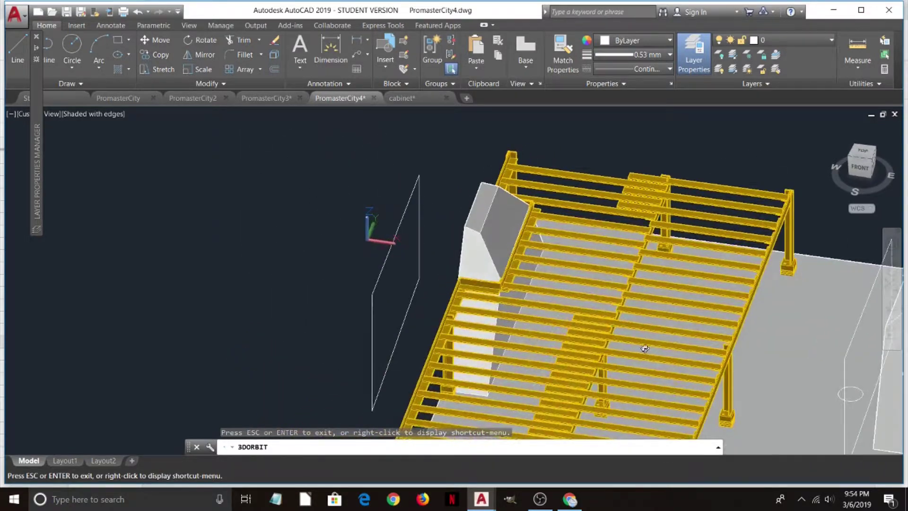
pyautogui.scroll(5, 640, 326)
pyautogui.scroll(-10, 640, 328)
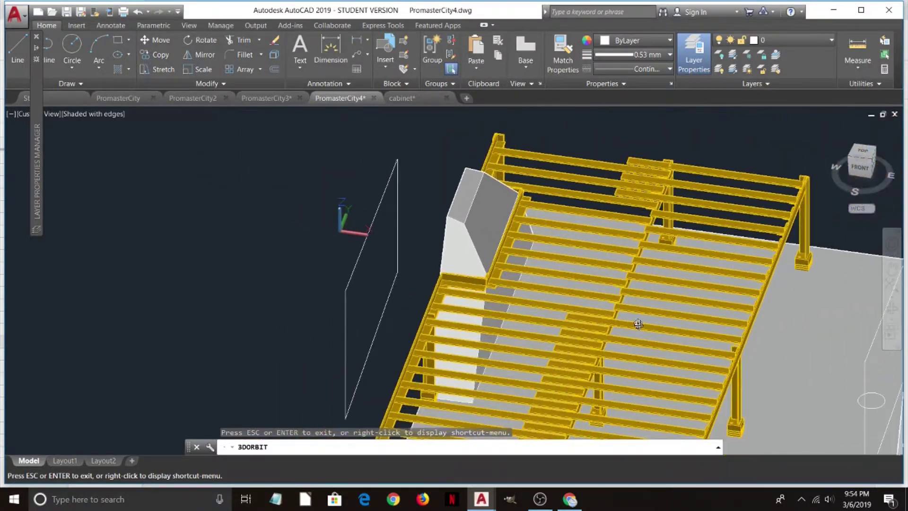
pyautogui.moveTo(661, 327); pyautogui.dragTo(455, 298)
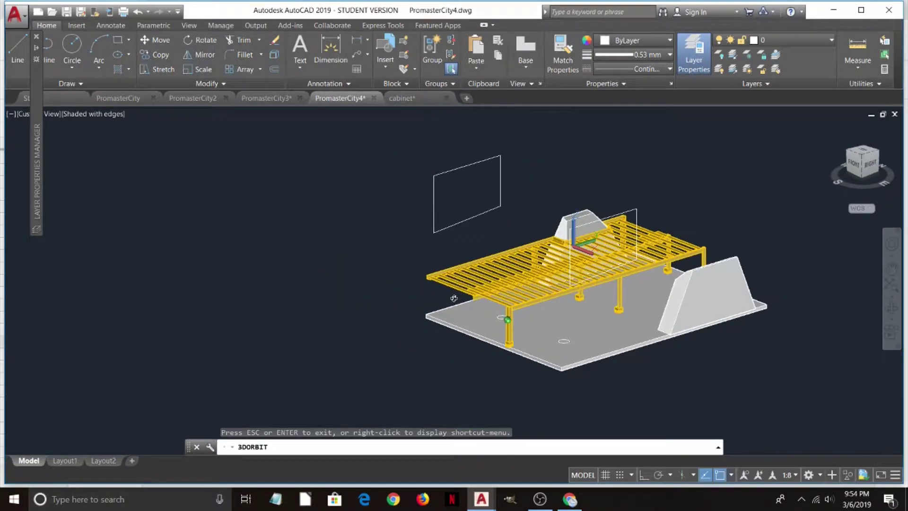
pyautogui.moveTo(765, 305); pyautogui.dragTo(491, 259)
pyautogui.moveTo(525, 182); pyautogui.dragTo(517, 243, button='middle')
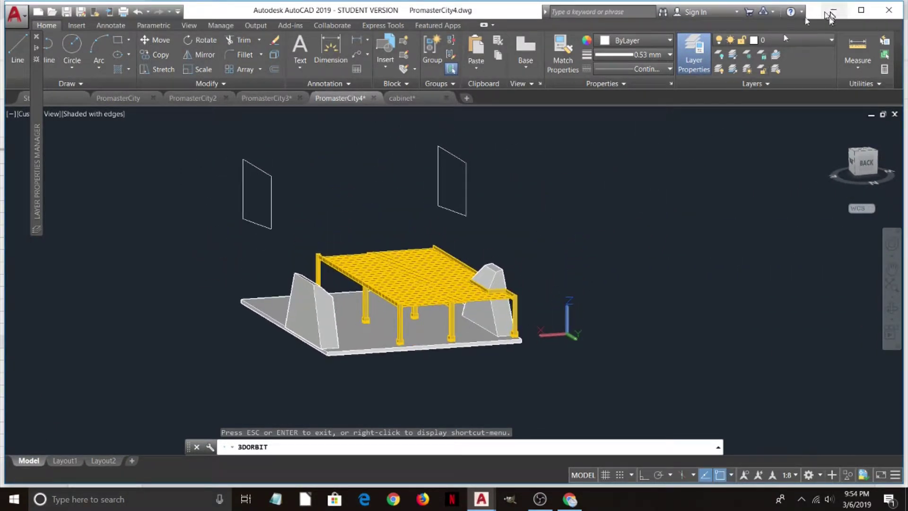
pyautogui.click(814, 40)
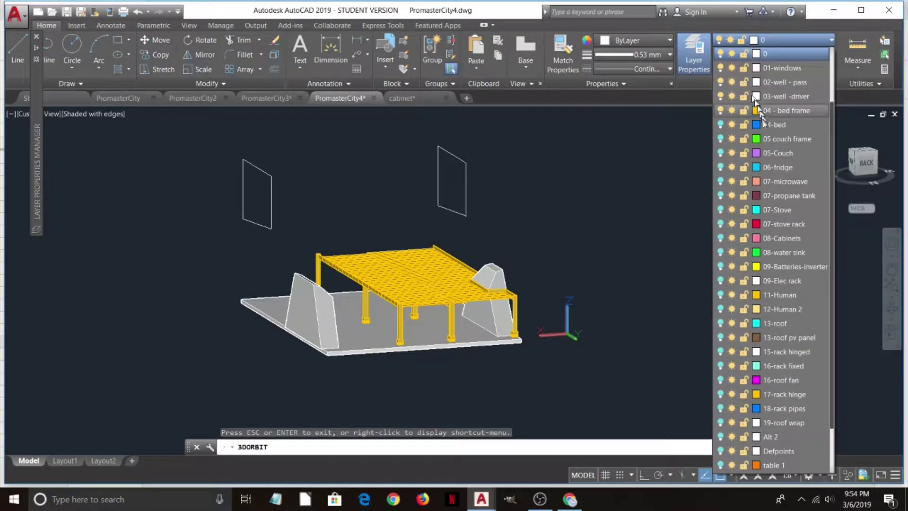
# Turn on the 04-bed layer and orbit to see the blue mattress on the yellow frame.
pyautogui.click(720, 125)
pyautogui.click(610, 221)
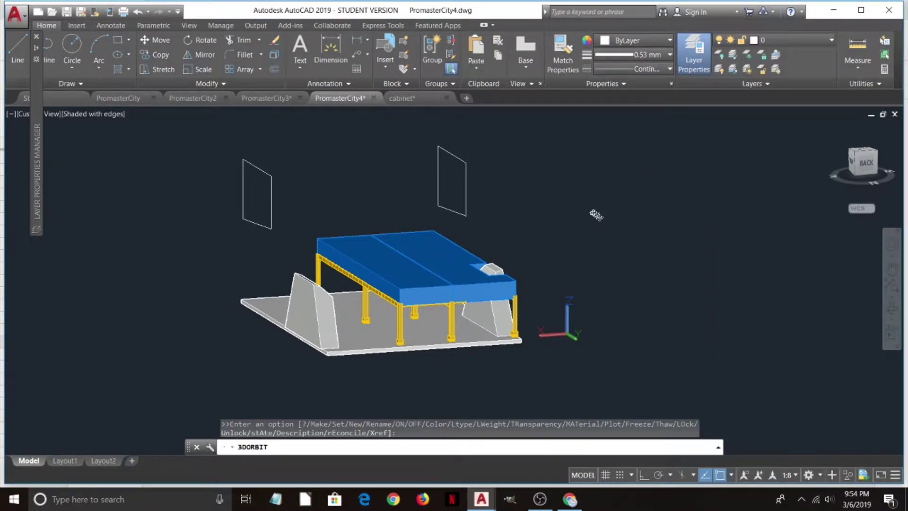
pyautogui.moveTo(595, 219)
pyautogui.mouseDown()
pyautogui.moveTo(591, 248)
pyautogui.moveTo(549, 271)
pyautogui.moveTo(577, 282)
pyautogui.moveTo(598, 268)
pyautogui.moveTo(575, 265)
pyautogui.moveTo(594, 260)
pyautogui.mouseUp()
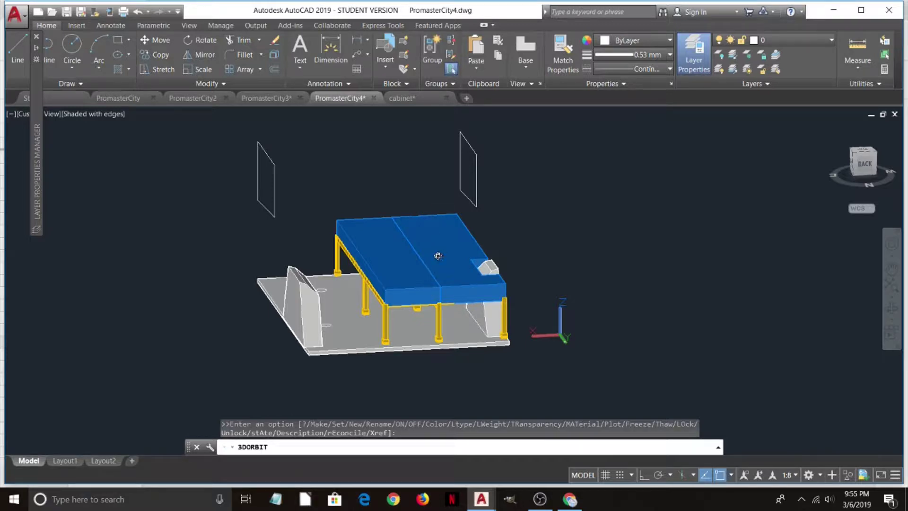
pyautogui.moveTo(438, 256)
pyautogui.mouseDown()
pyautogui.moveTo(440, 247)
pyautogui.moveTo(437, 264)
pyautogui.mouseUp()
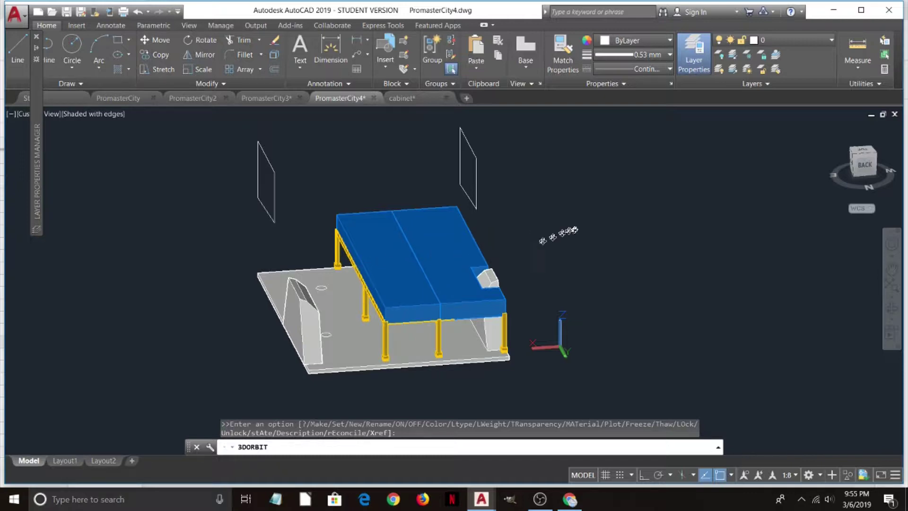
# Turn off 04-bed and 04 - bed frame, turn on 05 couch frame, and orbit to it.
pyautogui.click(790, 39)
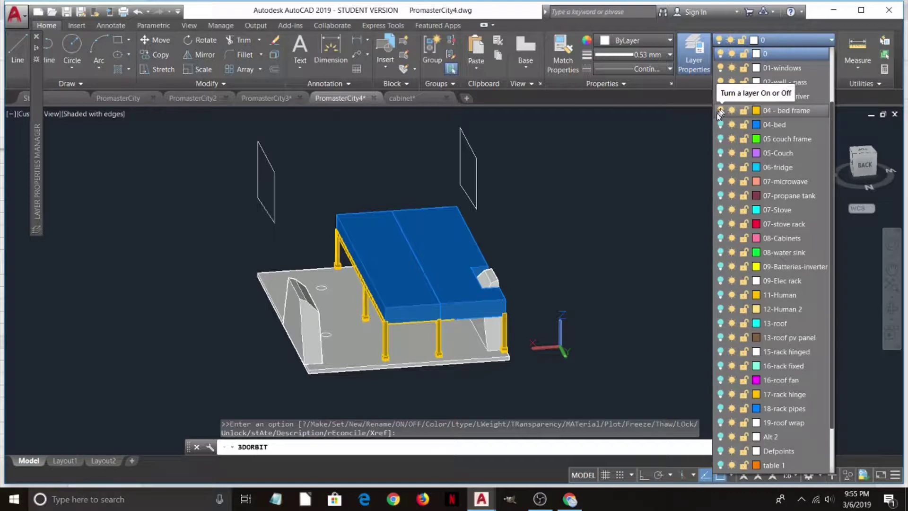
pyautogui.click(720, 125)
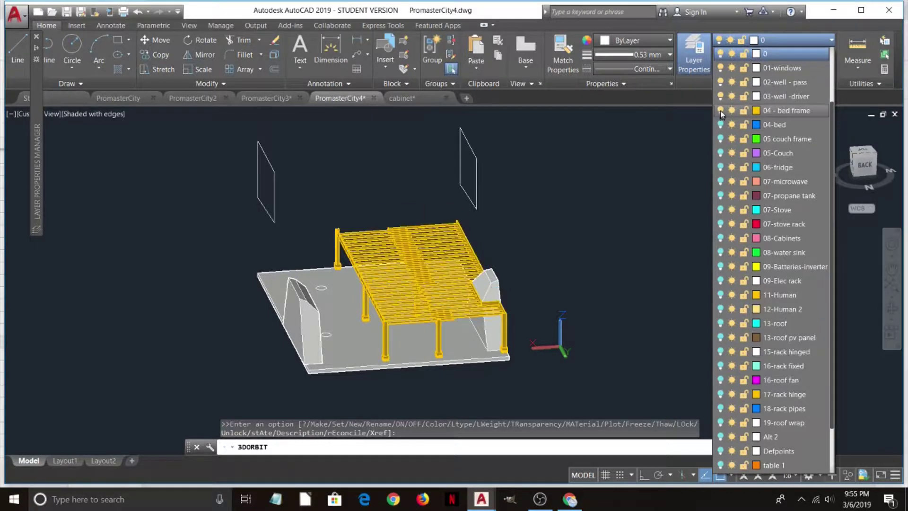
pyautogui.click(721, 111)
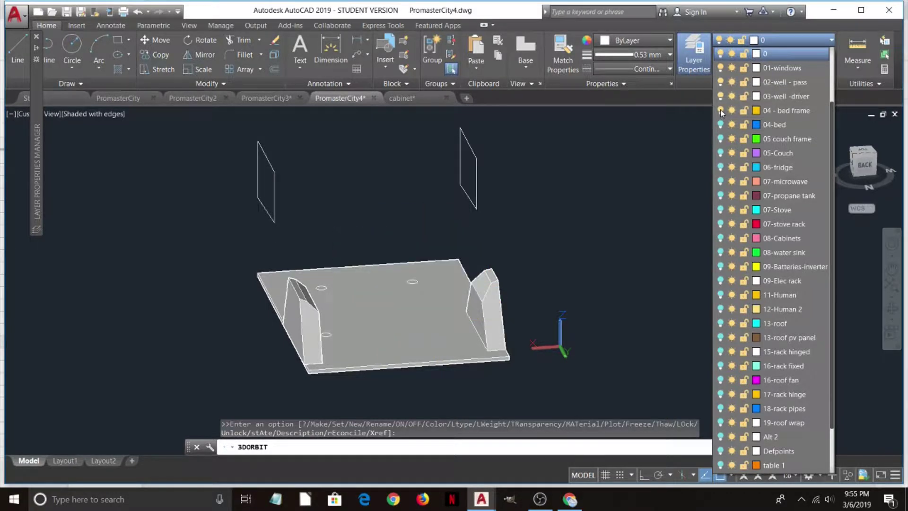
pyautogui.click(719, 139)
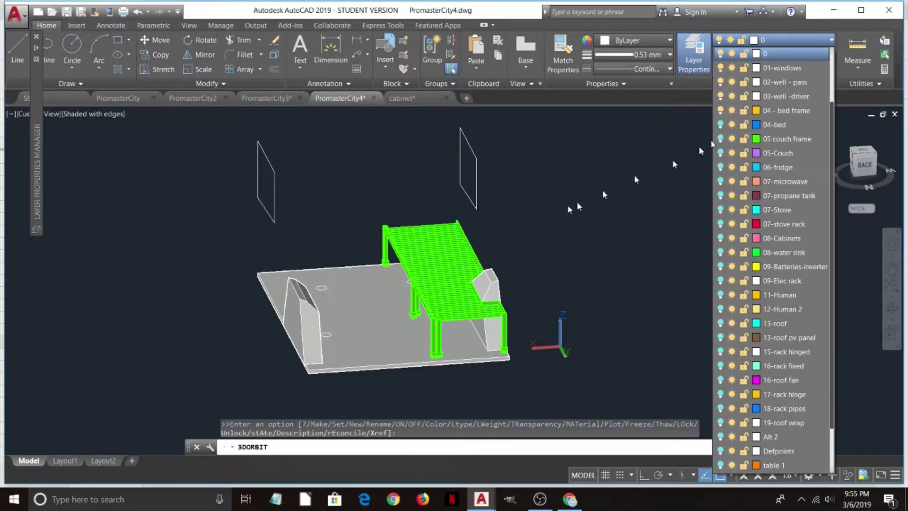
pyautogui.scroll(10, 460, 243)
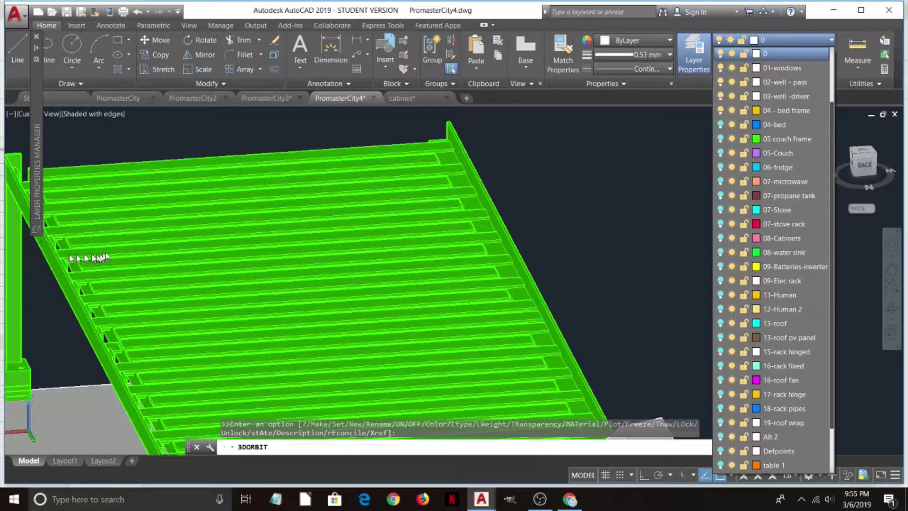
pyautogui.scroll(-8, 213, 220)
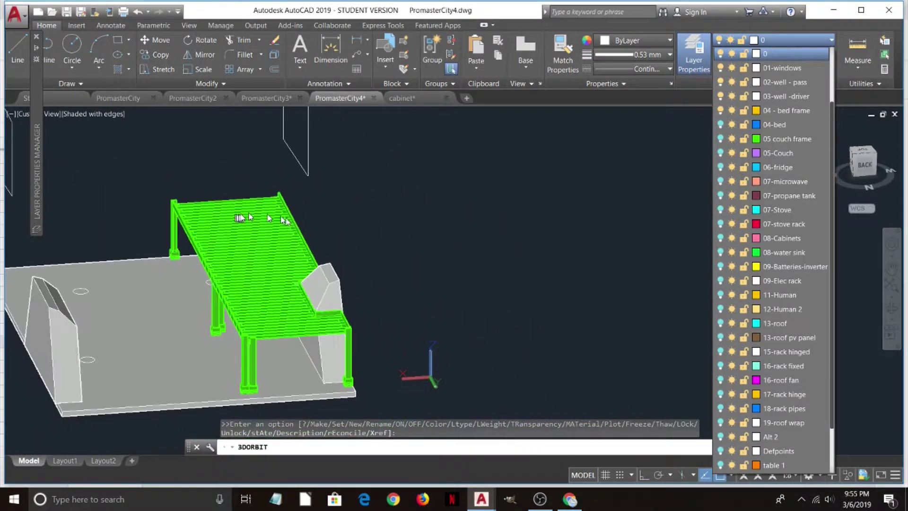
pyautogui.click(373, 219)
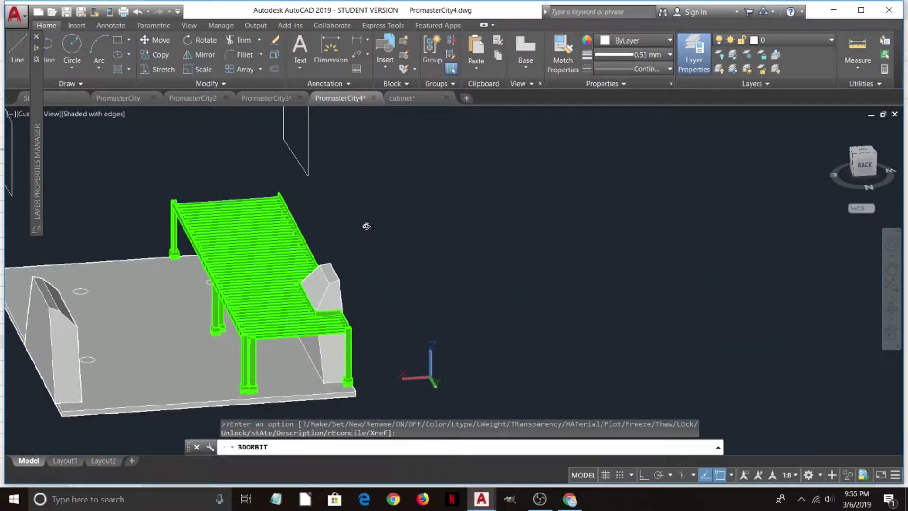
pyautogui.moveTo(367, 226); pyautogui.dragTo(384, 232)
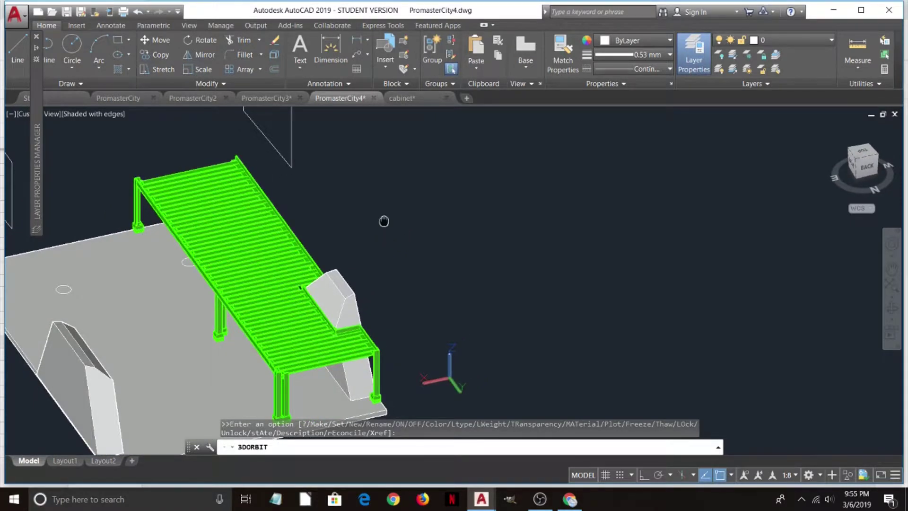
pyautogui.moveTo(383, 221); pyautogui.dragTo(532, 201, button='middle')
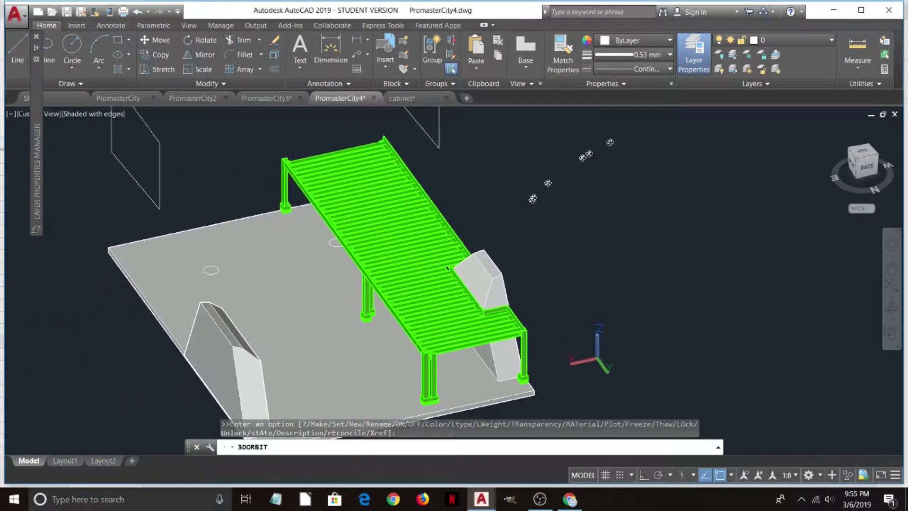
pyautogui.click(815, 41)
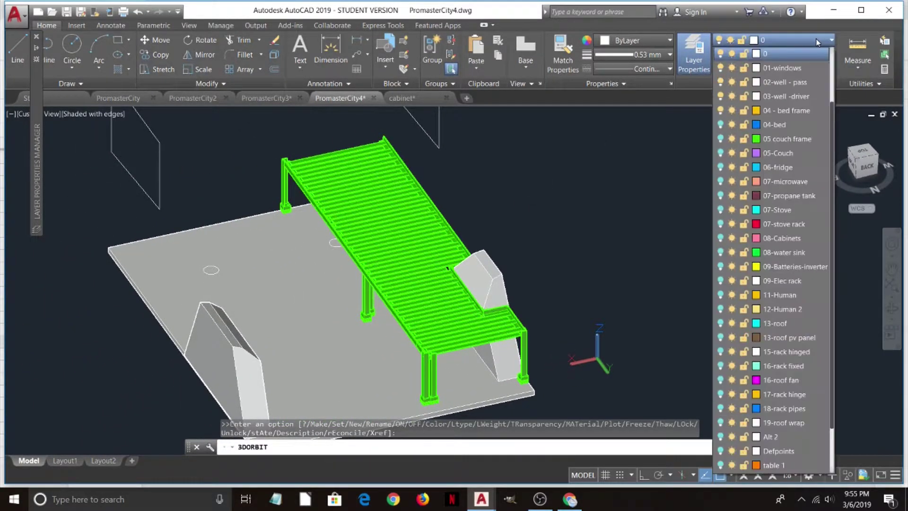
# Turn on the 05-Couch layer and orbit around the purple seat on its green frame.
pyautogui.click(720, 152)
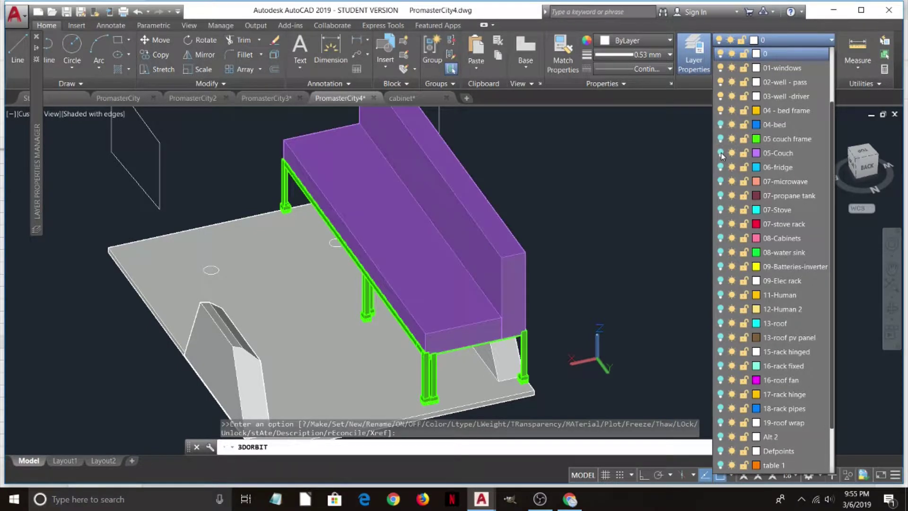
pyautogui.click(562, 308)
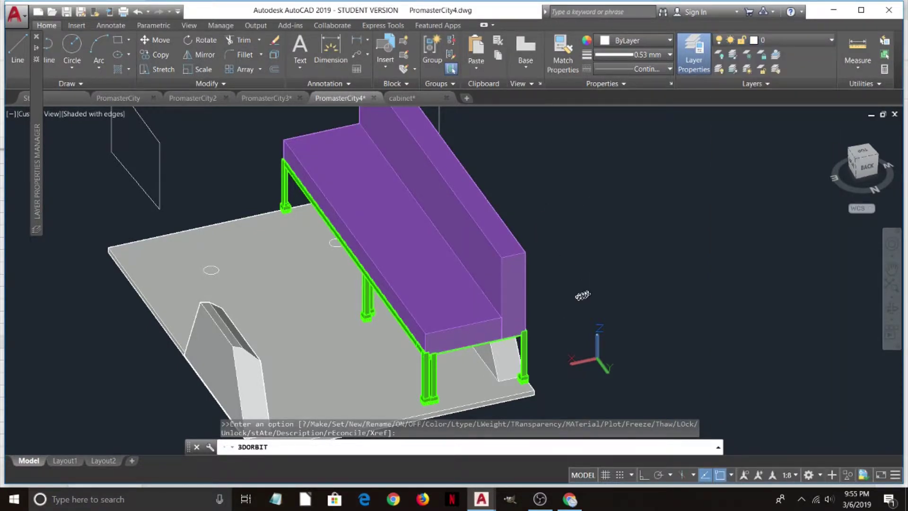
pyautogui.moveTo(582, 296); pyautogui.dragTo(547, 254)
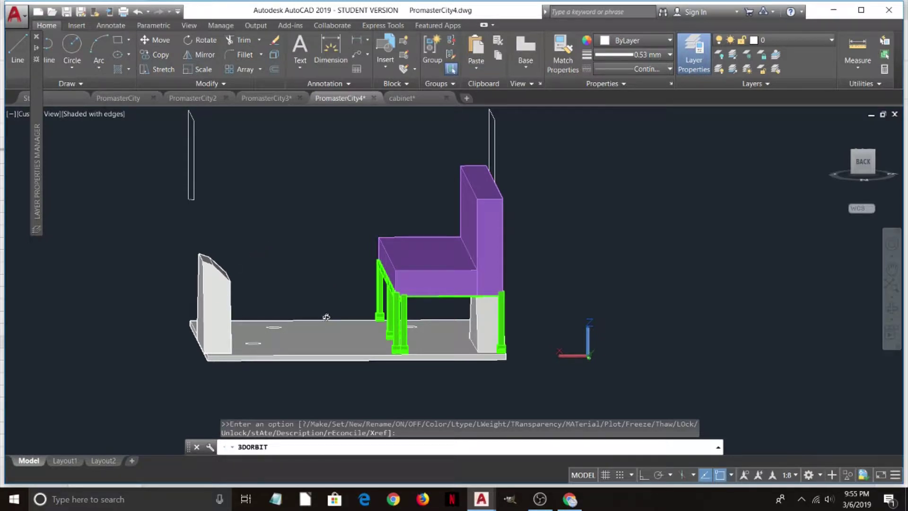
pyautogui.moveTo(573, 267); pyautogui.dragTo(586, 293)
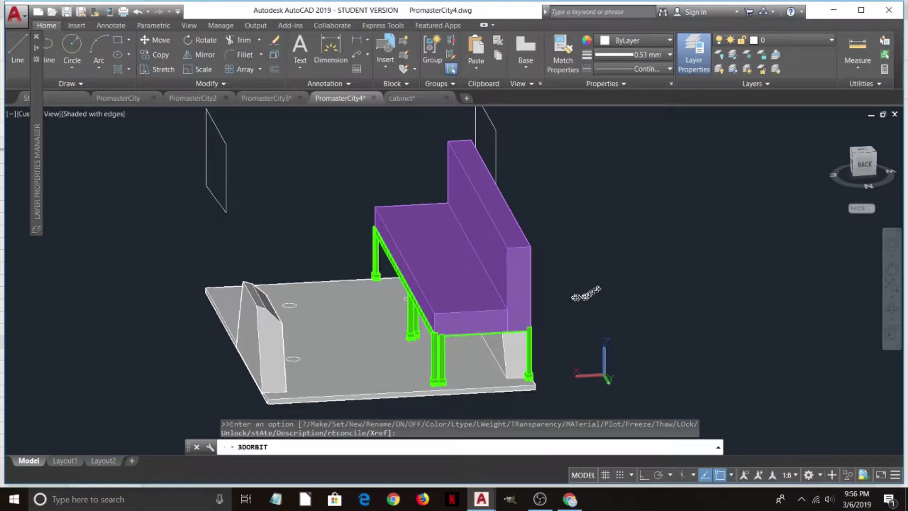
pyautogui.moveTo(576, 292); pyautogui.dragTo(569, 269, button='middle')
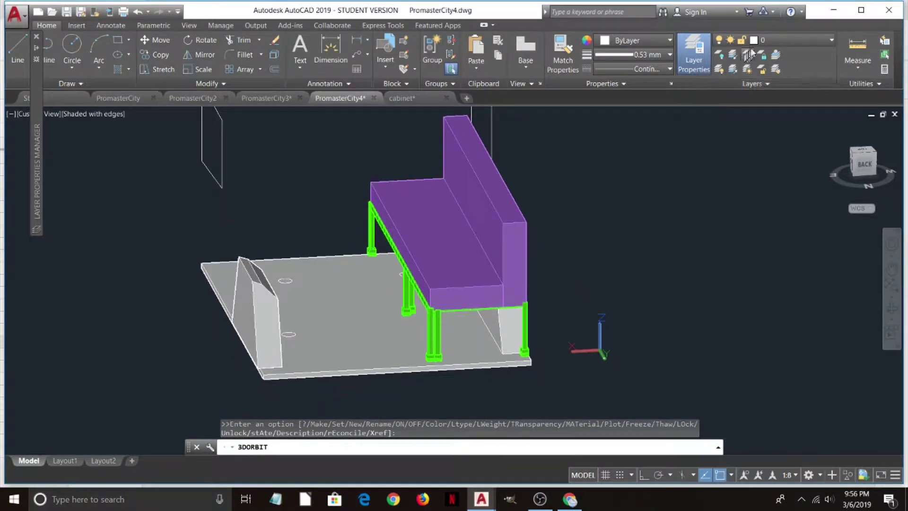
# Turn on the 06-fridge layer to show the cyan cabinet solids.
pyautogui.click(779, 41)
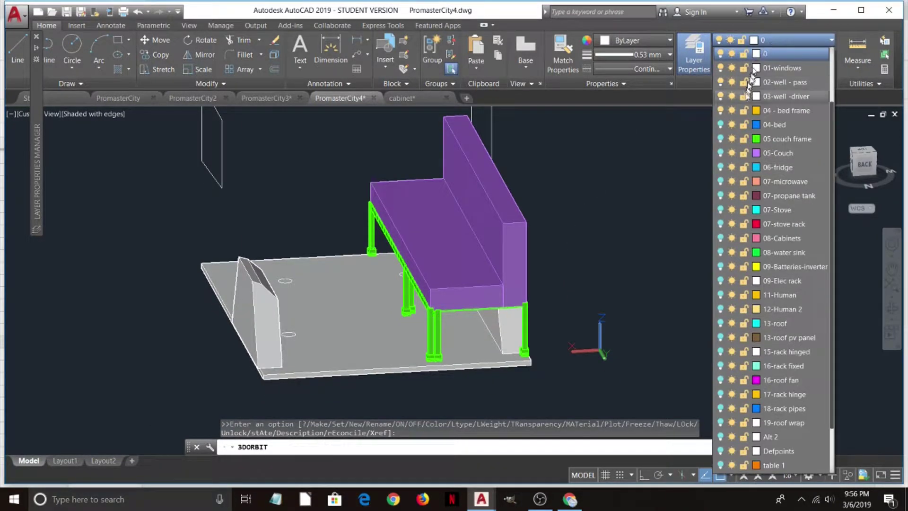
pyautogui.click(720, 167)
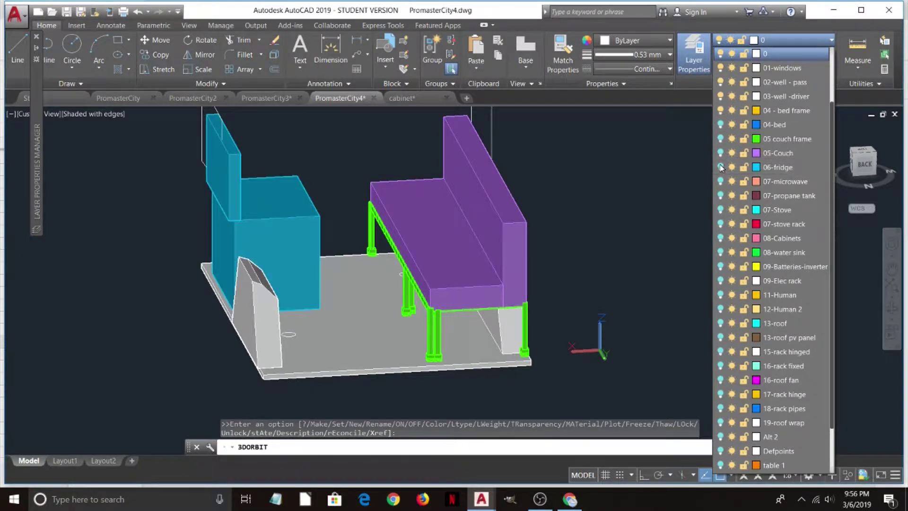
pyautogui.click(592, 247)
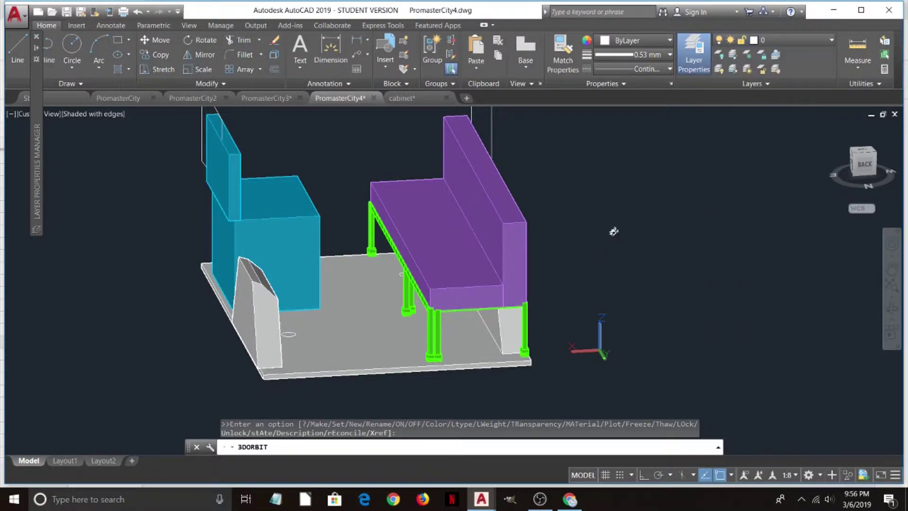
# Orbit and pan to a side elevation of the couch beside the cabinet.
pyautogui.moveTo(614, 231); pyautogui.dragTo(423, 165)
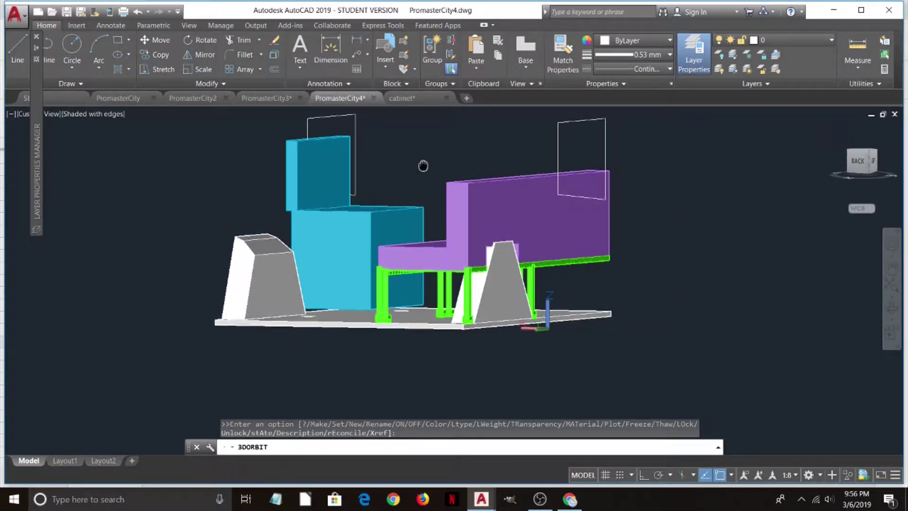
pyautogui.moveTo(423, 165); pyautogui.dragTo(480, 217, button='middle')
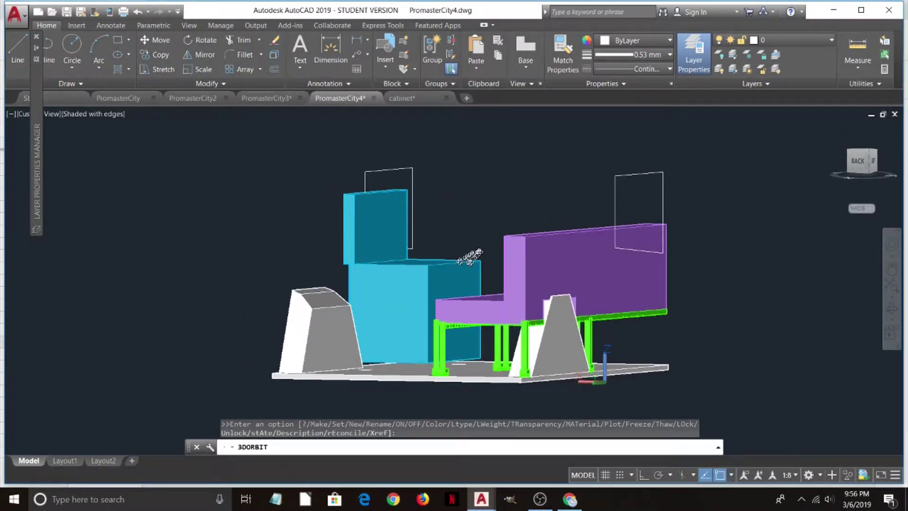
pyautogui.moveTo(509, 253); pyautogui.dragTo(369, 255)
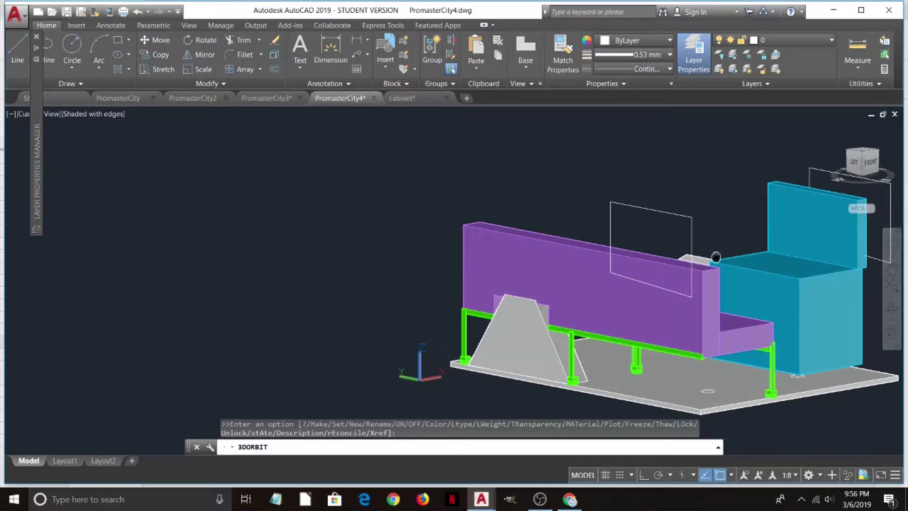
pyautogui.moveTo(715, 257); pyautogui.dragTo(369, 237, button='middle')
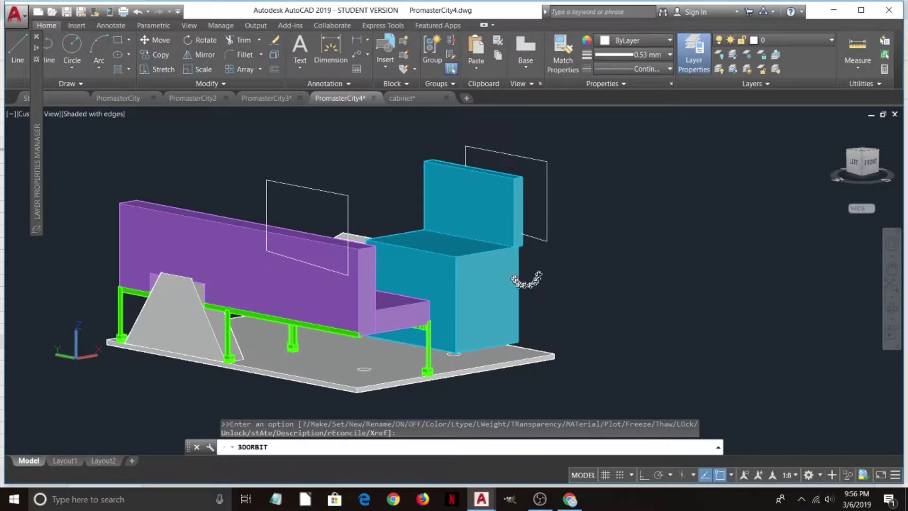
pyautogui.moveTo(543, 219); pyautogui.dragTo(566, 262, button='middle')
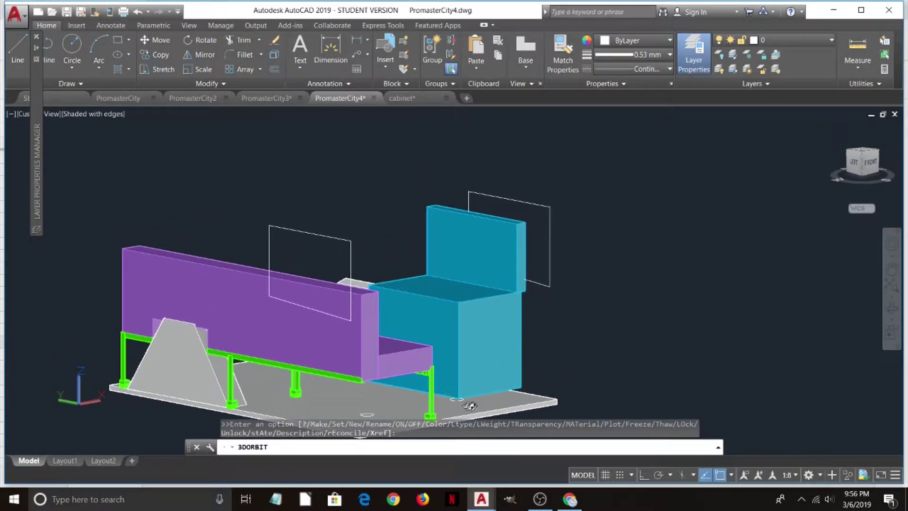
pyautogui.moveTo(573, 372); pyautogui.dragTo(547, 367)
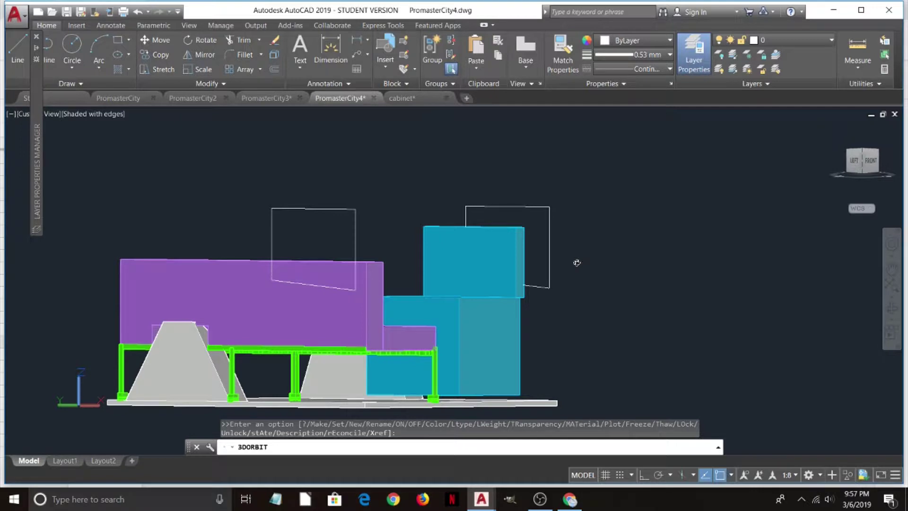
# Turn on the 13-roof layer and orbit around to check the teal ceiling panel.
pyautogui.moveTo(577, 263); pyautogui.dragTo(575, 262)
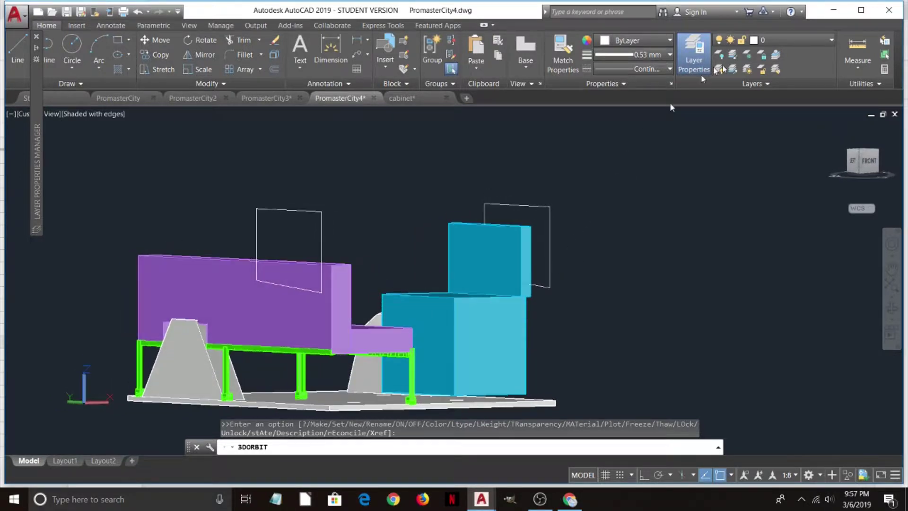
pyautogui.click(795, 41)
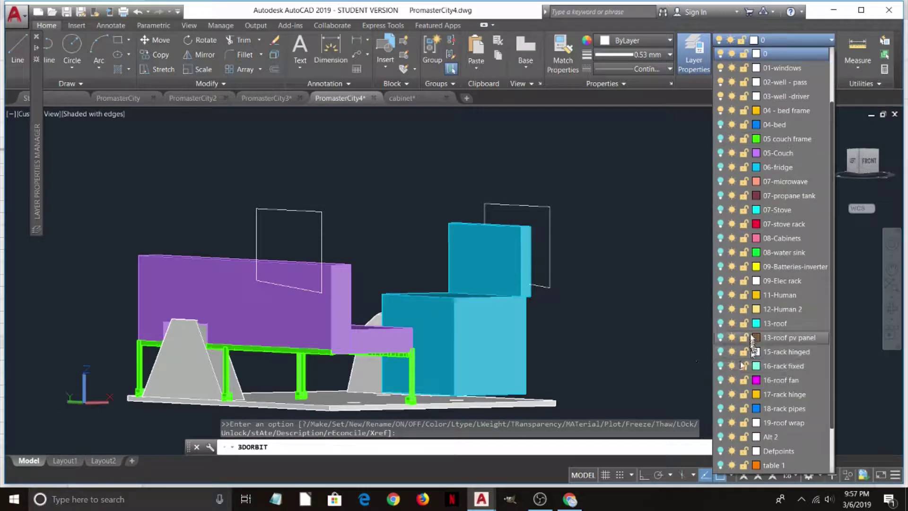
pyautogui.click(720, 323)
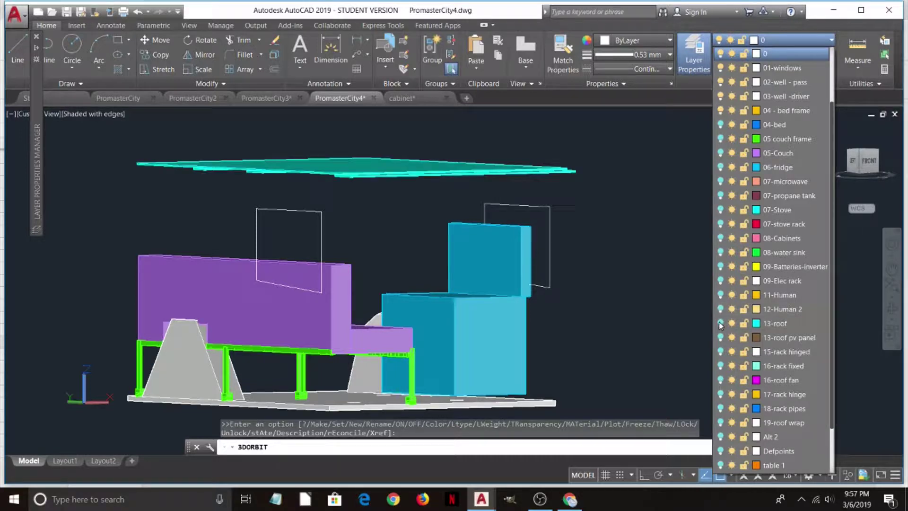
pyautogui.click(565, 240)
pyautogui.keyDown('shift'); pyautogui.moveTo(574, 240); pyautogui.dragTo(596, 235, button='middle'); pyautogui.keyUp('shift')
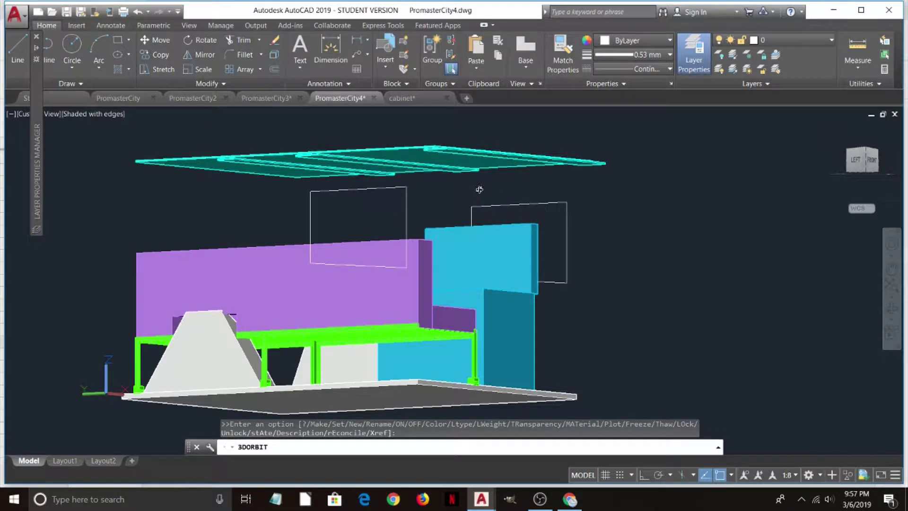
pyautogui.moveTo(479, 189); pyautogui.dragTo(407, 203)
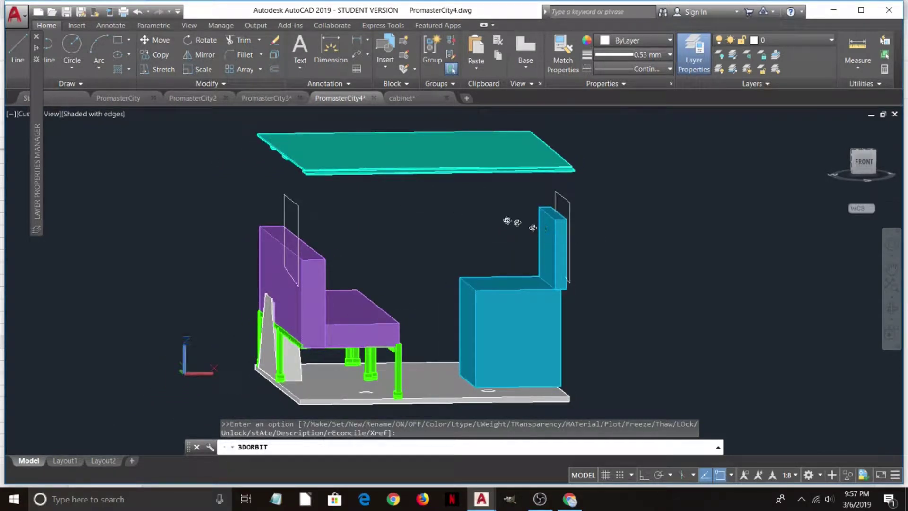
pyautogui.moveTo(517, 222); pyautogui.dragTo(496, 216)
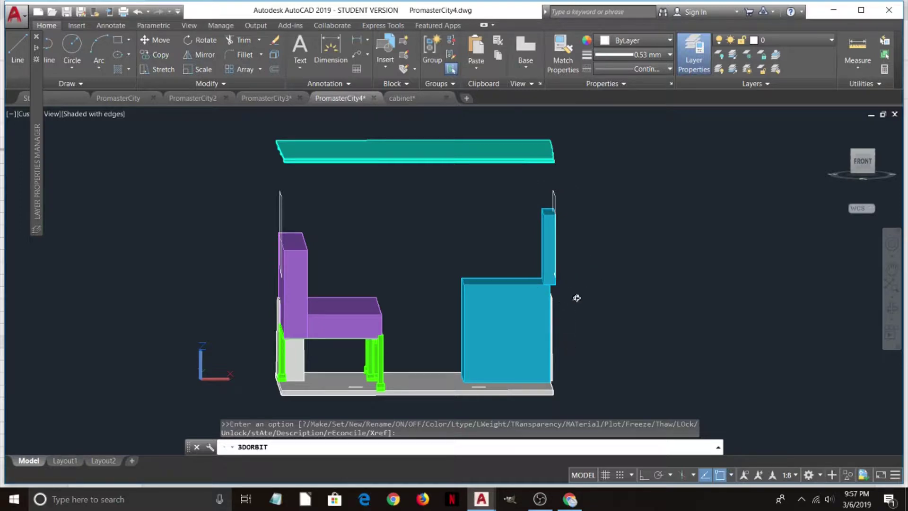
pyautogui.moveTo(576, 298); pyautogui.dragTo(663, 284)
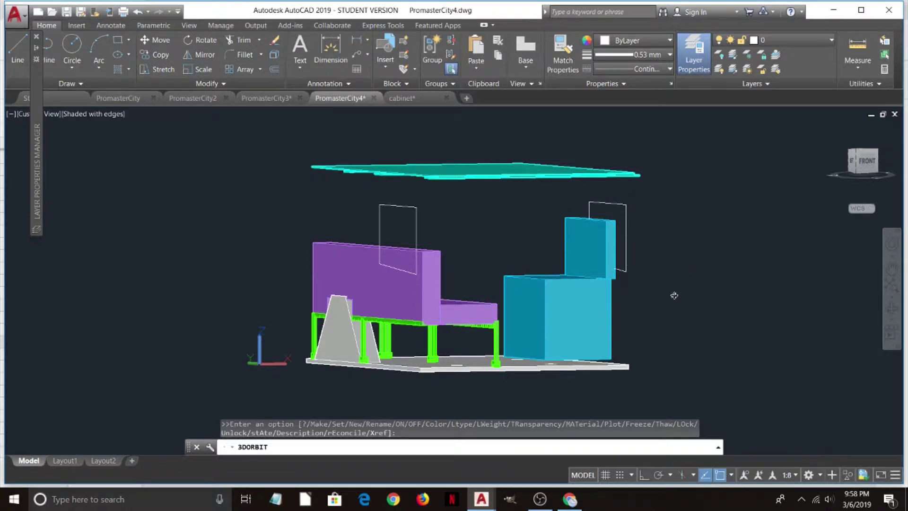
# Orbit to a raised oblique front view with the roof over couch and cabinet.
pyautogui.moveTo(673, 295)
pyautogui.mouseDown()
pyautogui.moveTo(648, 288)
pyautogui.moveTo(631, 303)
pyautogui.moveTo(656, 299)
pyautogui.mouseUp()
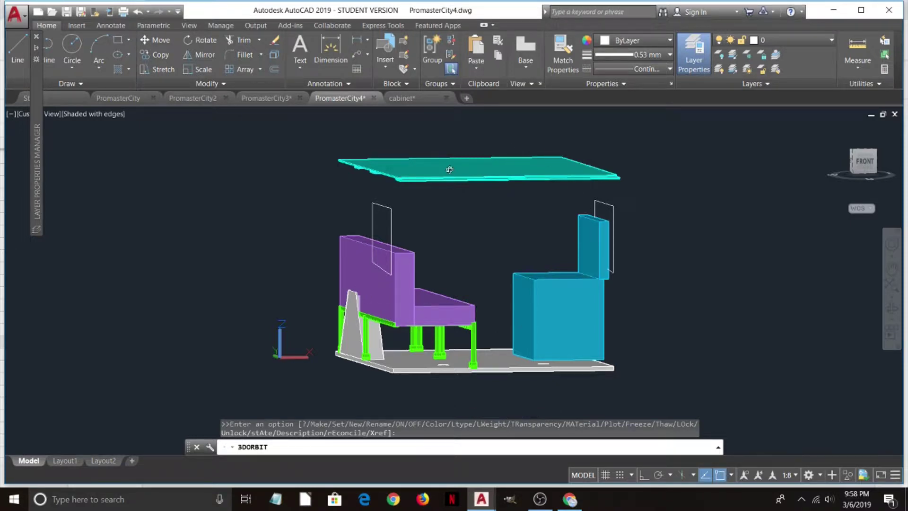
pyautogui.moveTo(510, 228); pyautogui.dragTo(544, 235)
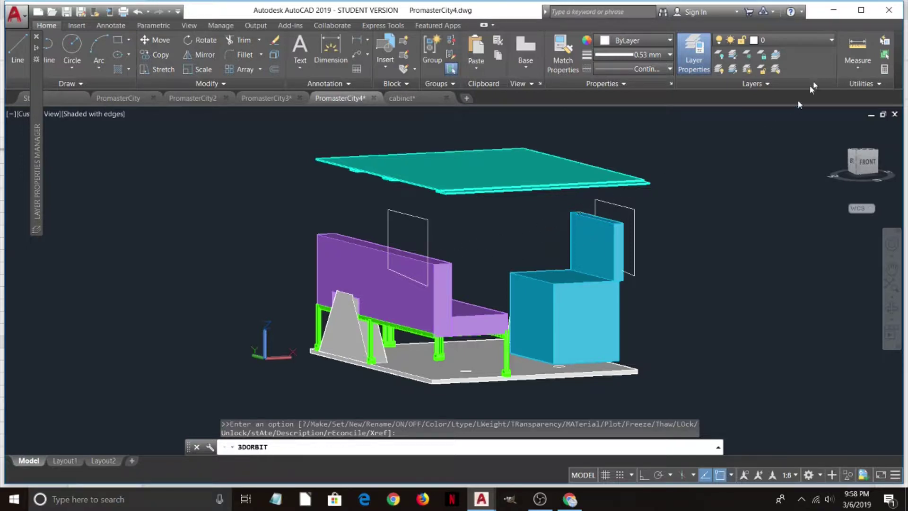
# Turn off 13-roof, turn on 07-microwave, and rotate to a flat front view.
pyautogui.click(826, 38)
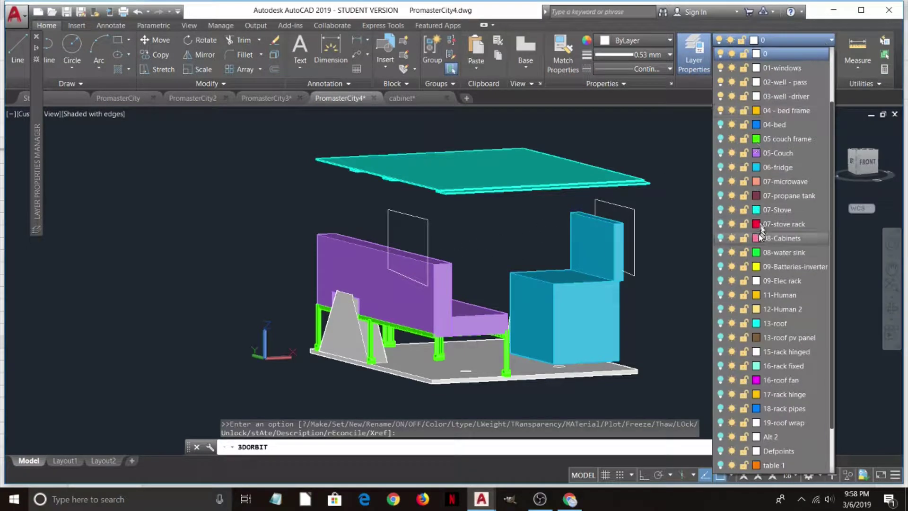
pyautogui.click(721, 323)
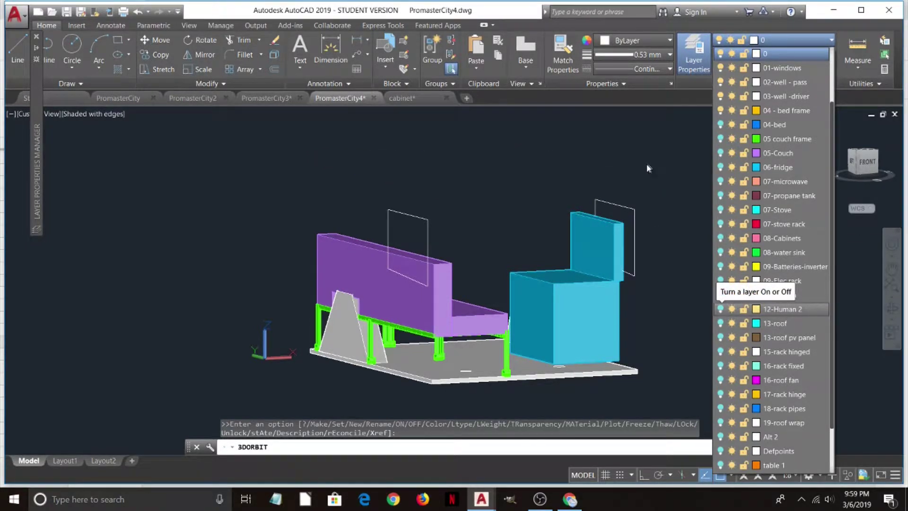
pyautogui.click(721, 181)
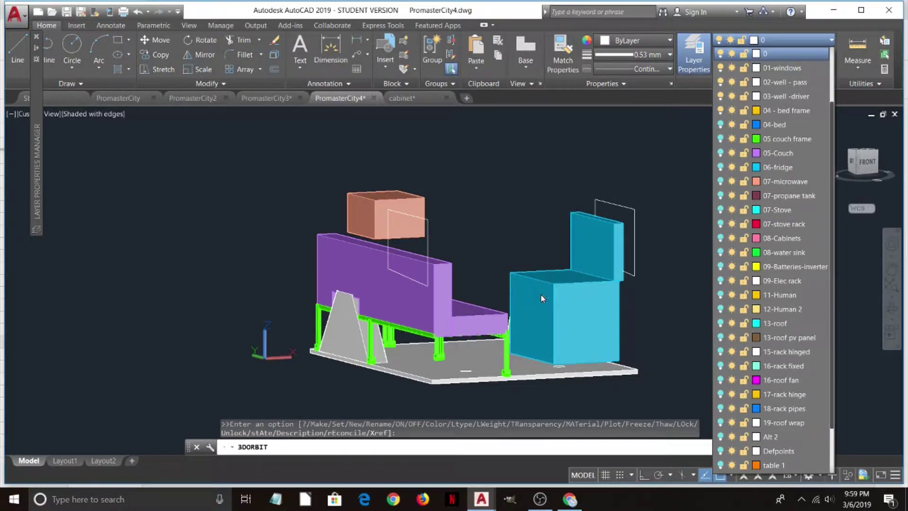
pyautogui.click(658, 290)
pyautogui.keyDown('shift'); pyautogui.moveTo(650, 296); pyautogui.dragTo(622, 316, button='middle'); pyautogui.keyUp('shift')
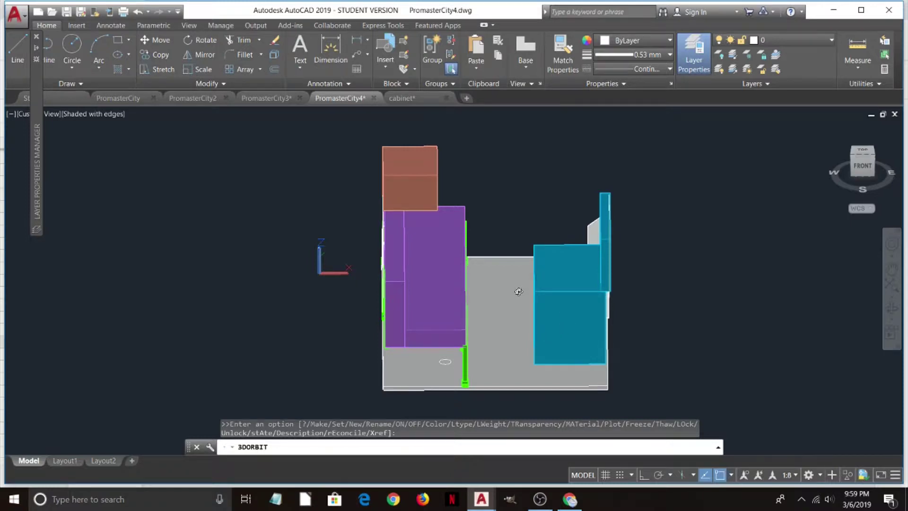
# Orbit from front, top and rear-left views to inspect the microwave above the couch.
pyautogui.moveTo(521, 284); pyautogui.dragTo(546, 263)
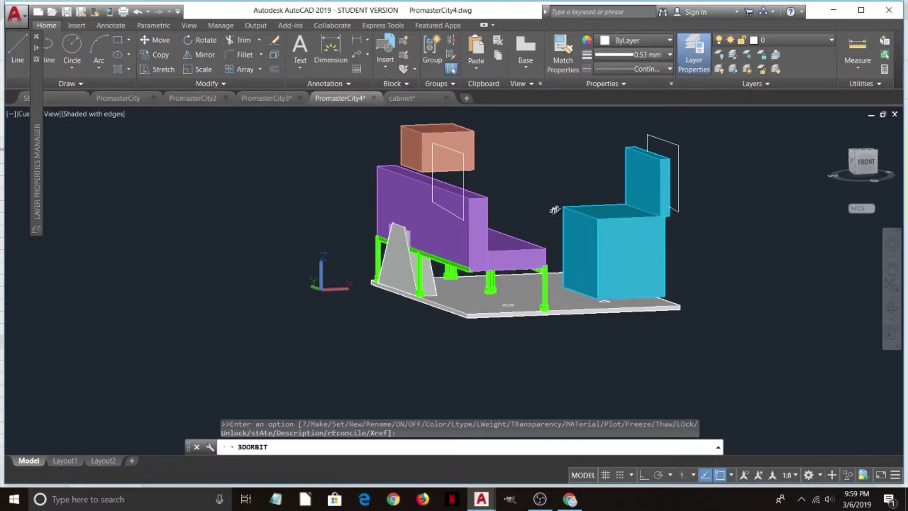
pyautogui.moveTo(554, 209); pyautogui.dragTo(328, 286)
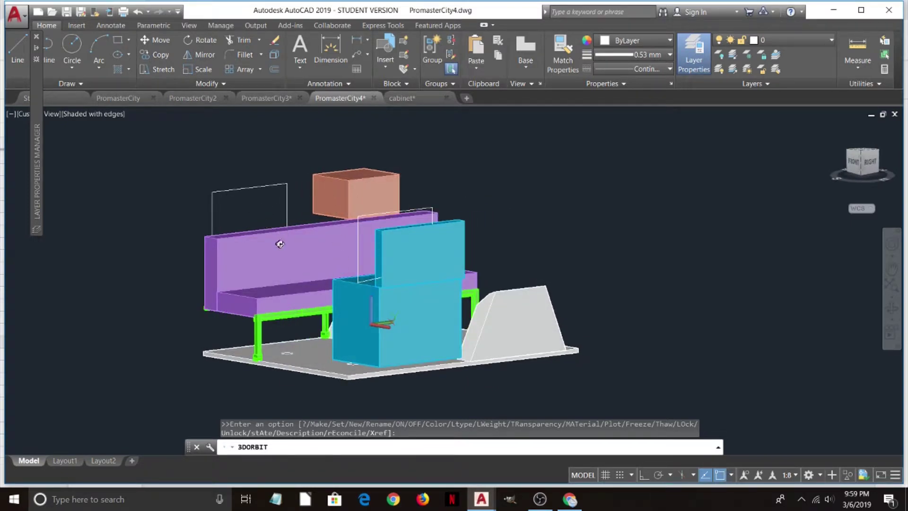
pyautogui.moveTo(222, 236); pyautogui.dragTo(345, 237)
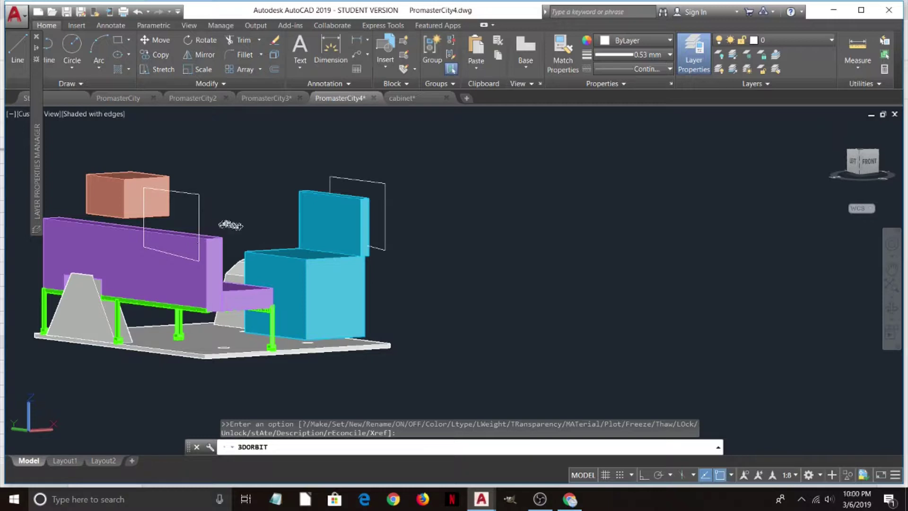
pyautogui.moveTo(261, 235); pyautogui.dragTo(242, 208)
pyautogui.moveTo(242, 208); pyautogui.dragTo(423, 203, button='middle')
# Turn on the dark red tank's layer and orbit to a raised three-quarter view.
pyautogui.click(785, 41)
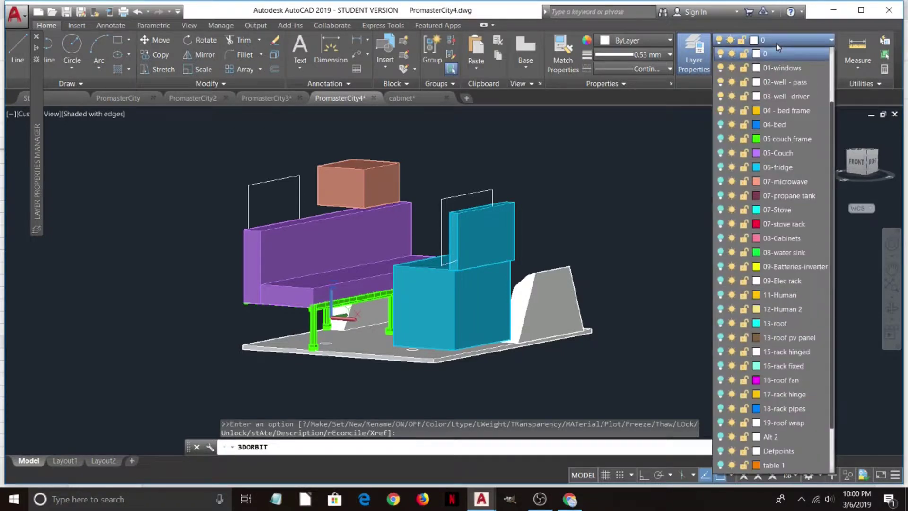
pyautogui.click(624, 209)
pyautogui.moveTo(572, 207); pyautogui.dragTo(435, 207)
pyautogui.moveTo(336, 219); pyautogui.dragTo(146, 214)
pyautogui.moveTo(156, 306); pyautogui.dragTo(234, 203)
pyautogui.moveTo(234, 203); pyautogui.dragTo(464, 257, button='middle')
pyautogui.moveTo(463, 257)
pyautogui.mouseDown()
pyautogui.moveTo(465, 281)
pyautogui.moveTo(487, 259)
pyautogui.moveTo(475, 271)
pyautogui.mouseUp()
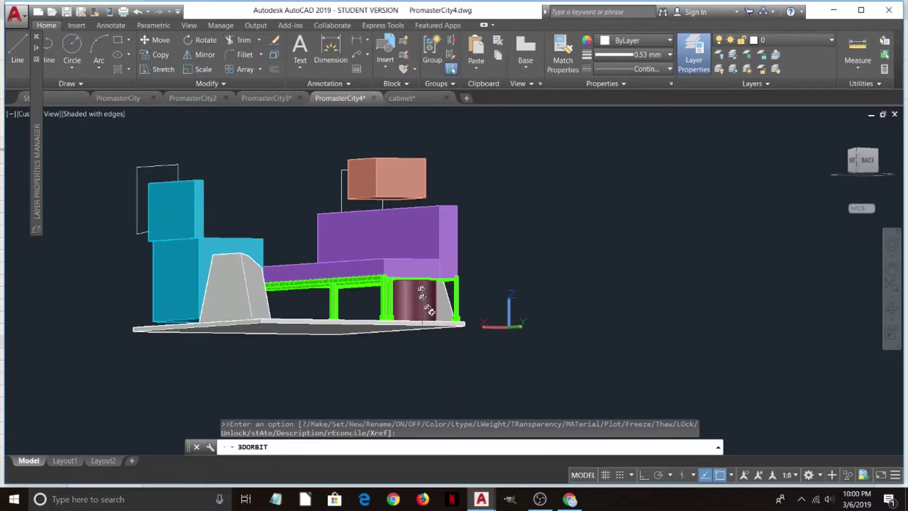
pyautogui.moveTo(429, 311); pyautogui.dragTo(415, 339)
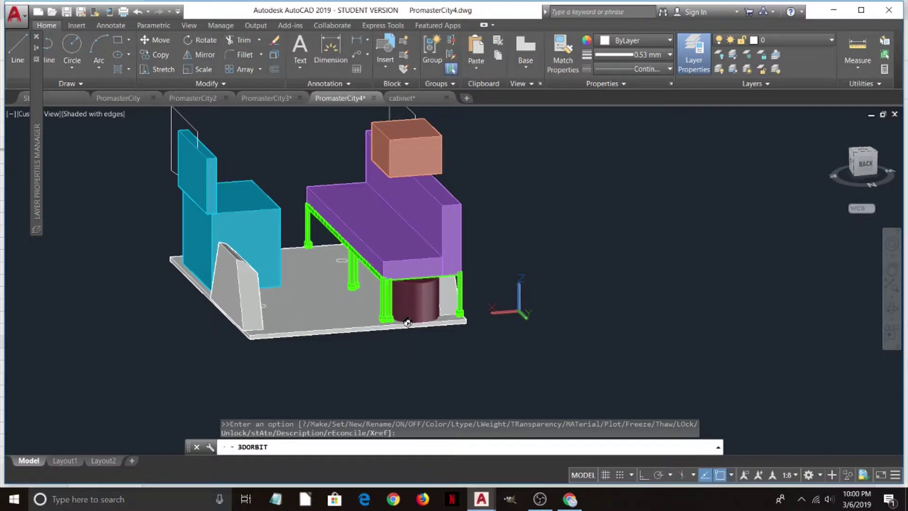
# Zoom and pan in closely on the maroon cylinder under the couch frame.
pyautogui.scroll(10, 411, 323)
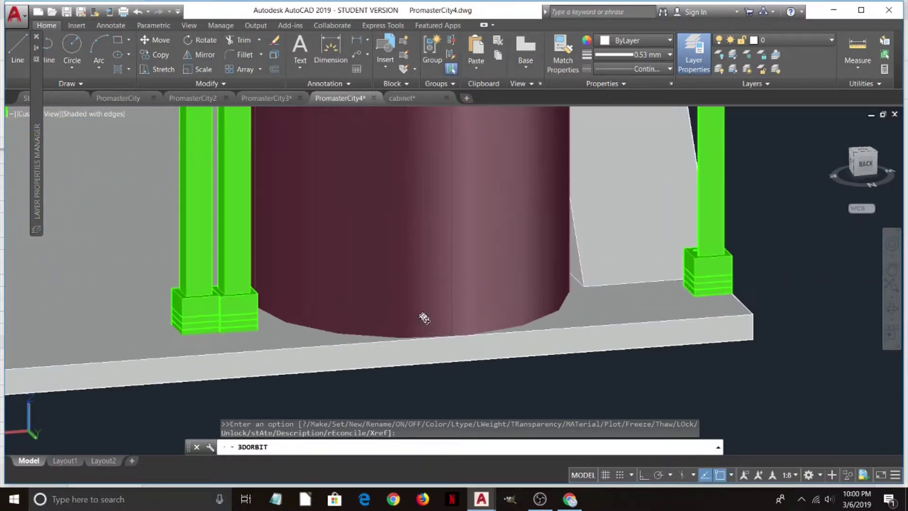
pyautogui.moveTo(450, 353)
pyautogui.mouseDown()
pyautogui.moveTo(458, 304)
pyautogui.moveTo(452, 362)
pyautogui.mouseUp()
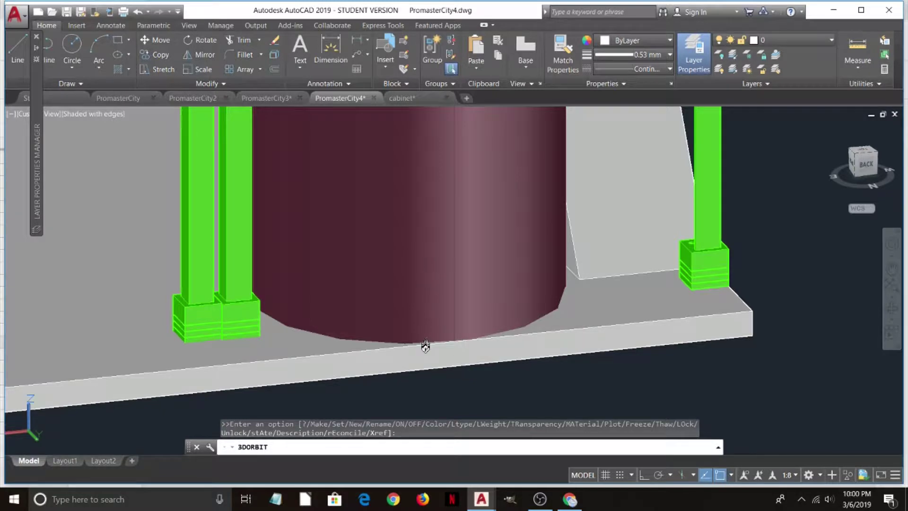
pyautogui.scroll(-5, 394, 269)
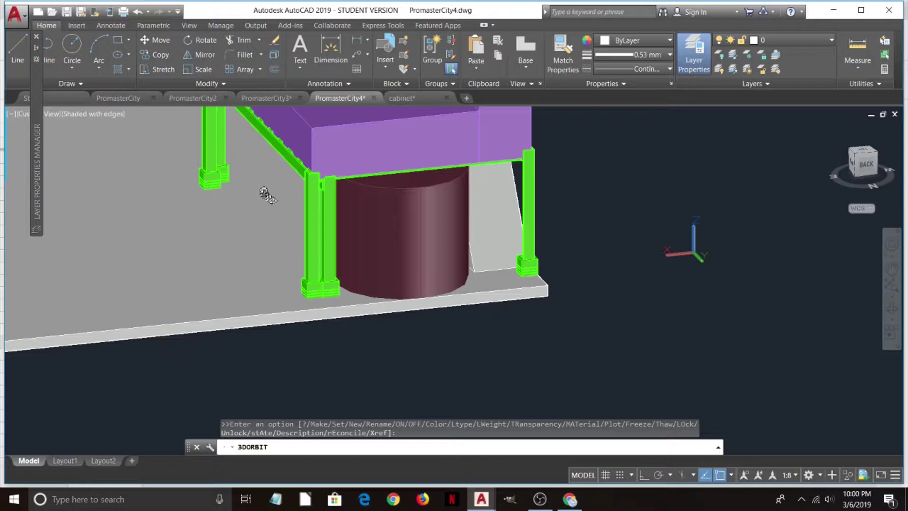
pyautogui.scroll(-4, 264, 186)
pyautogui.moveTo(245, 164); pyautogui.dragTo(441, 268, button='middle')
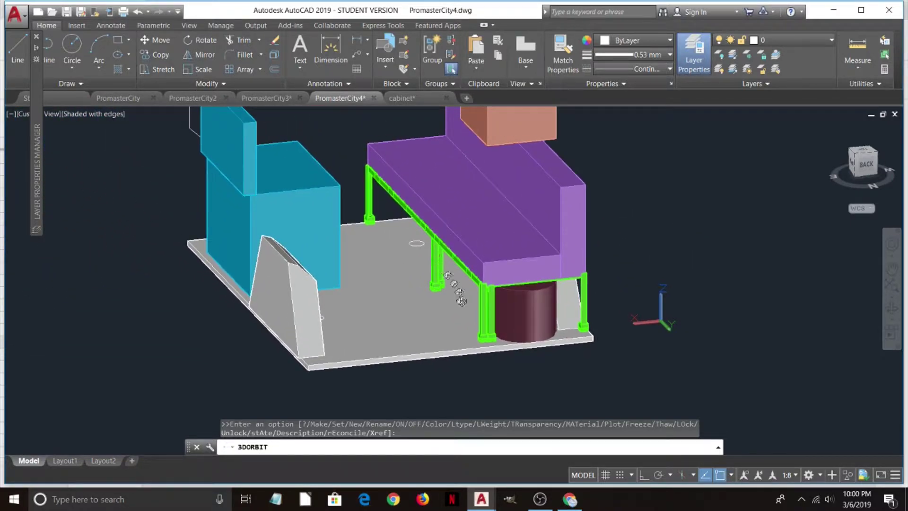
pyautogui.moveTo(458, 304); pyautogui.dragTo(467, 282)
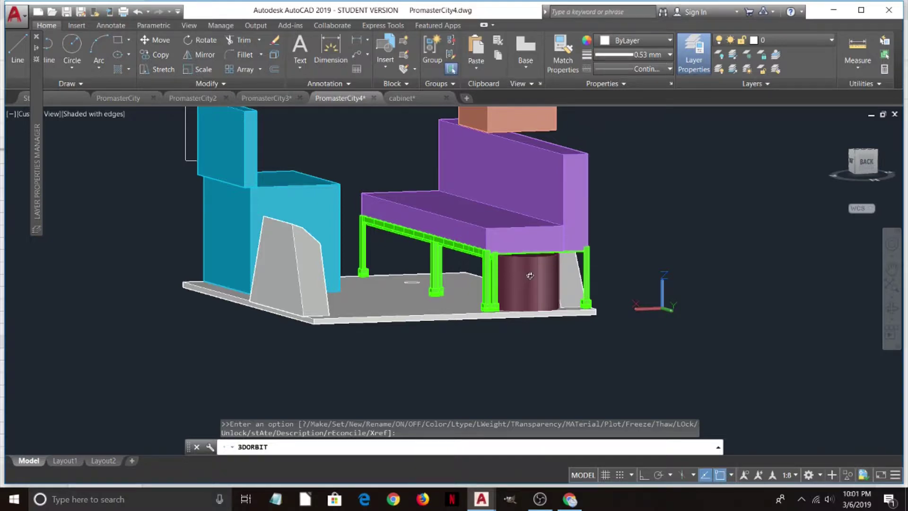
pyautogui.moveTo(635, 238); pyautogui.dragTo(632, 257)
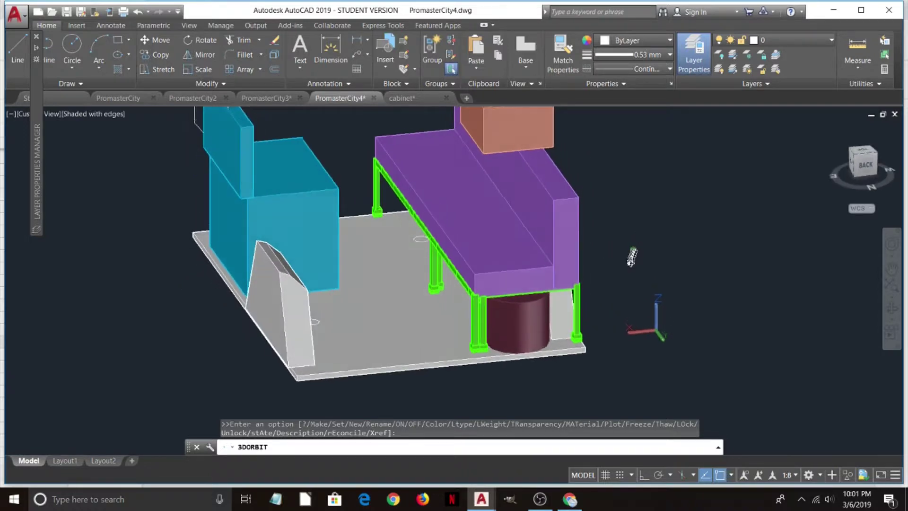
# Turn on the 07-Stove and 07-stove rack layers and orbit toward the rack.
pyautogui.click(797, 40)
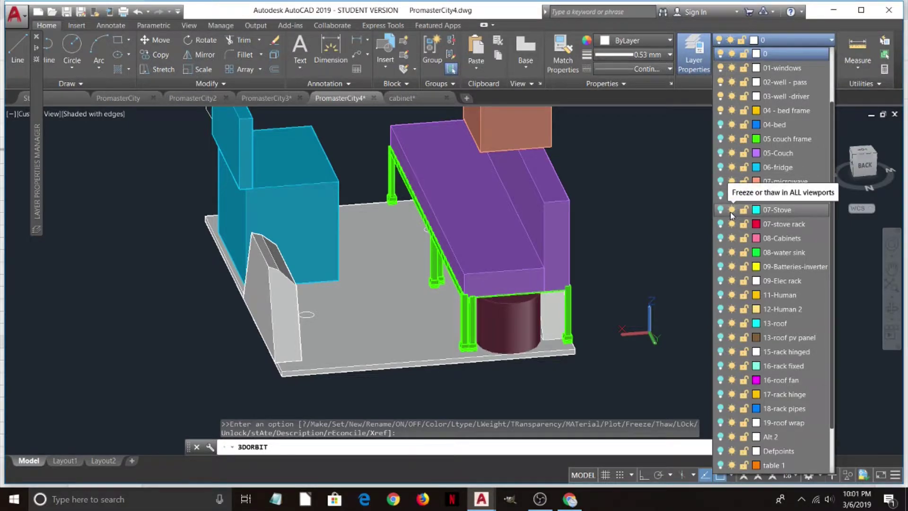
pyautogui.click(720, 210)
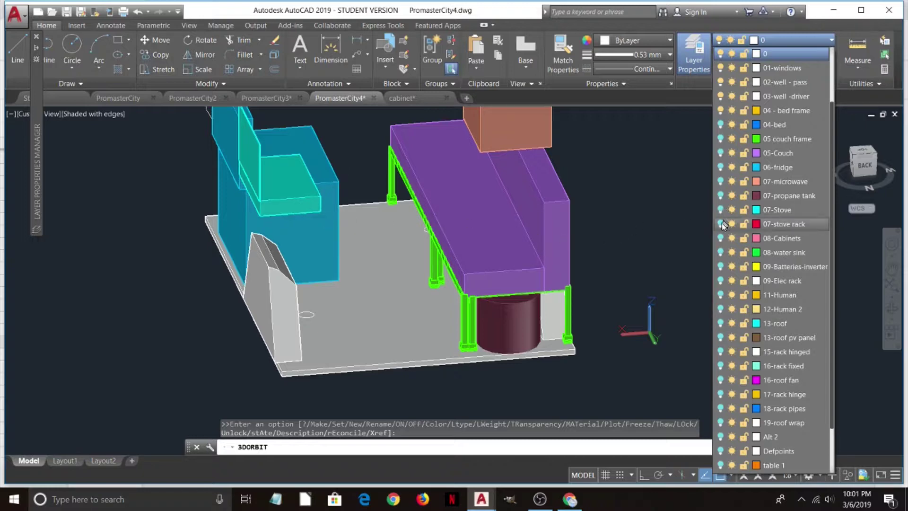
pyautogui.click(721, 224)
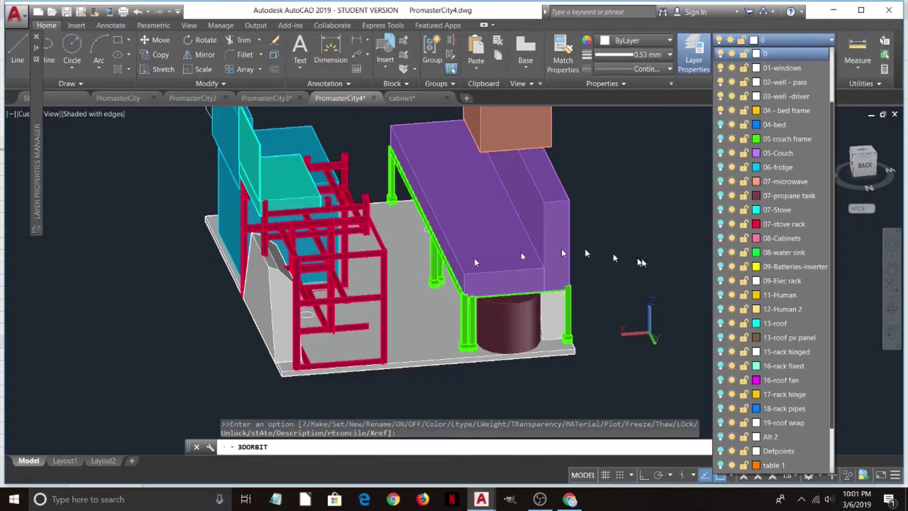
pyautogui.click(661, 267)
pyautogui.moveTo(644, 257); pyautogui.dragTo(572, 240)
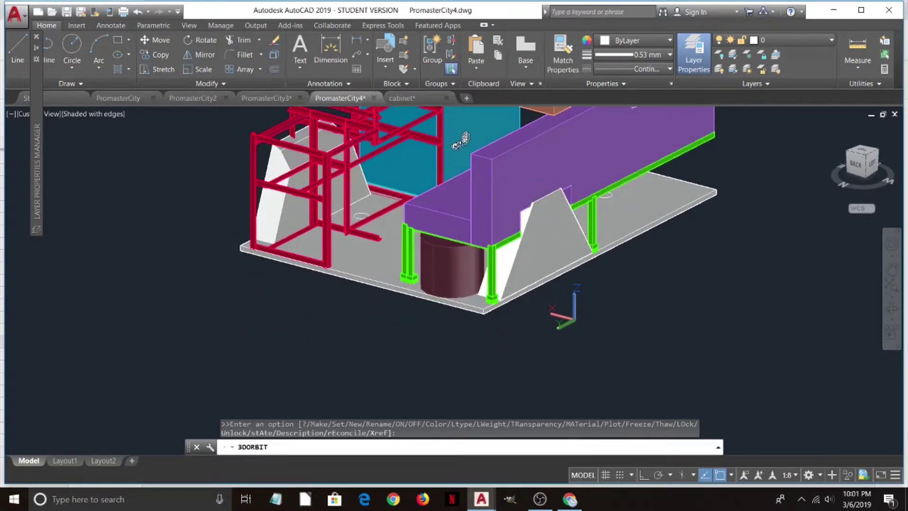
pyautogui.moveTo(461, 142); pyautogui.dragTo(433, 234, button='middle')
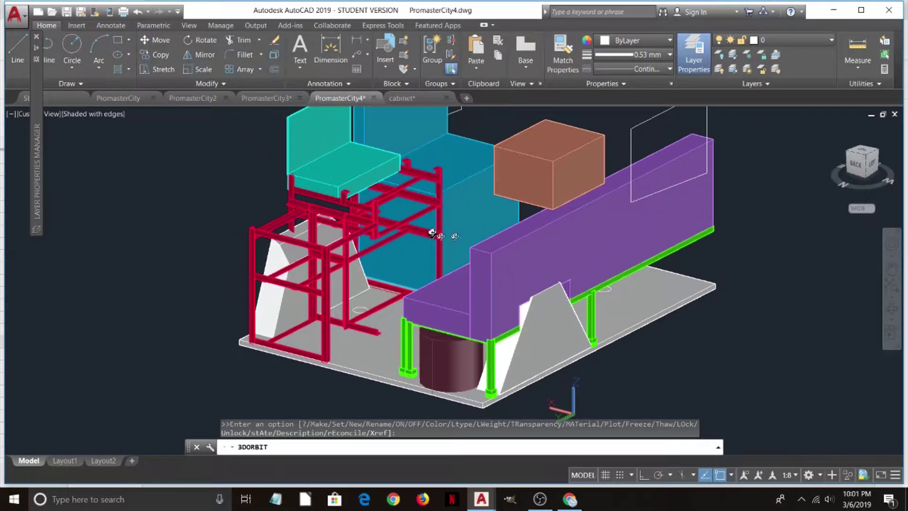
pyautogui.scroll(2, 432, 232)
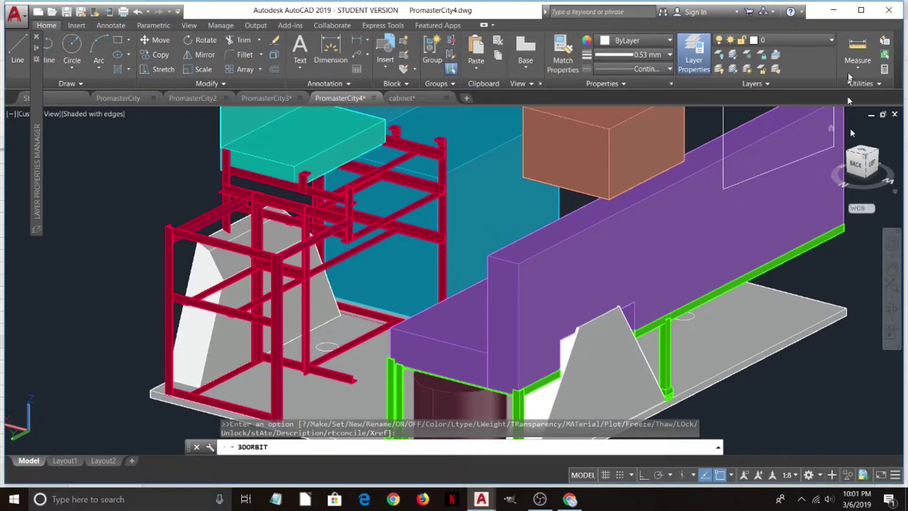
# Hide the purple couch's layer with LAYOFF and pan around the red frame.
pyautogui.click(719, 54)
pyautogui.click(623, 200)
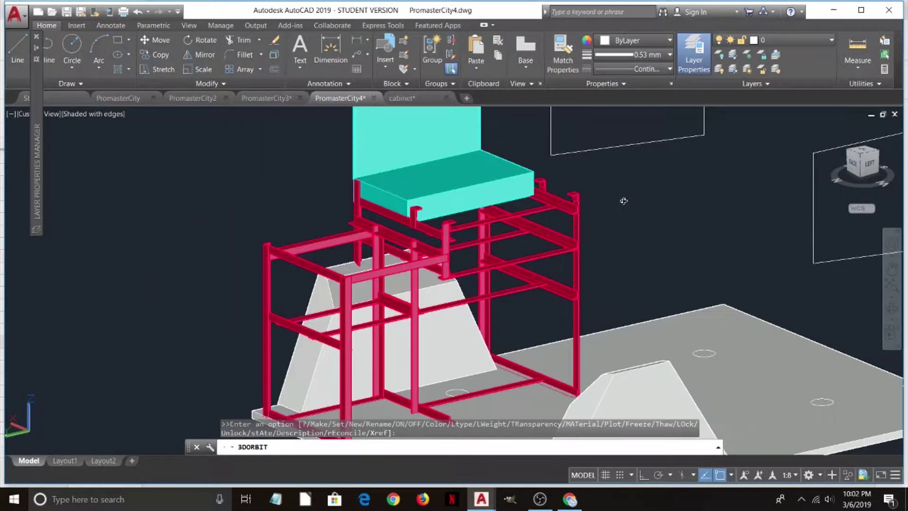
pyautogui.moveTo(624, 200); pyautogui.dragTo(612, 206)
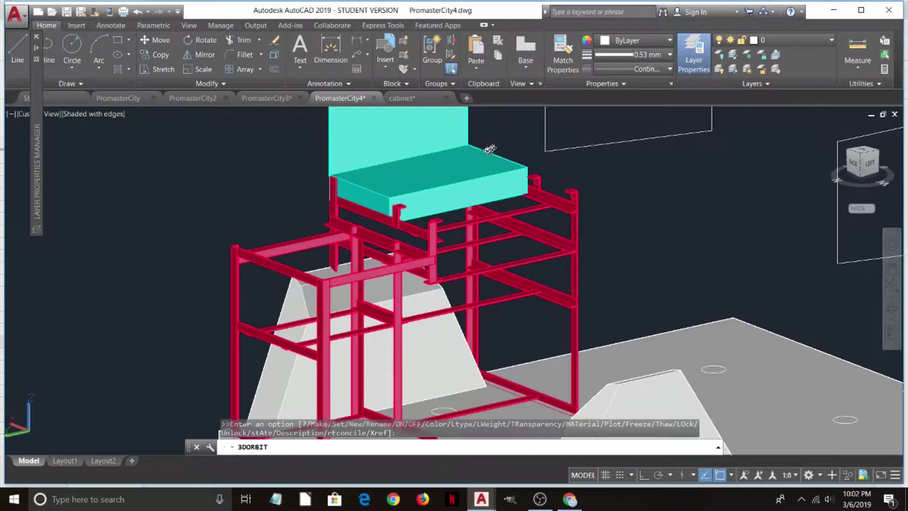
pyautogui.moveTo(513, 126); pyautogui.dragTo(526, 202, button='middle')
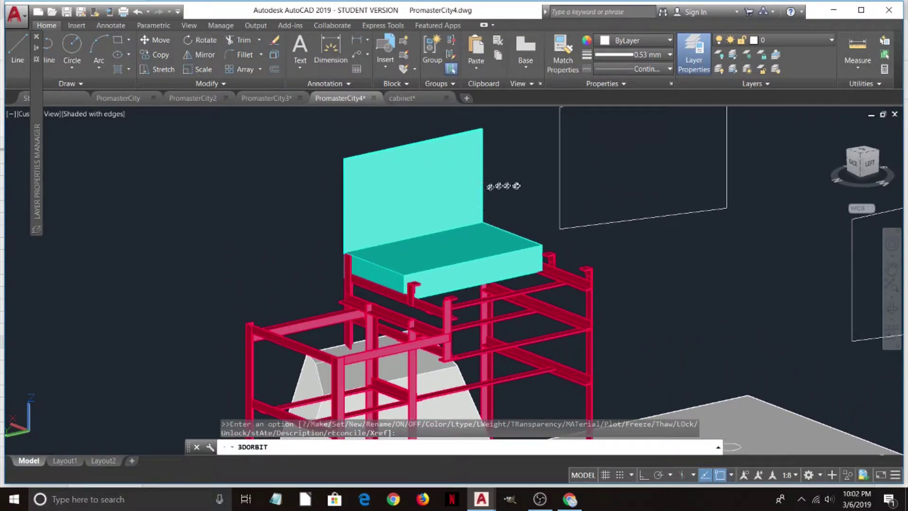
pyautogui.moveTo(519, 178); pyautogui.dragTo(492, 178, button='middle')
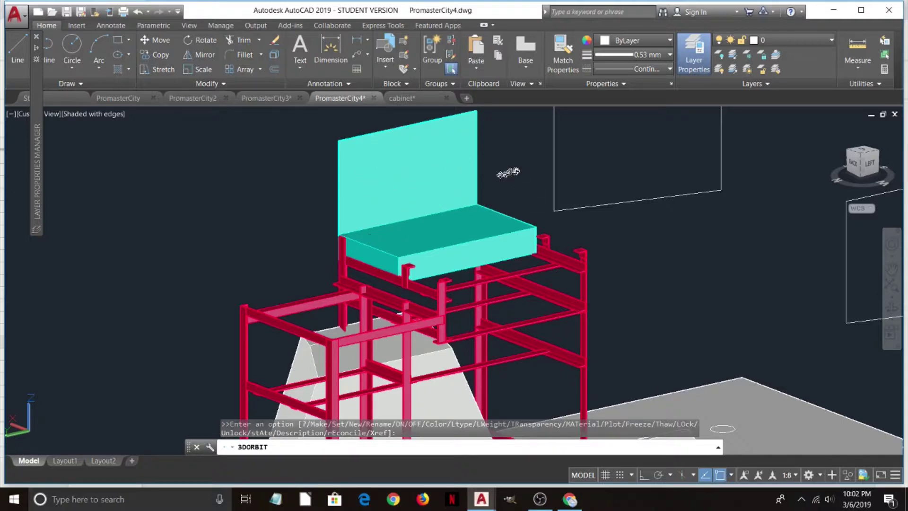
pyautogui.moveTo(516, 174); pyautogui.dragTo(494, 141, button='middle')
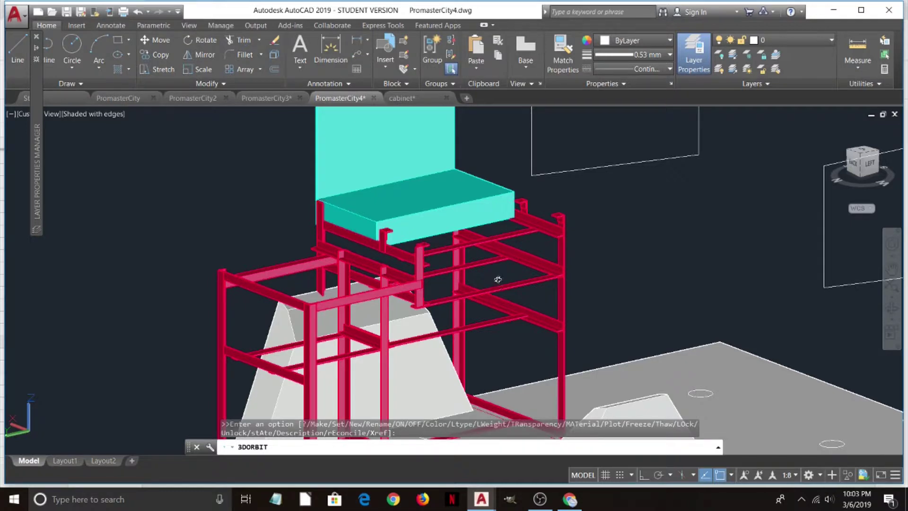
# Orbit from a front-on to a higher three-quarter view around the crimson stove rack.
pyautogui.moveTo(549, 317); pyautogui.dragTo(535, 286)
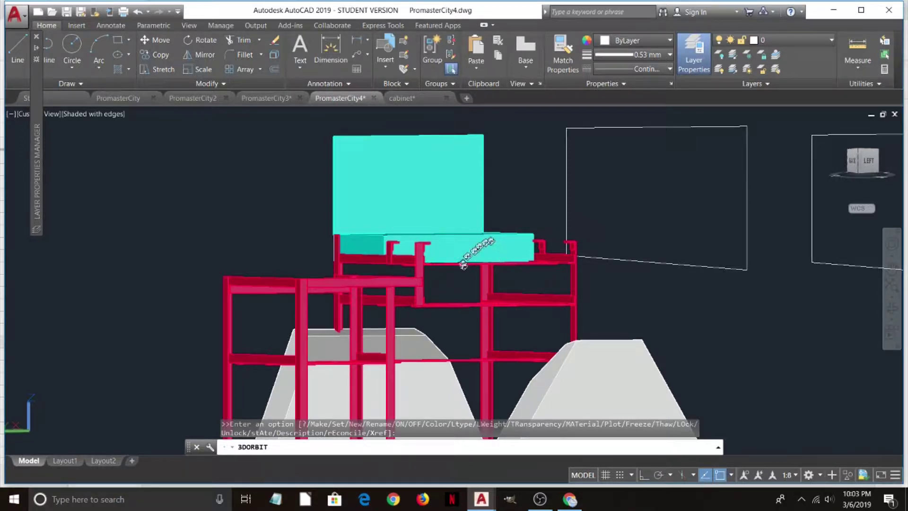
pyautogui.moveTo(505, 336); pyautogui.dragTo(491, 302)
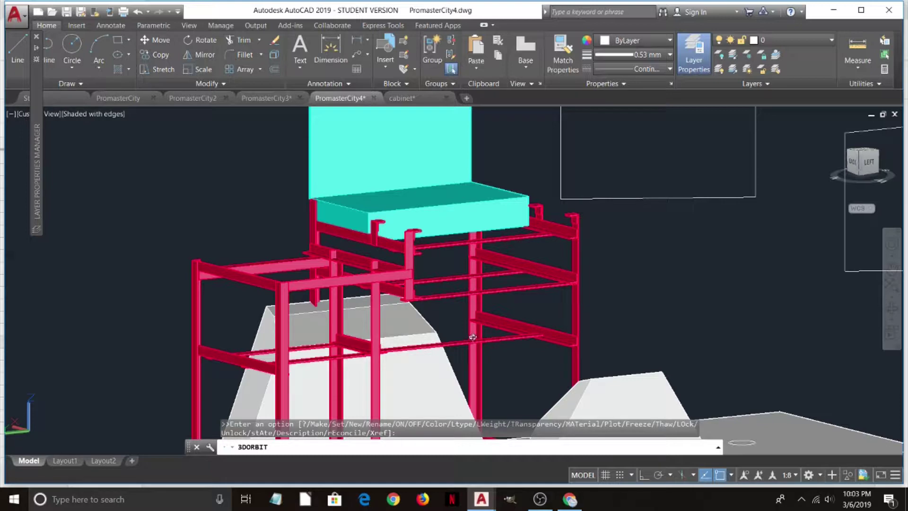
pyautogui.moveTo(471, 339); pyautogui.dragTo(448, 246)
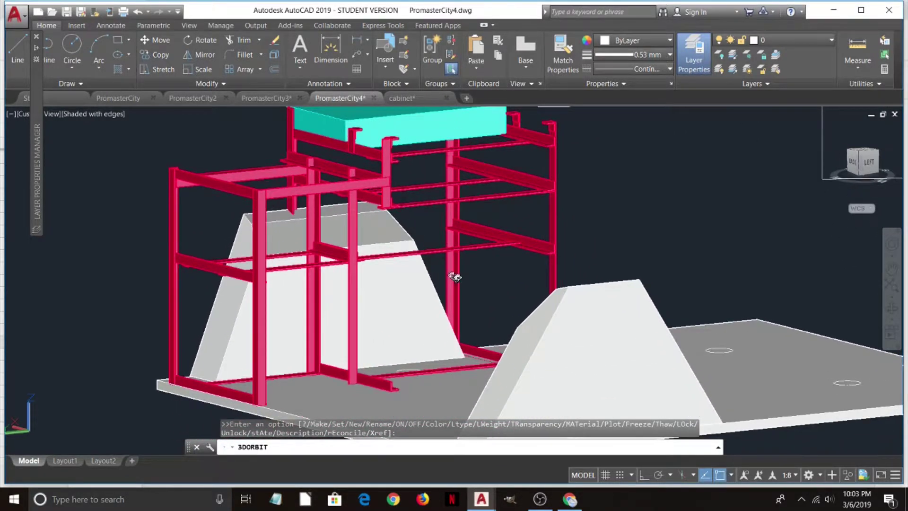
pyautogui.moveTo(455, 277); pyautogui.dragTo(489, 262)
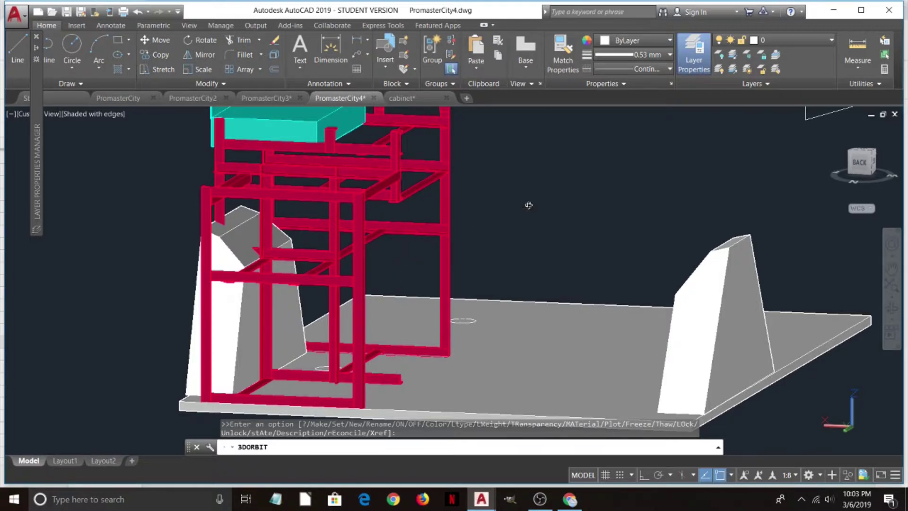
pyautogui.moveTo(492, 167); pyautogui.dragTo(494, 255)
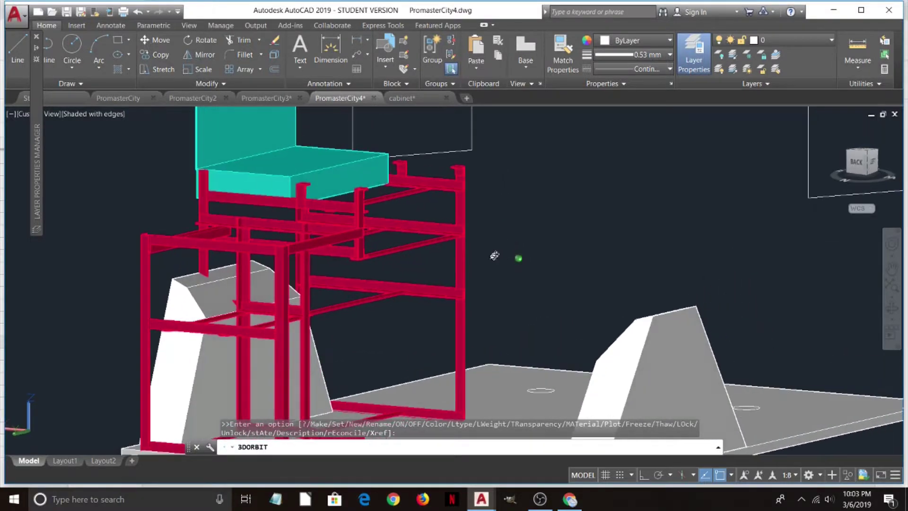
# Turn on the 08-water sink layer and orbit to see the green sink upright behind the stove rack.
pyautogui.click(775, 41)
pyautogui.click(721, 253)
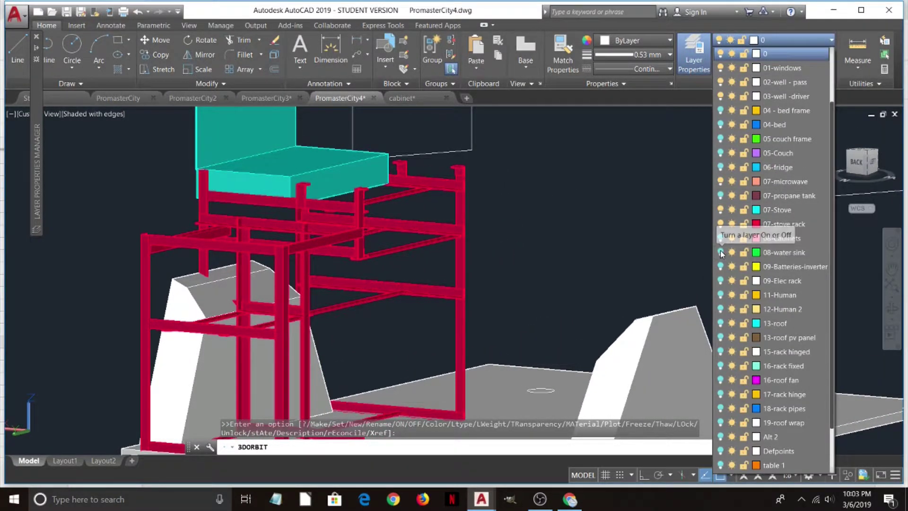
pyautogui.click(594, 210)
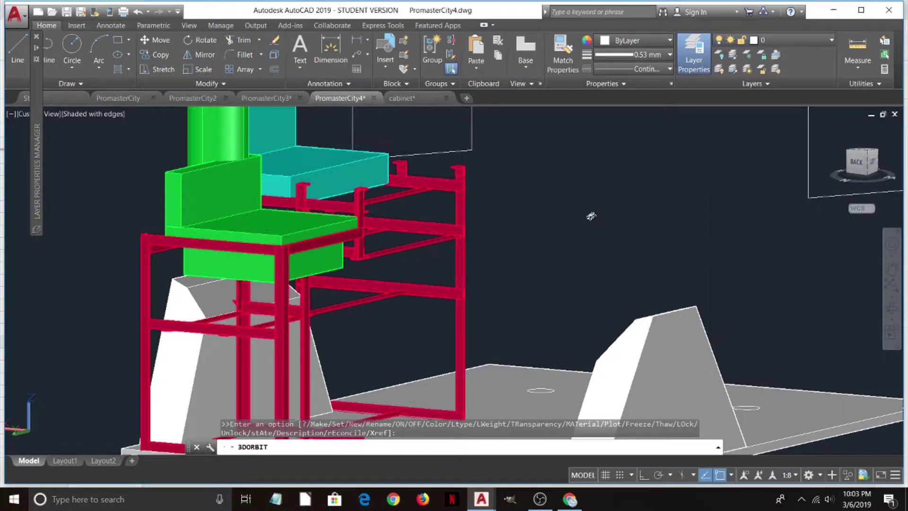
pyautogui.moveTo(548, 246); pyautogui.dragTo(377, 251)
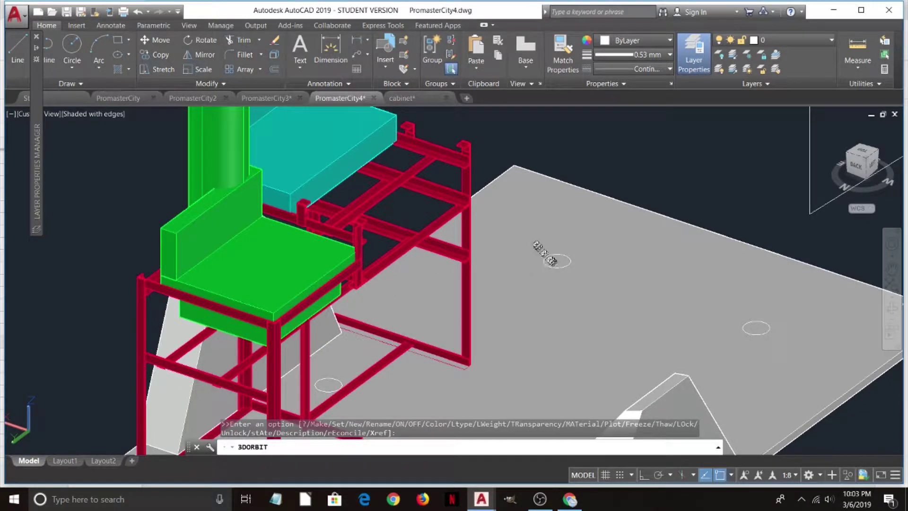
pyautogui.moveTo(540, 251); pyautogui.dragTo(526, 210)
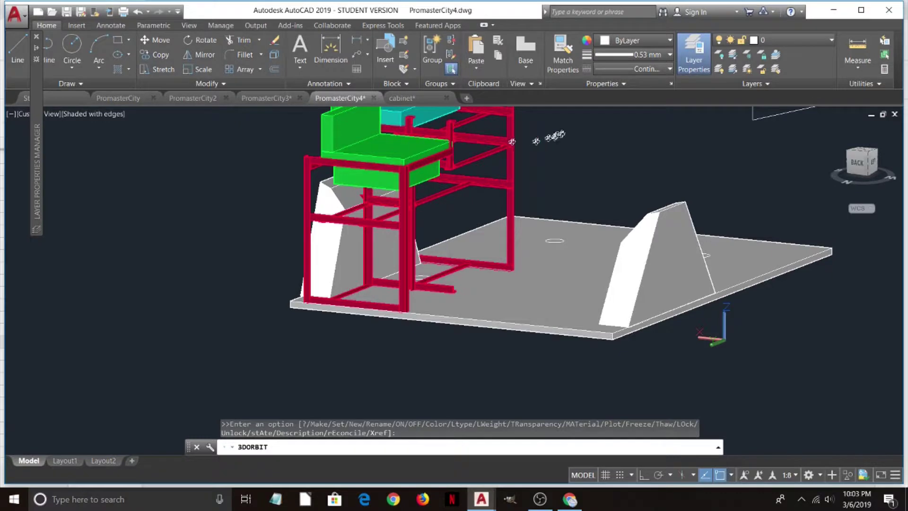
pyautogui.moveTo(554, 136); pyautogui.dragTo(515, 208)
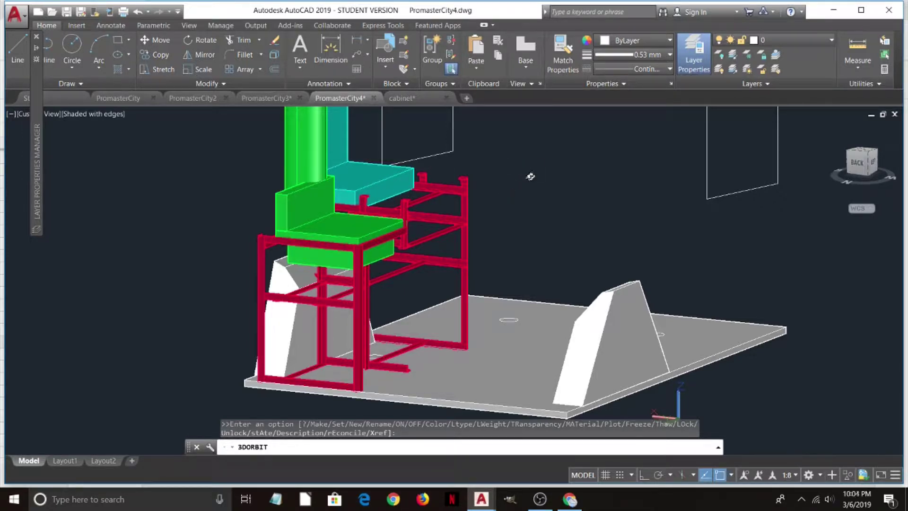
# Turn on the 06-fridge layer so the cyan fridge block shows behind the stove rack.
pyautogui.click(794, 41)
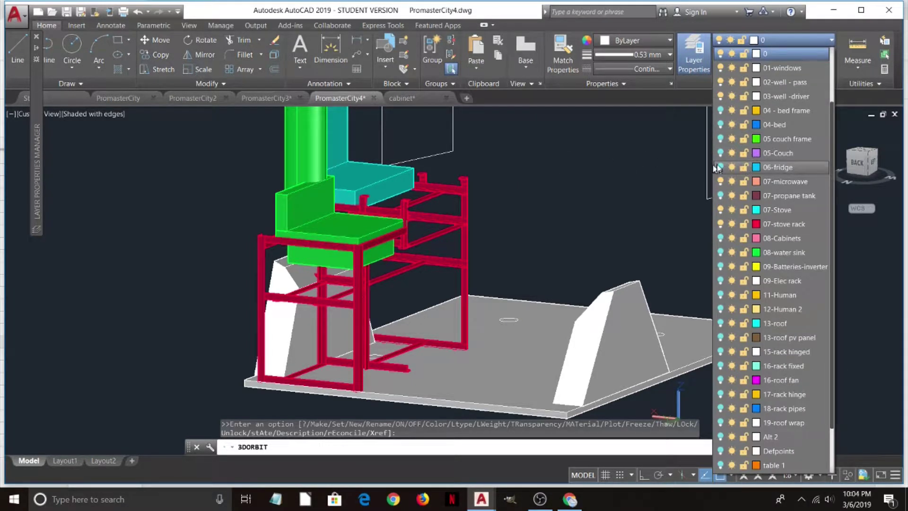
pyautogui.click(720, 167)
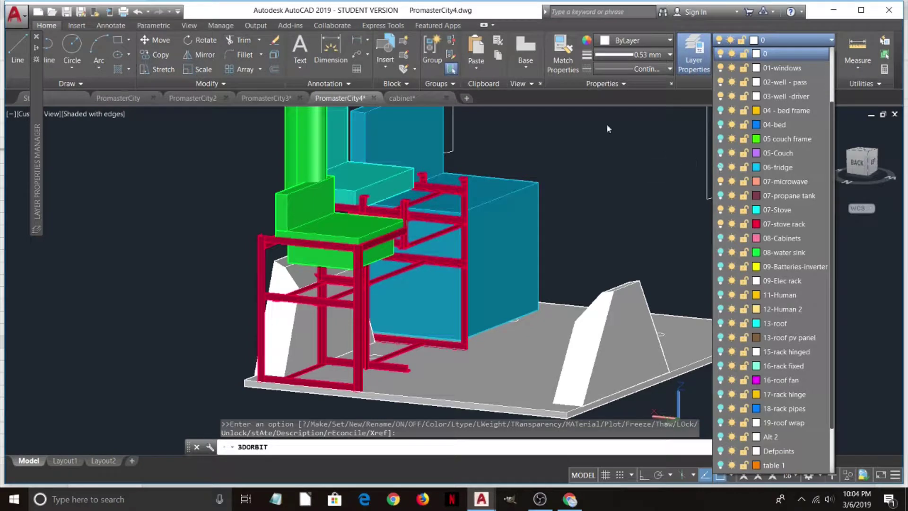
pyautogui.click(642, 173)
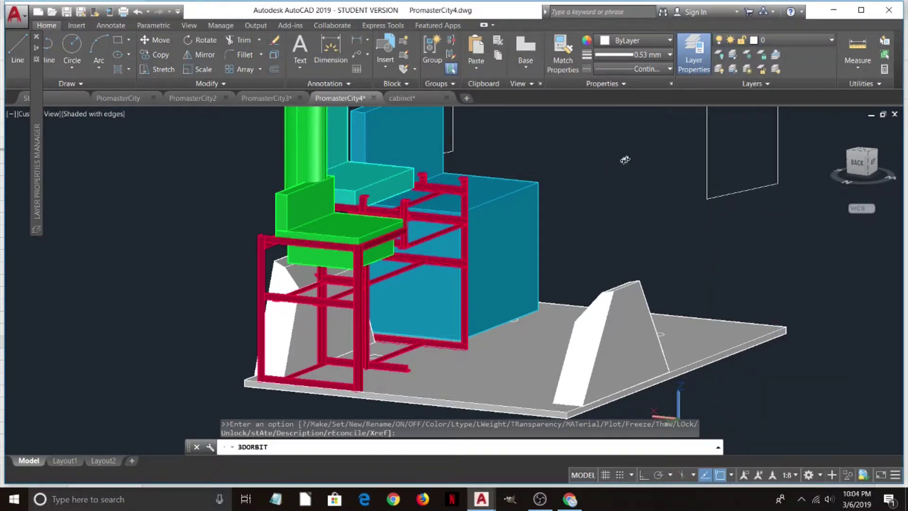
pyautogui.click(794, 39)
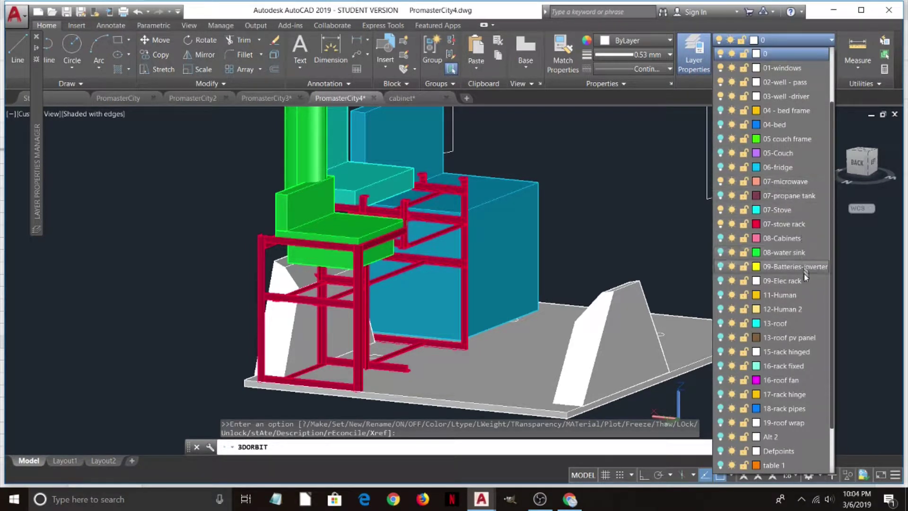
# Turn on the 11-Human layer, then zoom out and orbit to a back-left view.
pyautogui.click(723, 295)
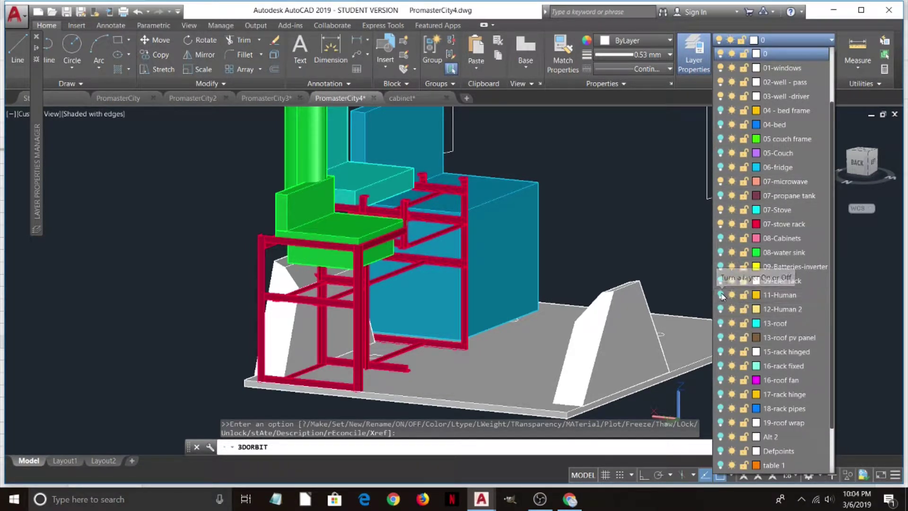
pyautogui.click(638, 237)
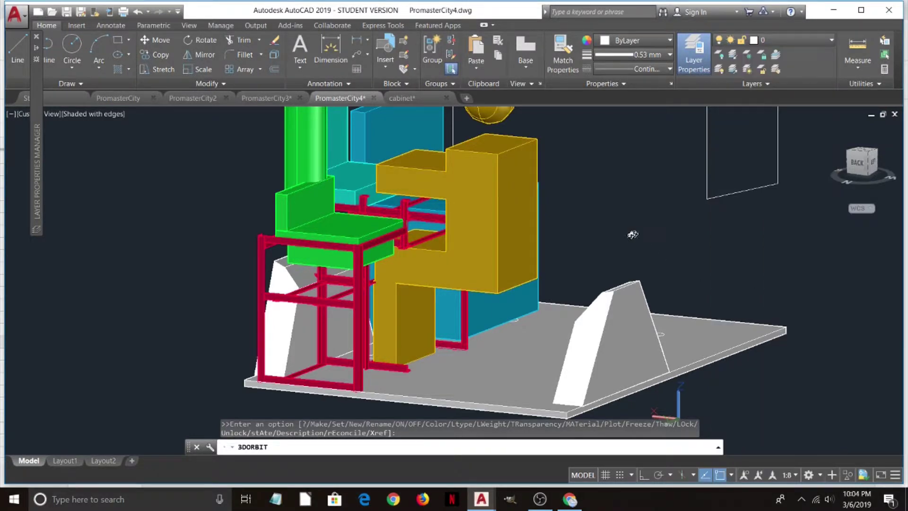
pyautogui.scroll(-4, 634, 232)
pyautogui.moveTo(642, 215)
pyautogui.keyDown('shift'); pyautogui.mouseDown(button='middle')
pyautogui.moveTo(657, 201)
pyautogui.moveTo(695, 197)
pyautogui.moveTo(690, 205)
pyautogui.moveTo(648, 196)
pyautogui.moveTo(572, 206)
pyautogui.moveTo(622, 204)
pyautogui.moveTo(646, 225)
pyautogui.moveTo(628, 203)
pyautogui.moveTo(679, 178)
pyautogui.moveTo(640, 202)
pyautogui.moveTo(542, 213)
pyautogui.mouseUp(button='middle'); pyautogui.keyUp('shift')
pyautogui.moveTo(549, 272)
pyautogui.keyDown('shift'); pyautogui.mouseDown(button='middle')
pyautogui.moveTo(478, 277)
pyautogui.moveTo(488, 277)
pyautogui.mouseUp(button='middle'); pyautogui.keyUp('shift')
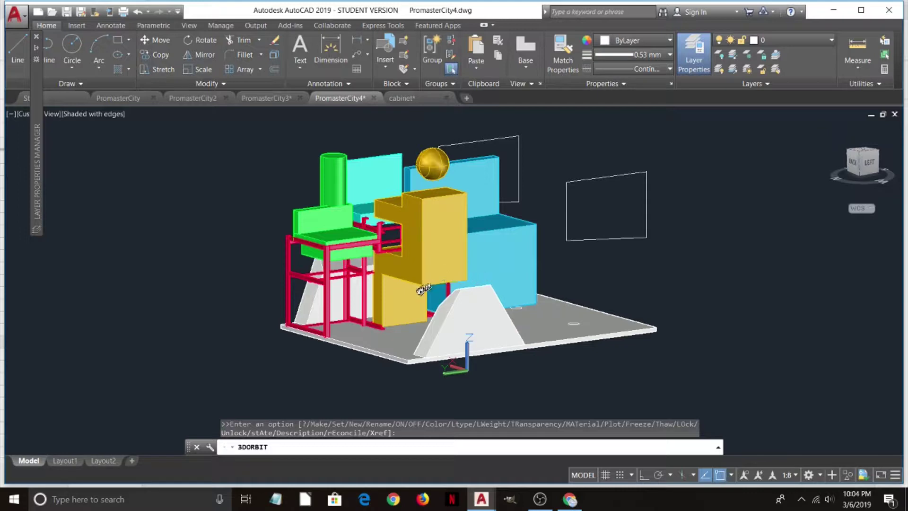
pyautogui.moveTo(423, 290); pyautogui.dragTo(536, 290)
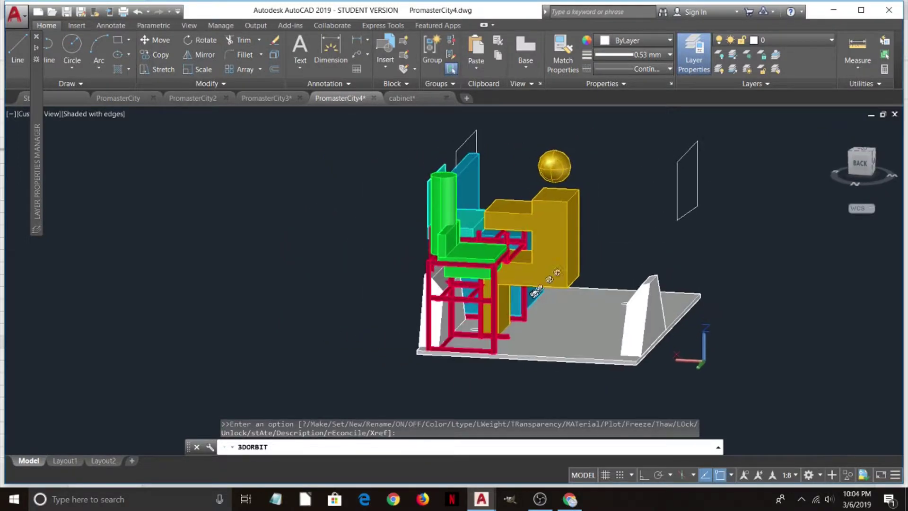
# Turn on the 05 couch frame and 05-Couch layers, then orbit to a low front view.
pyautogui.click(788, 42)
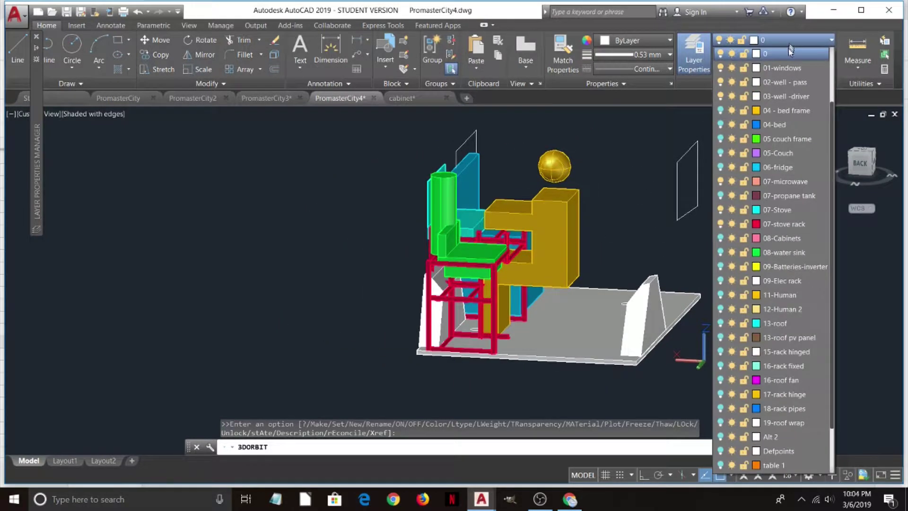
pyautogui.click(720, 139)
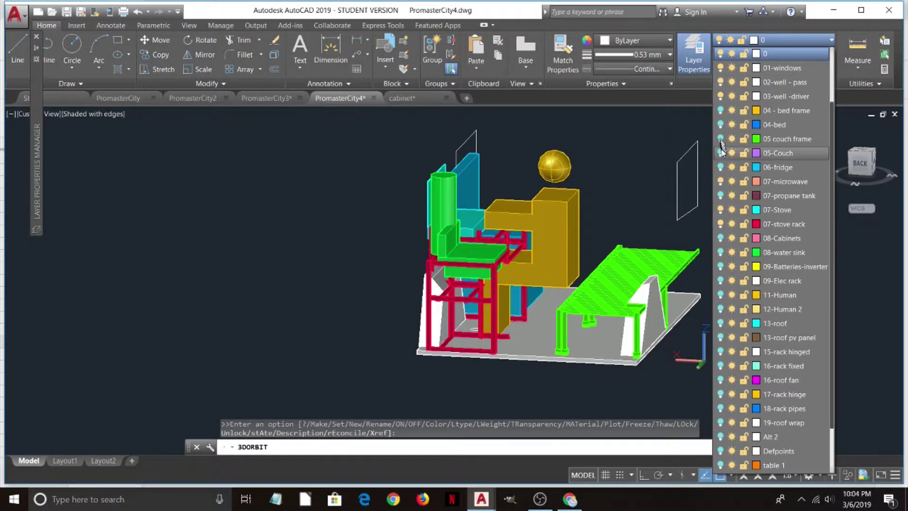
pyautogui.click(720, 153)
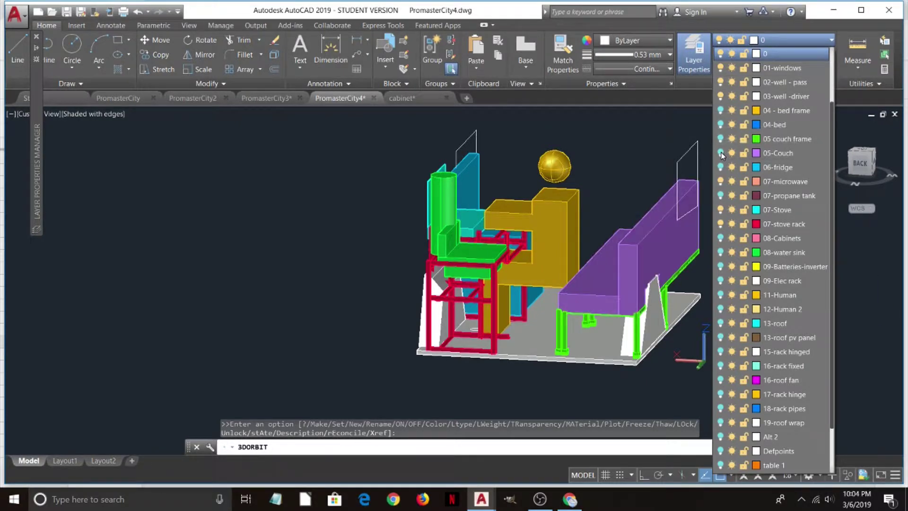
pyautogui.click(658, 160)
pyautogui.moveTo(749, 226); pyautogui.dragTo(776, 223)
pyautogui.moveTo(612, 256); pyautogui.dragTo(604, 267)
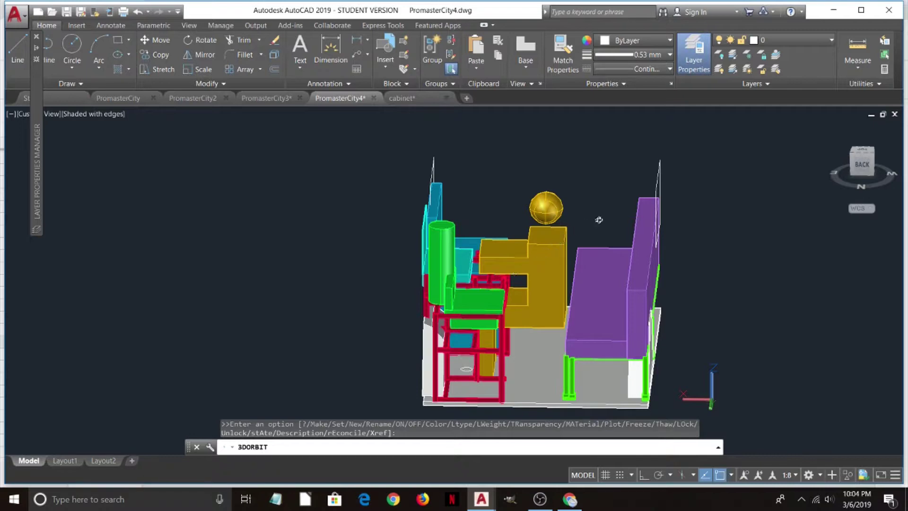
pyautogui.moveTo(597, 220); pyautogui.dragTo(538, 230)
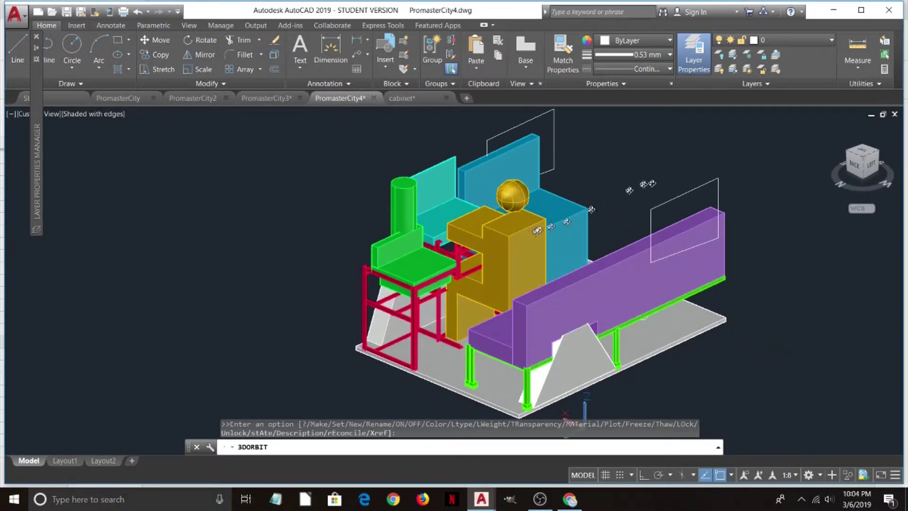
pyautogui.moveTo(653, 184); pyautogui.dragTo(579, 165, button='middle')
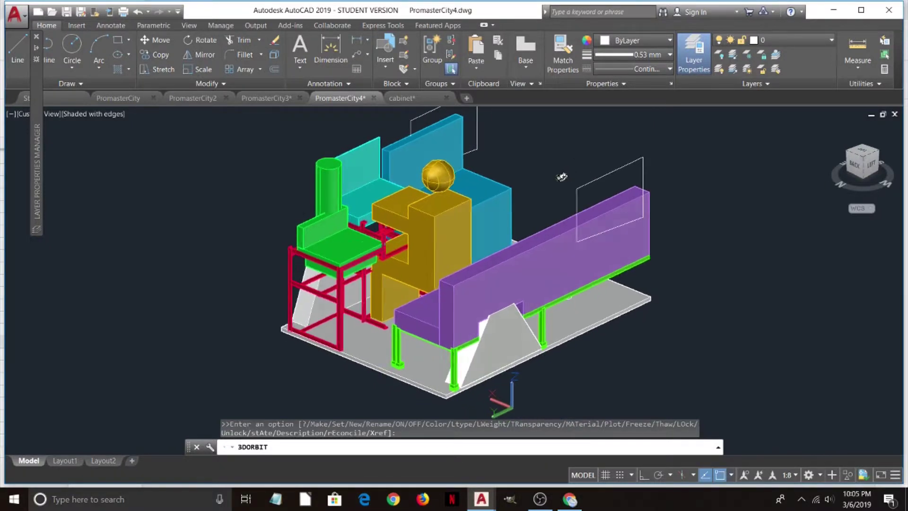
pyautogui.click(818, 41)
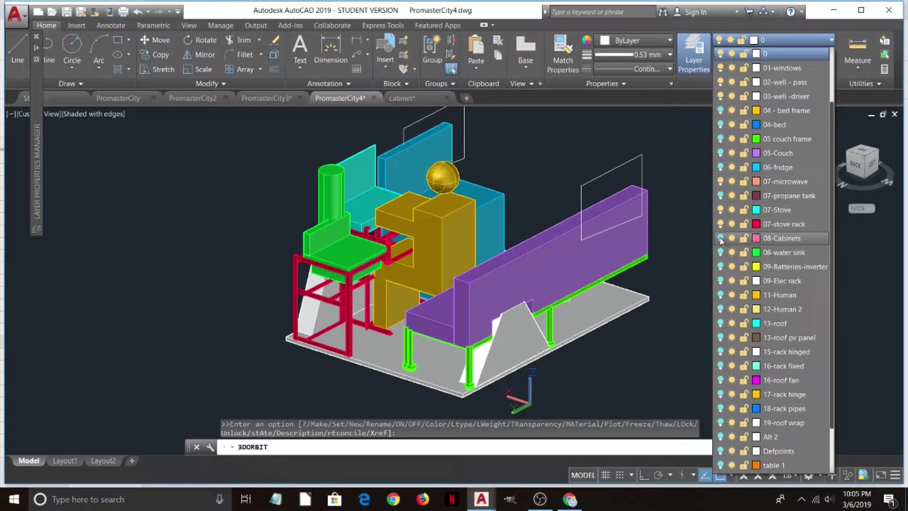
# Turn on the 08-Cabinets and 07-microwave layers, orbiting to show the model's right side.
pyautogui.click(720, 239)
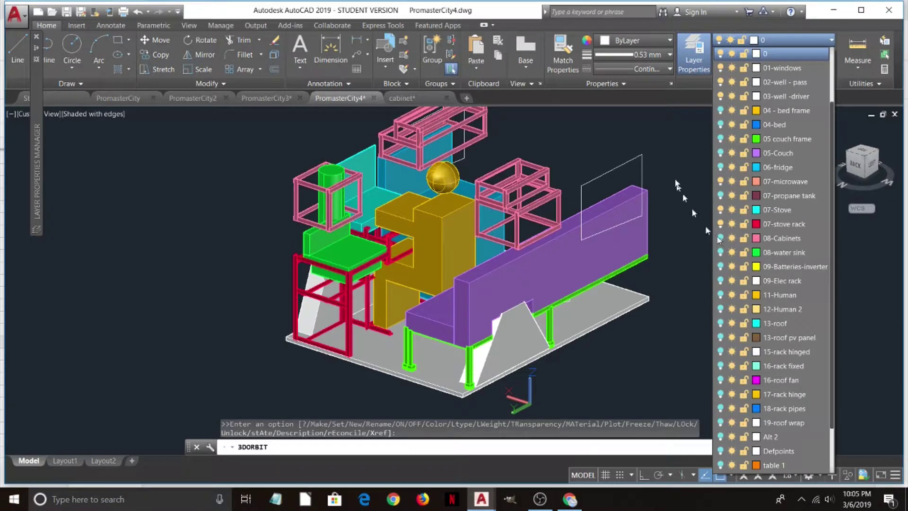
pyautogui.click(693, 198)
pyautogui.keyDown('shift'); pyautogui.moveTo(693, 199); pyautogui.dragTo(626, 175, button='middle'); pyautogui.keyUp('shift')
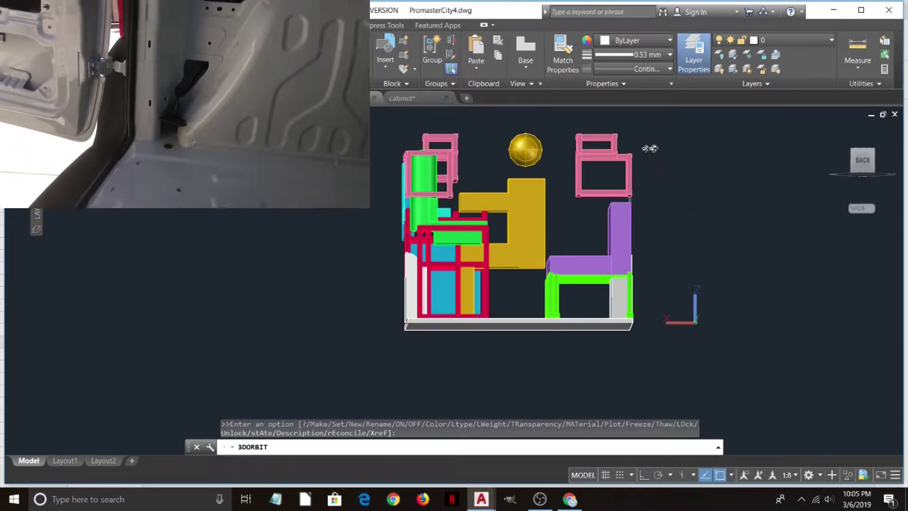
pyautogui.keyDown('shift'); pyautogui.moveTo(714, 157); pyautogui.dragTo(677, 186, button='middle'); pyautogui.keyUp('shift')
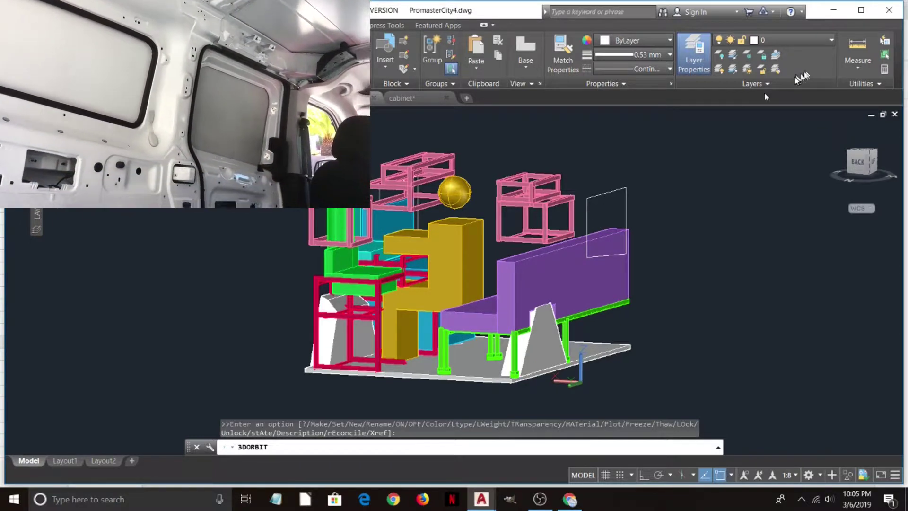
pyautogui.click(794, 41)
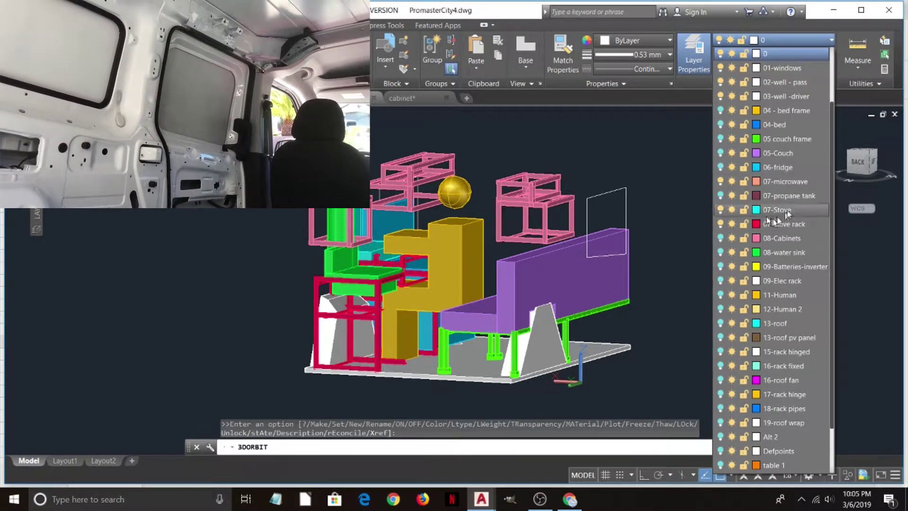
pyautogui.click(720, 182)
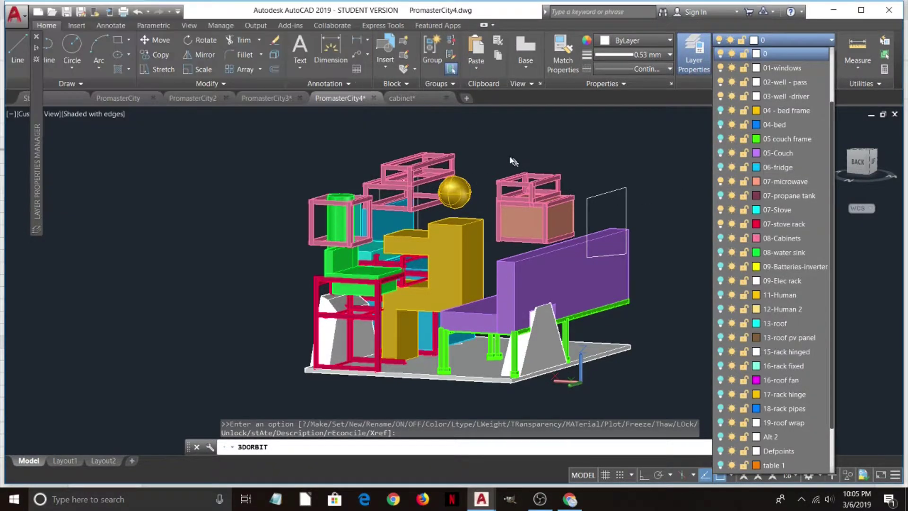
# Orbit and pan the van model through front, back-left and near top-down views to inspect all components.
pyautogui.moveTo(495, 163); pyautogui.dragTo(293, 232)
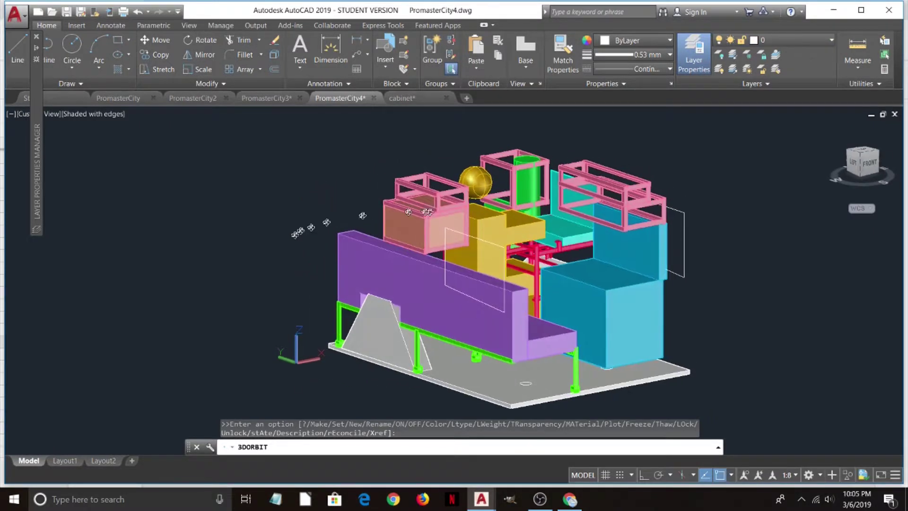
pyautogui.moveTo(713, 190); pyautogui.dragTo(711, 190)
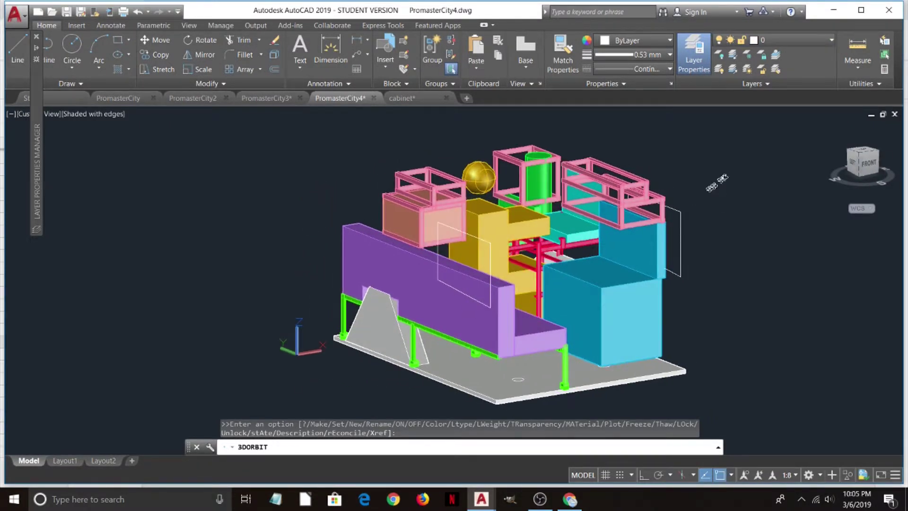
pyautogui.moveTo(716, 182); pyautogui.dragTo(648, 154, button='middle')
pyautogui.moveTo(644, 161)
pyautogui.mouseDown()
pyautogui.moveTo(658, 162)
pyautogui.moveTo(653, 170)
pyautogui.moveTo(667, 158)
pyautogui.moveTo(654, 172)
pyautogui.mouseUp()
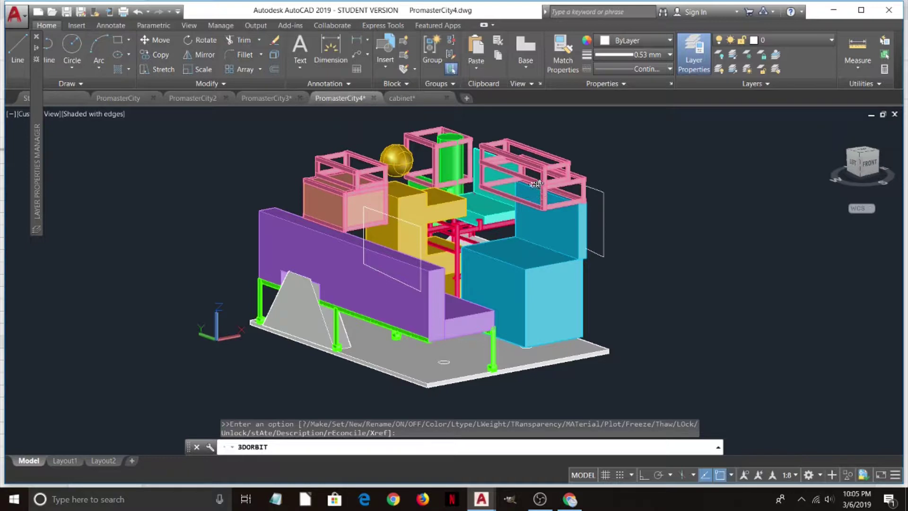
pyautogui.moveTo(621, 159); pyautogui.dragTo(634, 144)
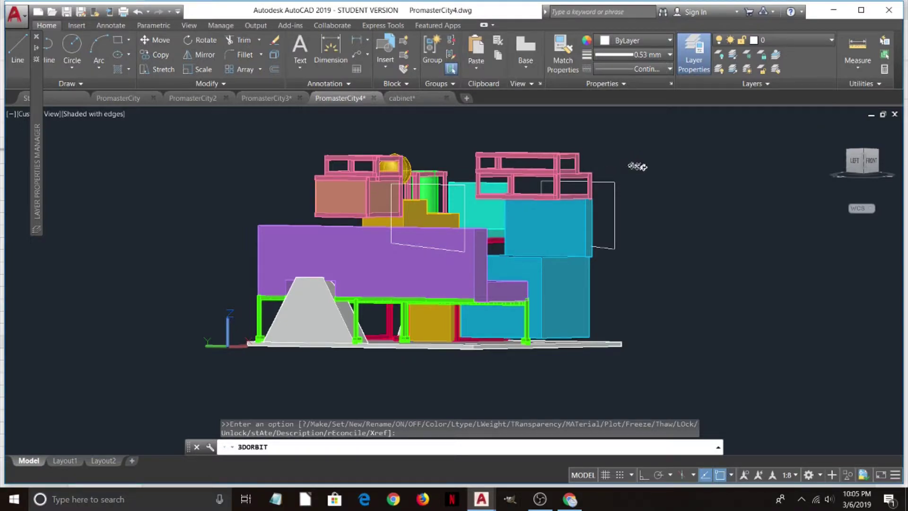
pyautogui.moveTo(637, 166); pyautogui.dragTo(785, 193)
pyautogui.moveTo(734, 202); pyautogui.dragTo(548, 139, button='middle')
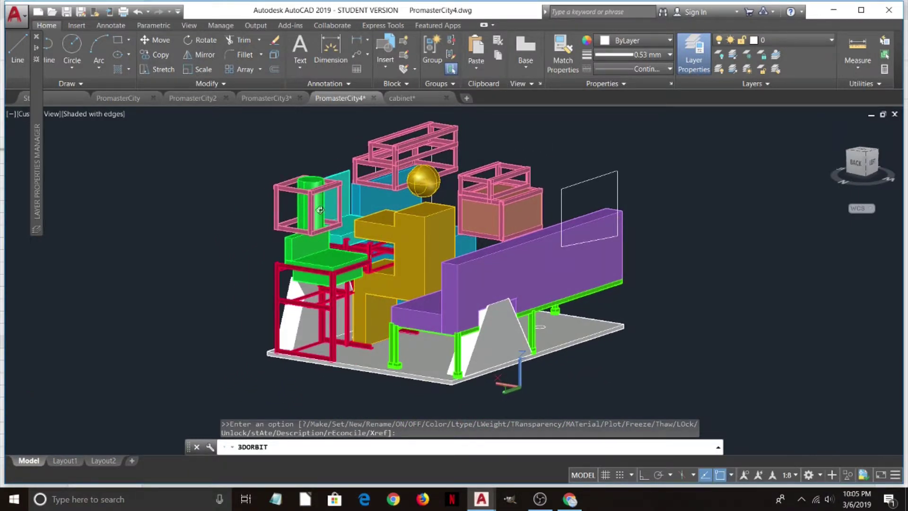
pyautogui.moveTo(320, 210); pyautogui.dragTo(306, 200)
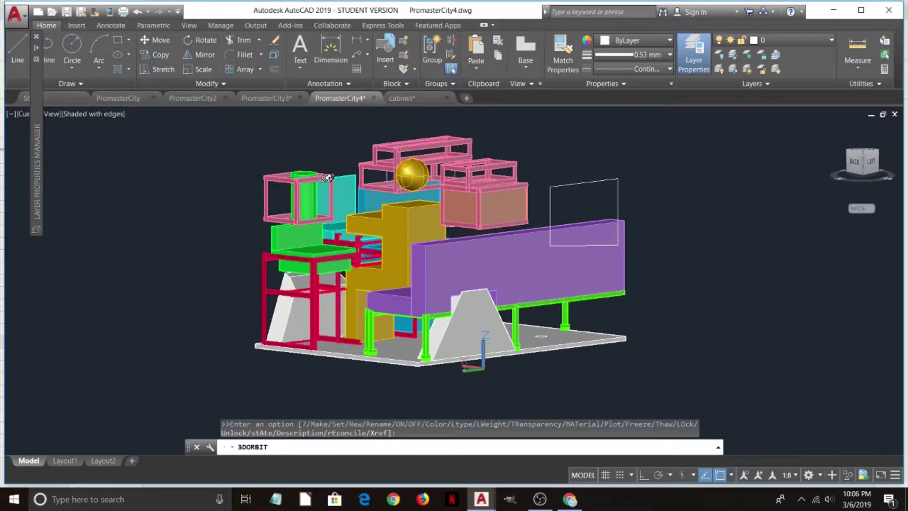
pyautogui.moveTo(301, 217); pyautogui.dragTo(370, 143)
pyautogui.moveTo(367, 154); pyautogui.dragTo(490, 162, button='middle')
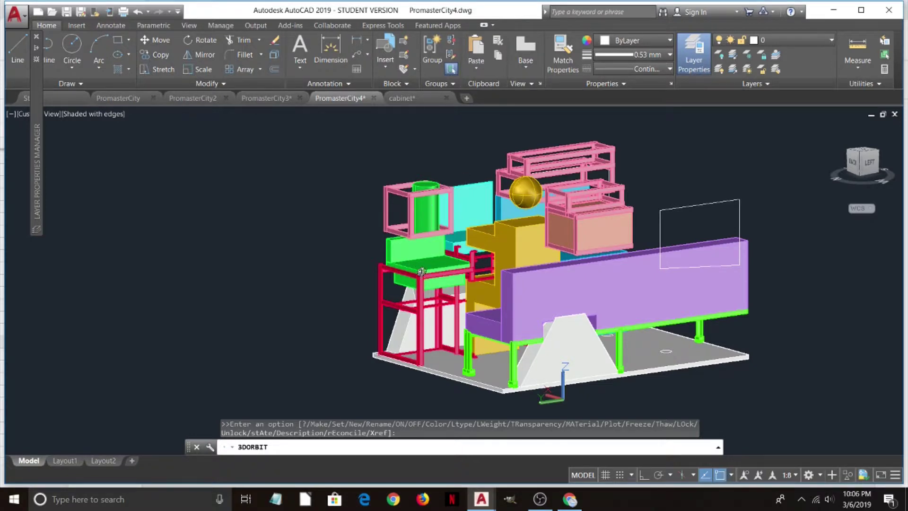
pyautogui.press('alt')
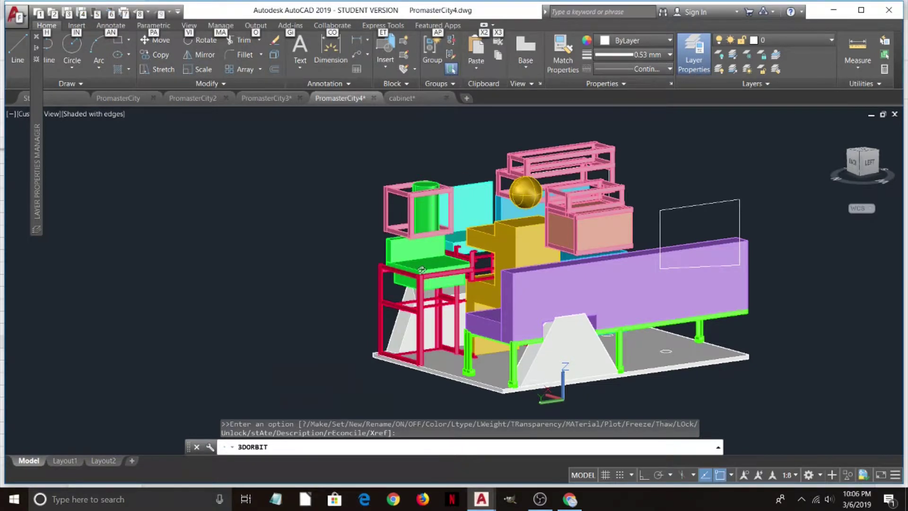
# Scroll through the Regency wall-mounted hand sink specs in Chrome, then show the Travel Berkey filter page.
pyautogui.hotkey('alt', 'Tab')
pyautogui.scroll(-3, 466, 272)
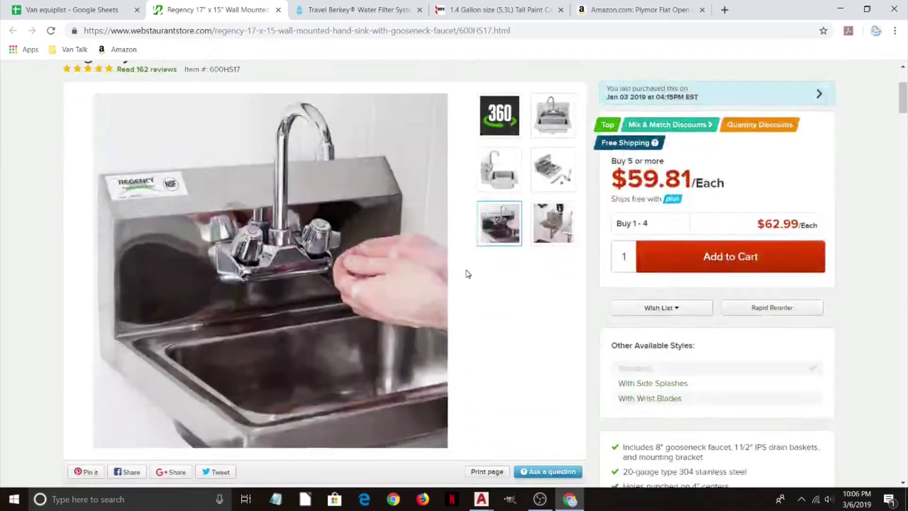
pyautogui.scroll(-12, 467, 273)
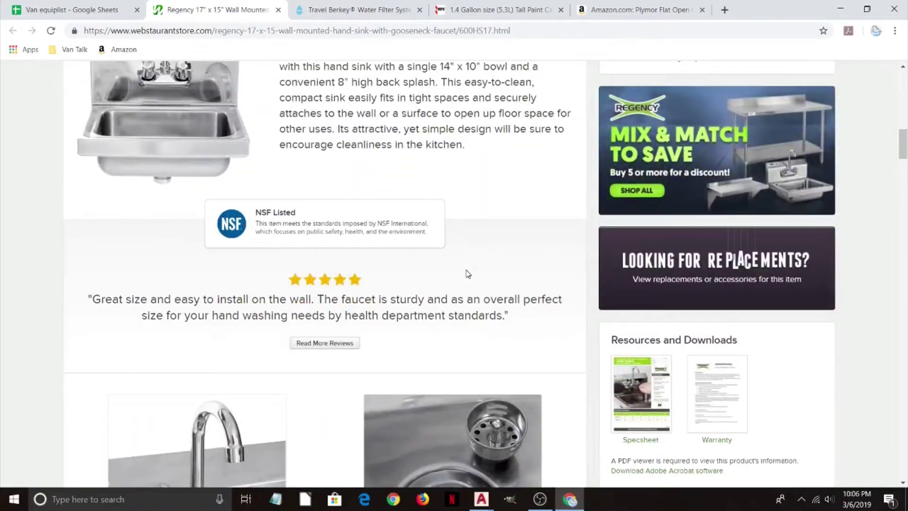
pyautogui.scroll(4, 467, 273)
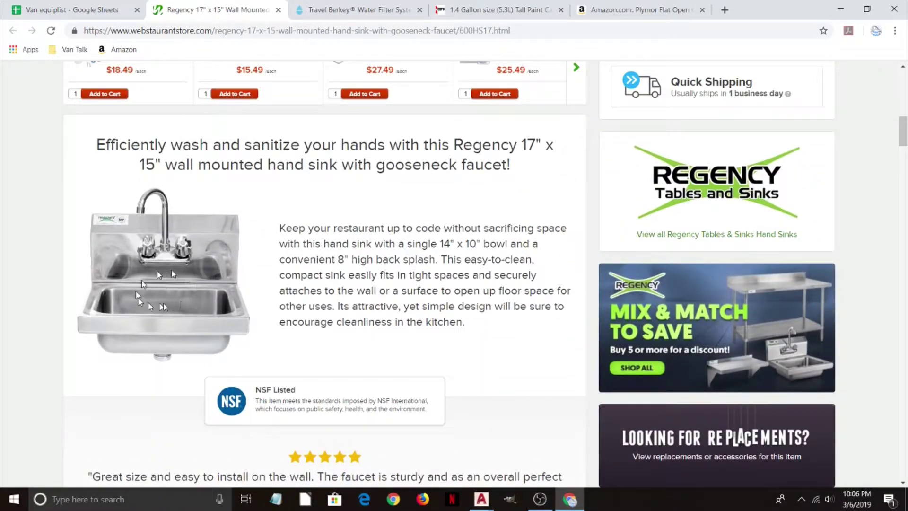
pyautogui.scroll(-10, 390, 310)
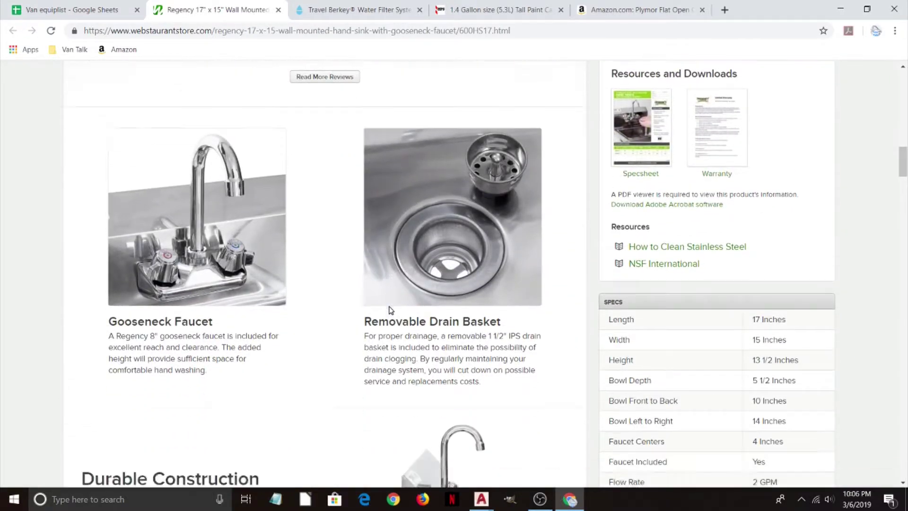
pyautogui.scroll(-8, 391, 310)
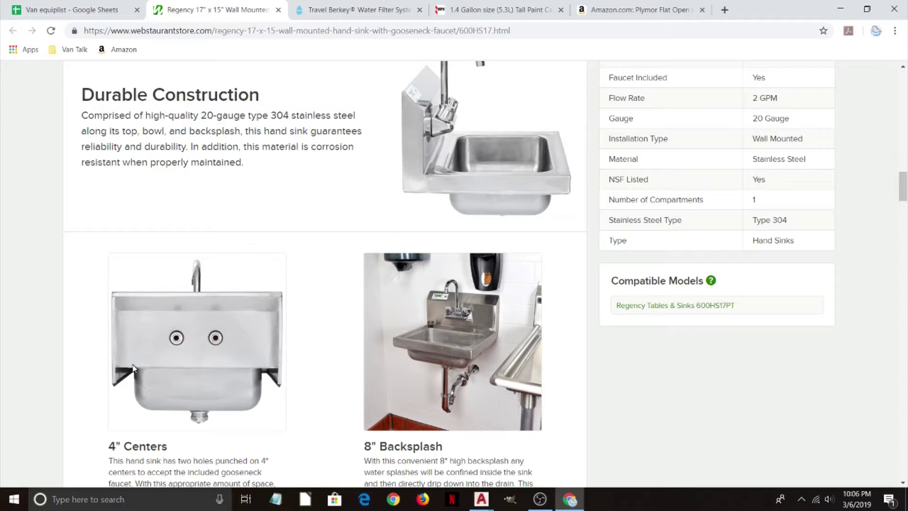
pyautogui.click(343, 11)
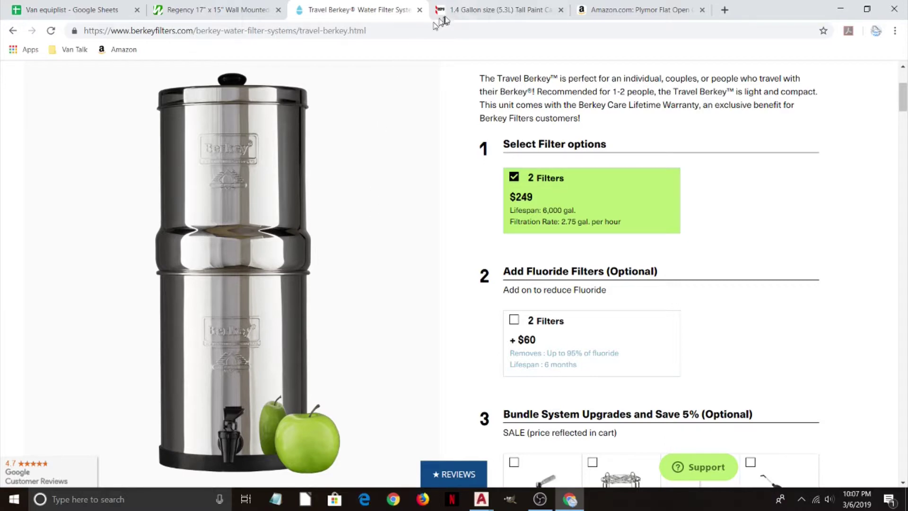
# Show the 1.4 gallon tall paint can with lid product page.
pyautogui.click(472, 14)
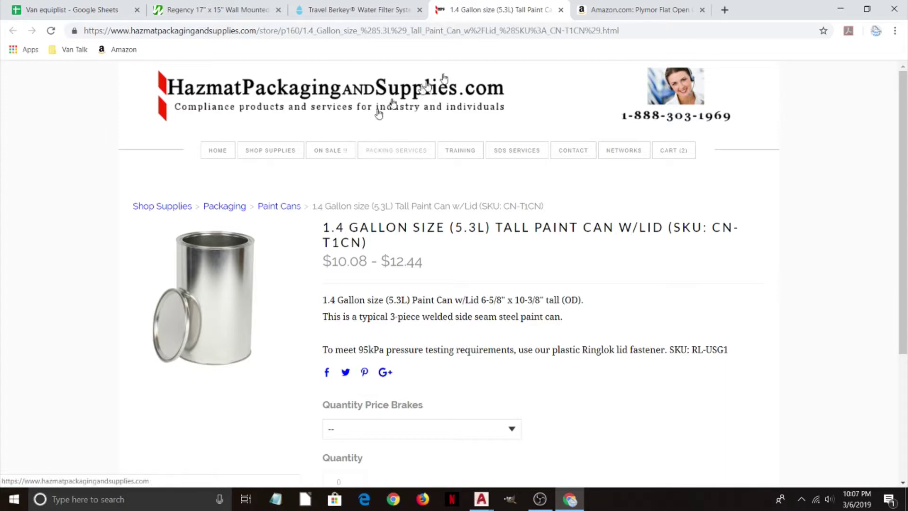
# Review the Plymor 15" x 18" poly bag listing, highlighting 'specifications for food contact', then return to AutoCAD.
pyautogui.click(607, 14)
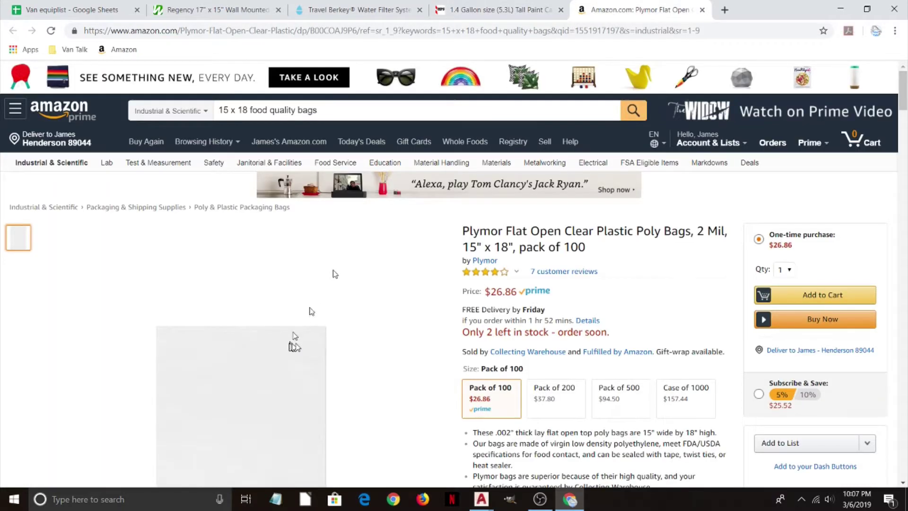
pyautogui.scroll(-1, 360, 333)
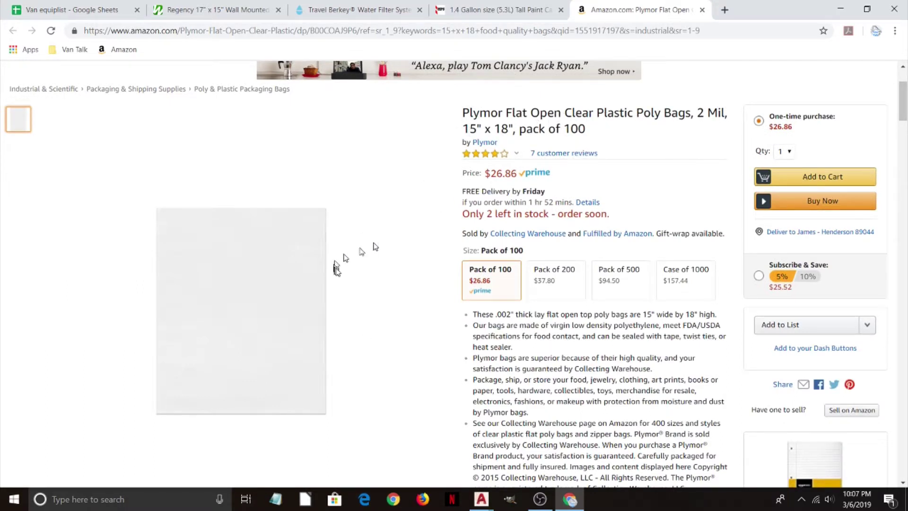
pyautogui.scroll(-2, 502, 362)
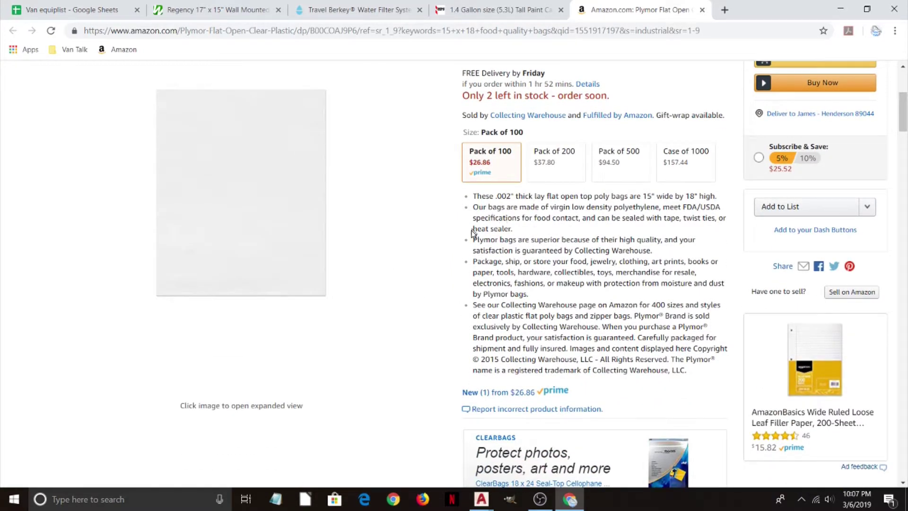
pyautogui.moveTo(474, 217); pyautogui.dragTo(581, 218)
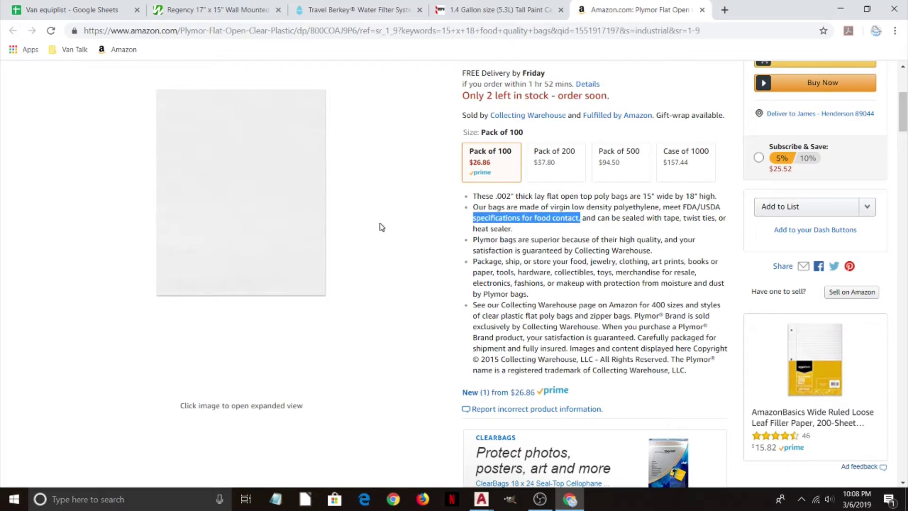
pyautogui.scroll(2, 381, 226)
pyautogui.scroll(1, 381, 226)
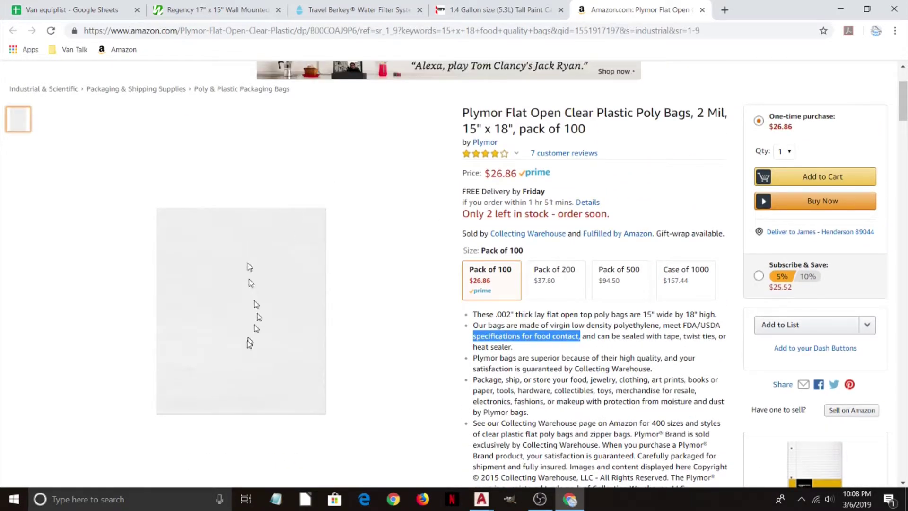
pyautogui.scroll(-1, 305, 336)
pyautogui.scroll(3, 304, 336)
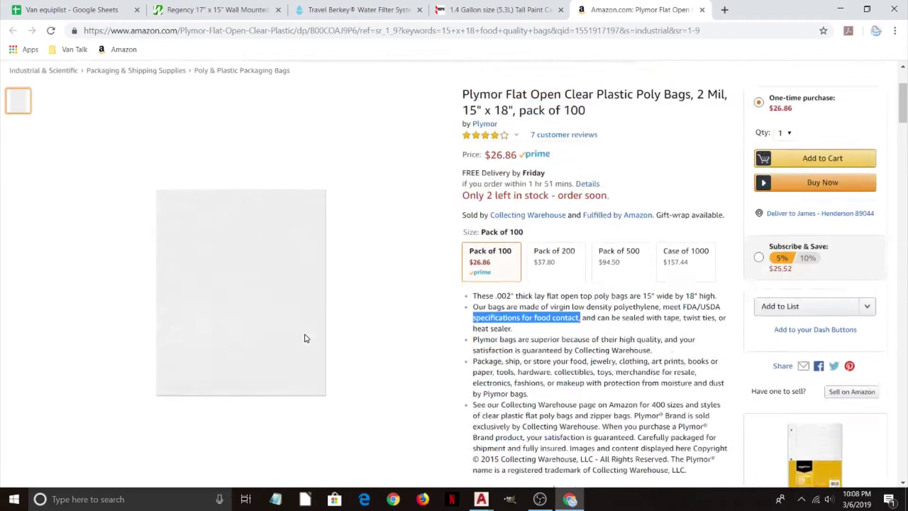
pyautogui.scroll(-3, 320, 266)
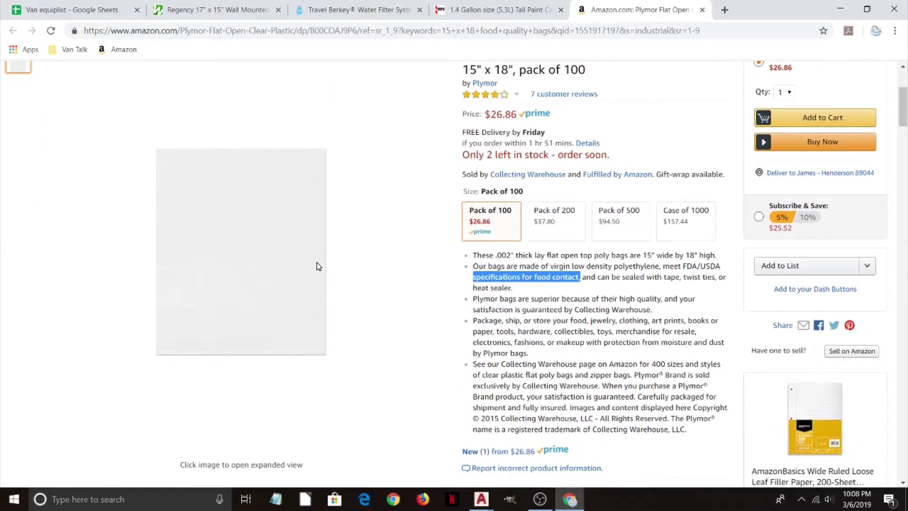
pyautogui.hotkey('alt', 'Tab')
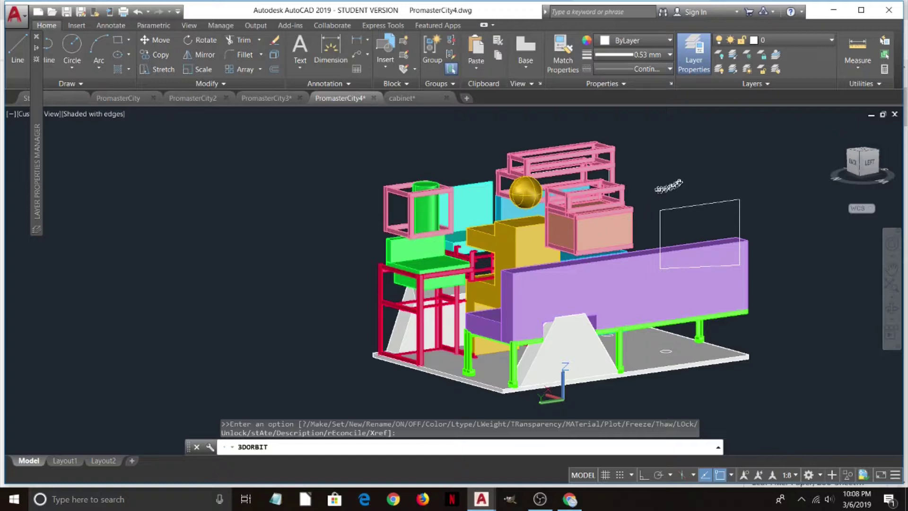
# Pan the model and turn on the 09-Batteries-inverter and 09-Elec rack layers.
pyautogui.scroll(-2, 664, 181)
pyautogui.moveTo(709, 174); pyautogui.dragTo(515, 217, button='middle')
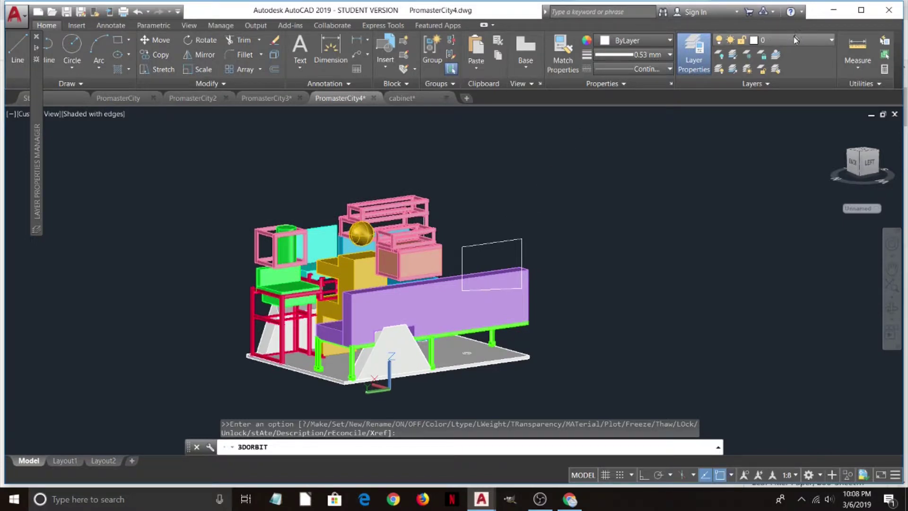
pyautogui.click(750, 39)
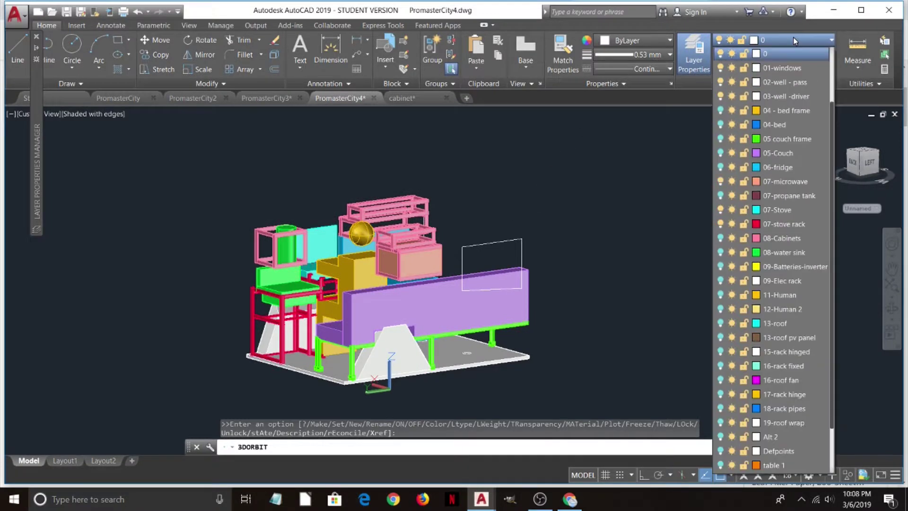
pyautogui.click(720, 267)
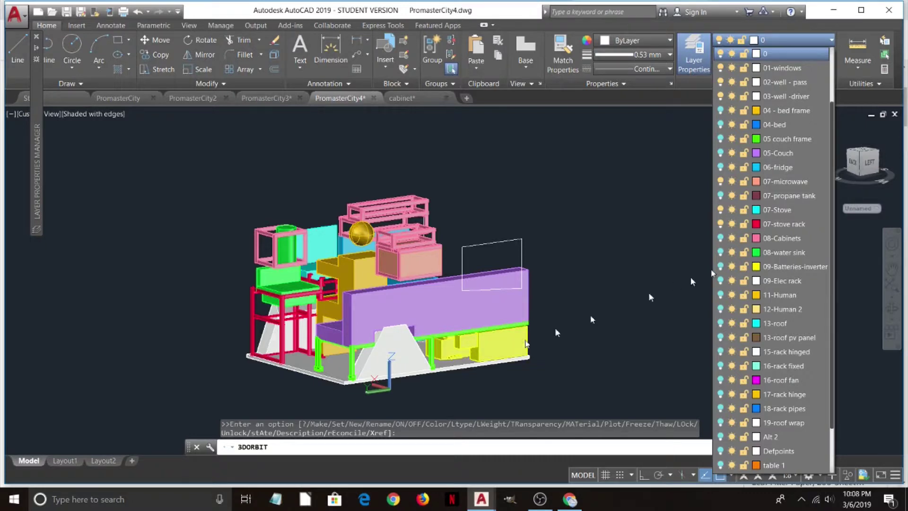
pyautogui.scroll(5, 489, 339)
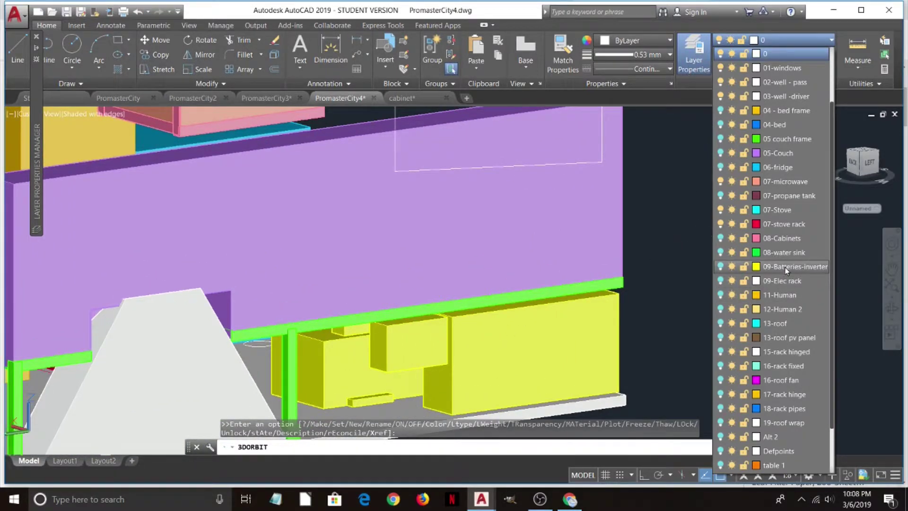
pyautogui.click(720, 281)
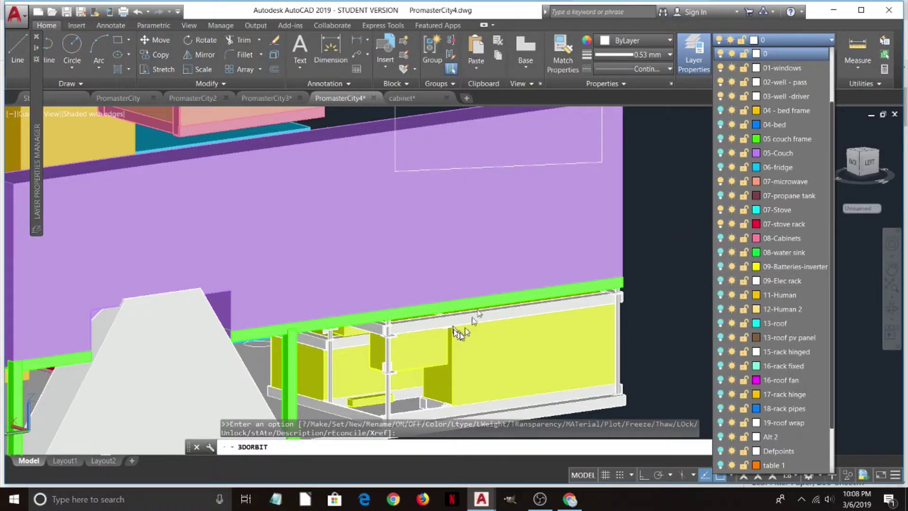
# Turn off the 05-Couch layer by picking the purple couch, exposing the green couch frame.
pyautogui.click(694, 184)
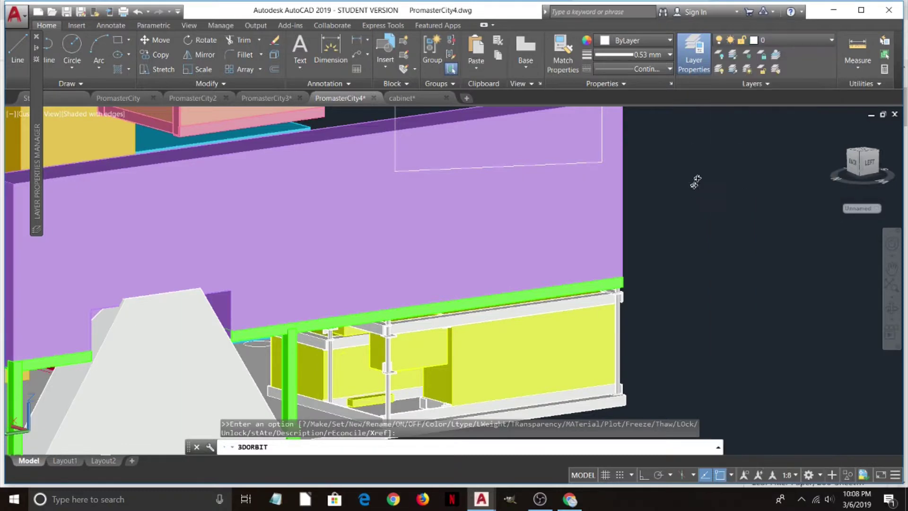
pyautogui.click(719, 54)
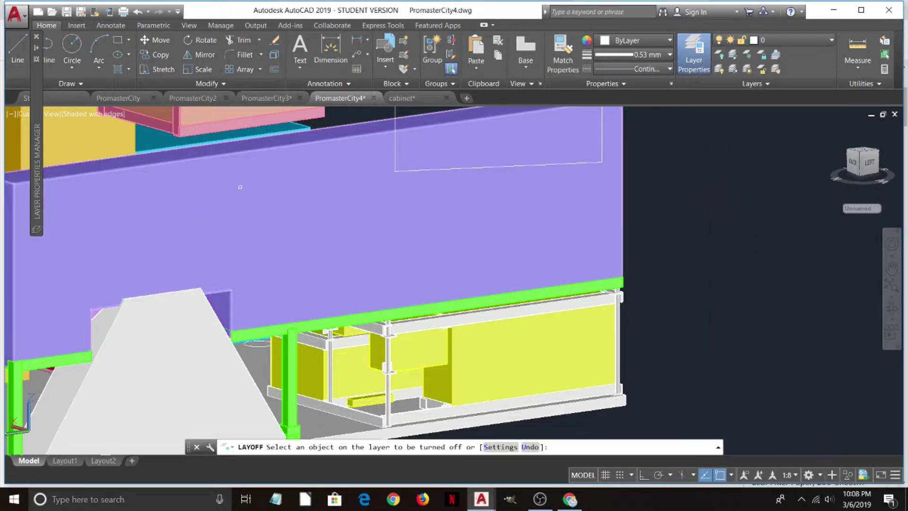
pyautogui.click(240, 186)
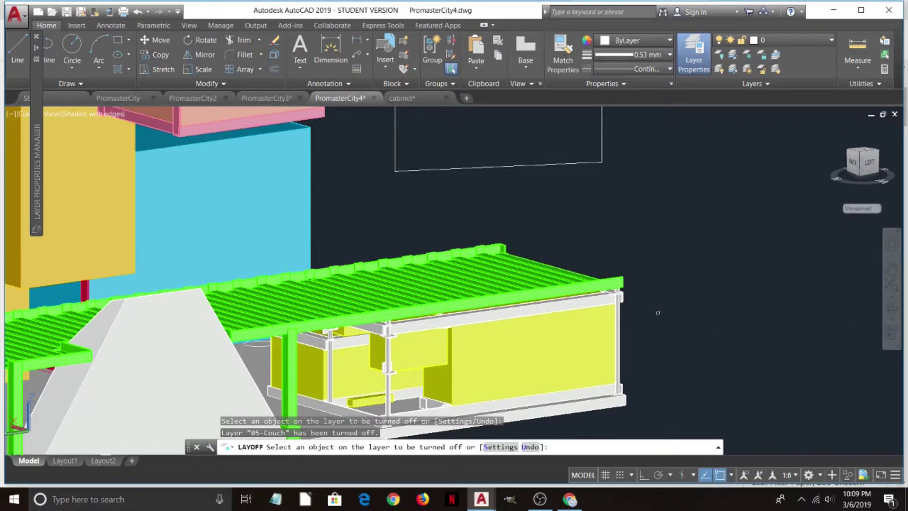
pyautogui.scroll(-5, 662, 311)
pyautogui.scroll(2, 672, 313)
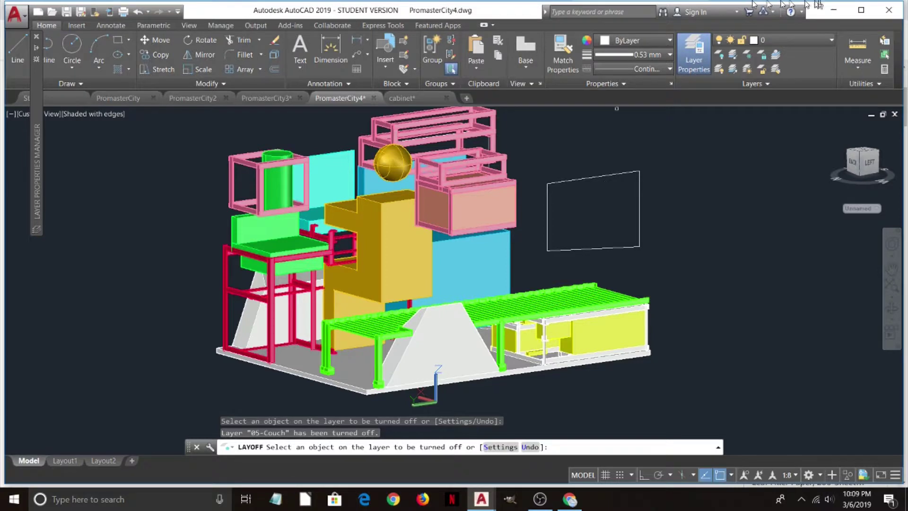
# Turn off the 02-well - pass layer from the Layers dropdown.
pyautogui.click(824, 38)
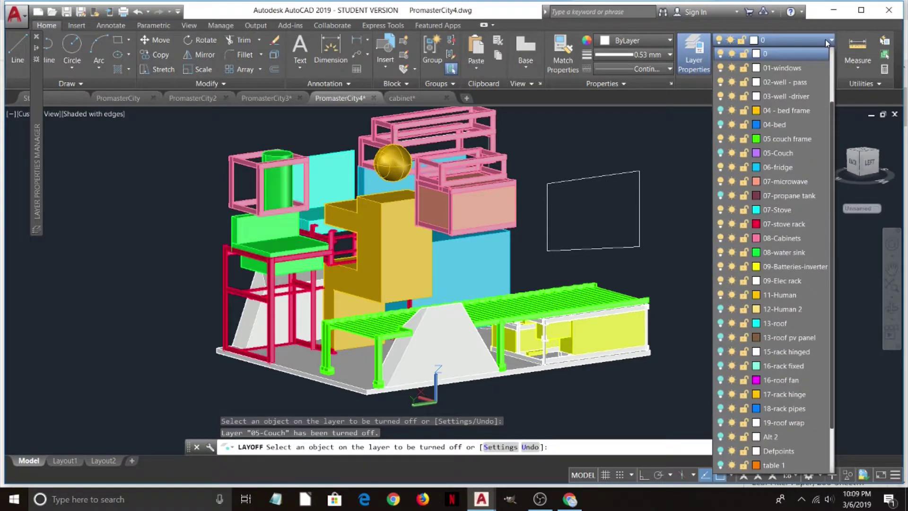
pyautogui.click(720, 82)
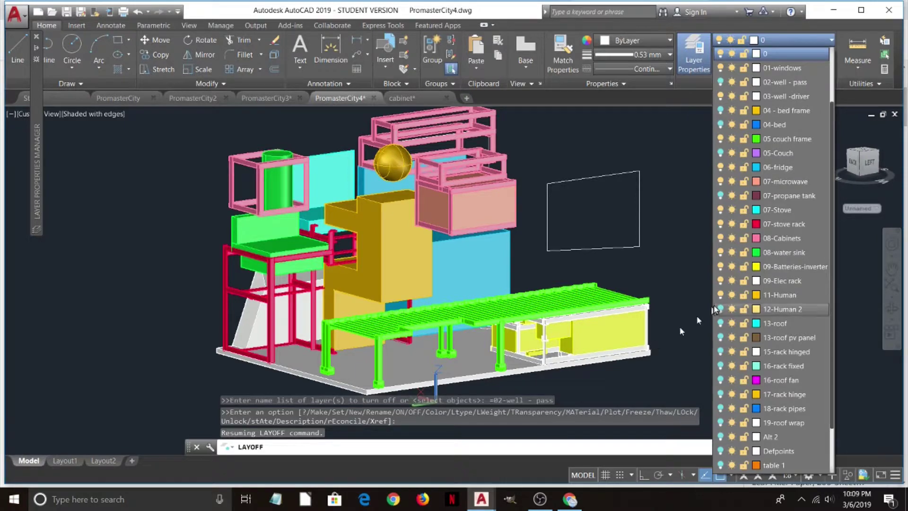
pyautogui.click(683, 302)
# Pan and zoom to inspect the couch frame's legs and footings, then end LAYOFF.
pyautogui.moveTo(581, 392); pyautogui.dragTo(583, 331, button='middle')
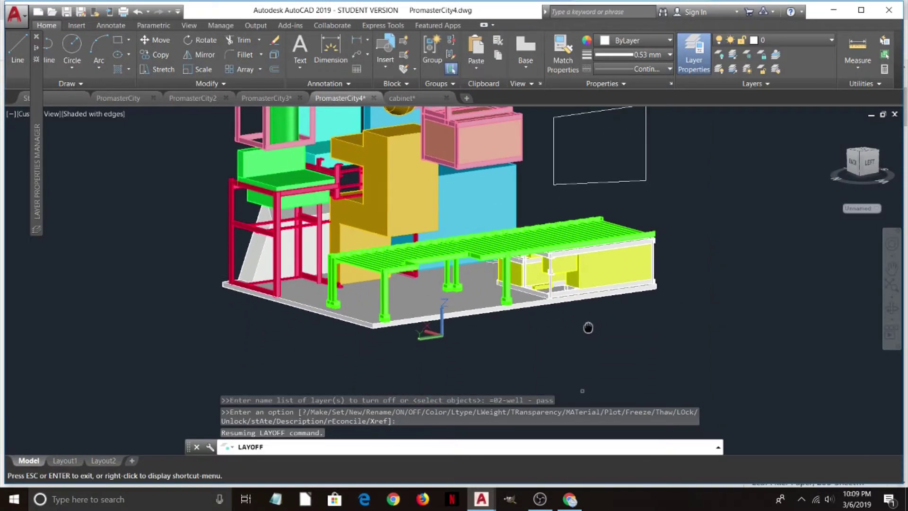
pyautogui.scroll(1, 371, 280)
pyautogui.scroll(5, 372, 281)
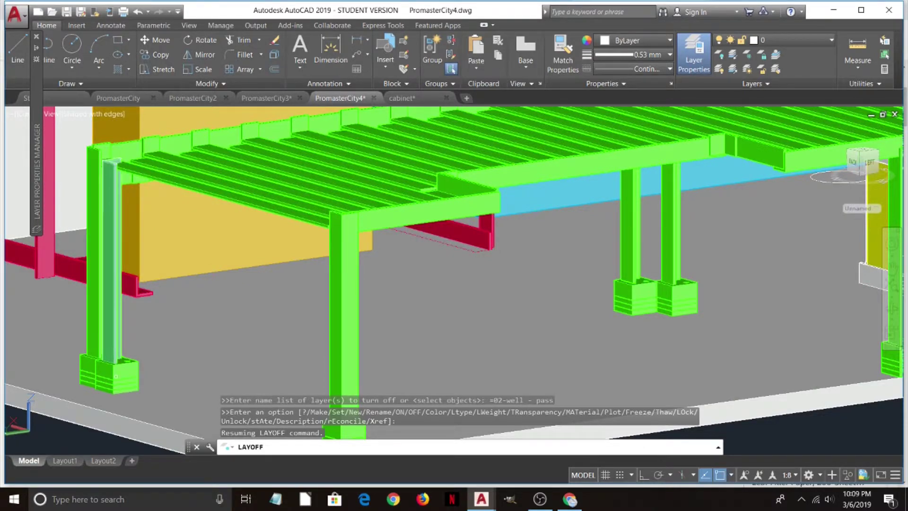
pyautogui.scroll(-3, 304, 342)
pyautogui.scroll(-3, 304, 343)
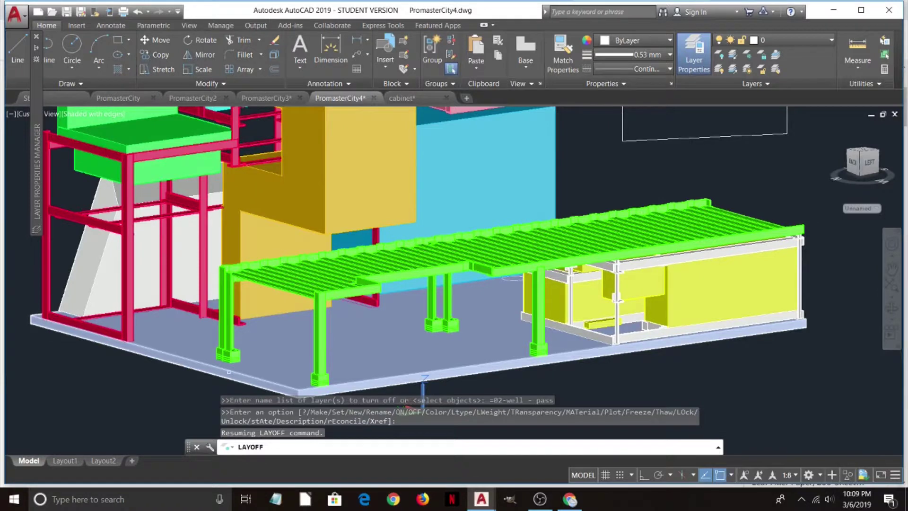
pyautogui.scroll(5, 231, 359)
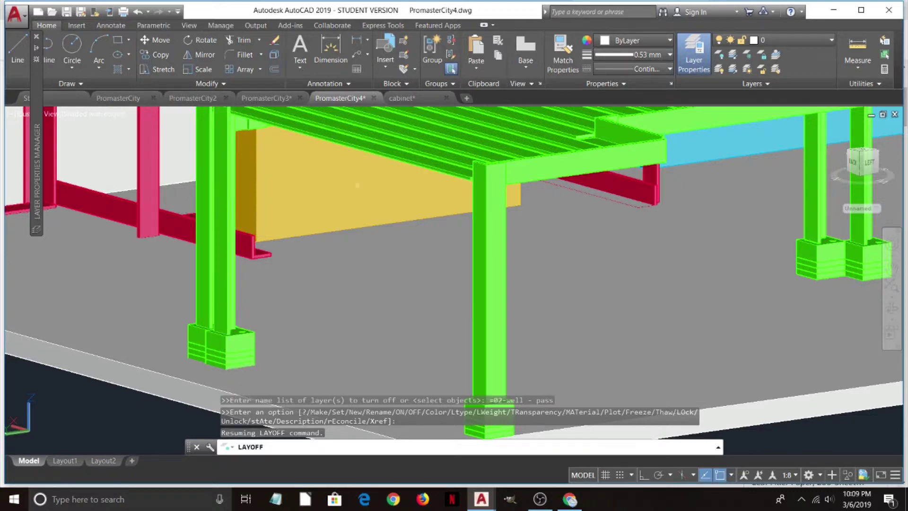
pyautogui.scroll(-5, 360, 315)
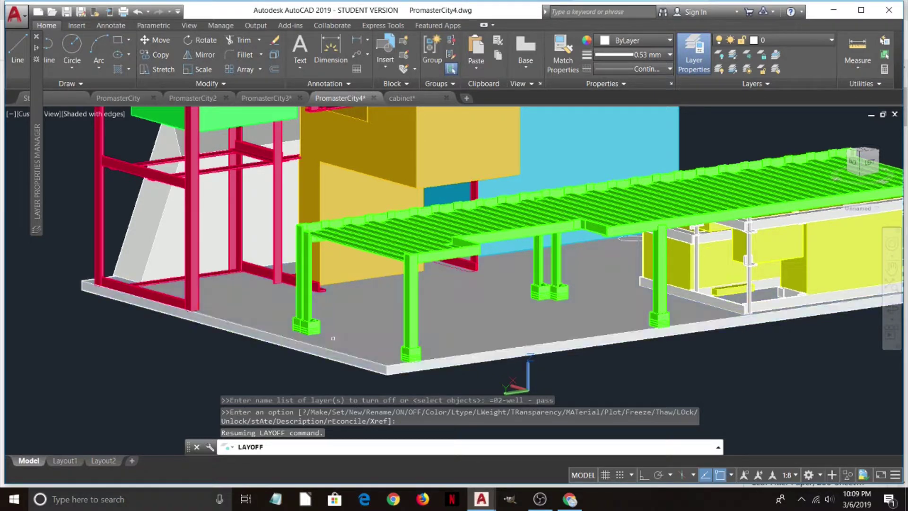
pyautogui.scroll(2, 321, 326)
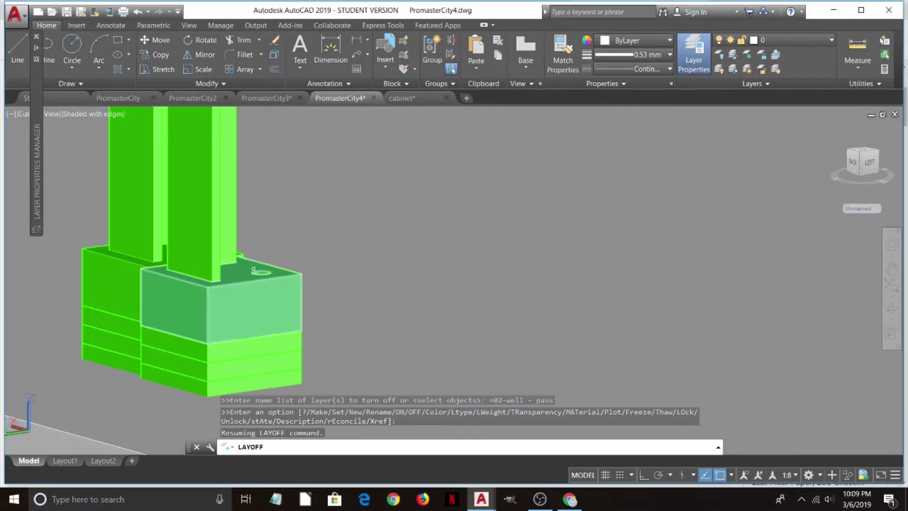
pyautogui.scroll(-5, 285, 267)
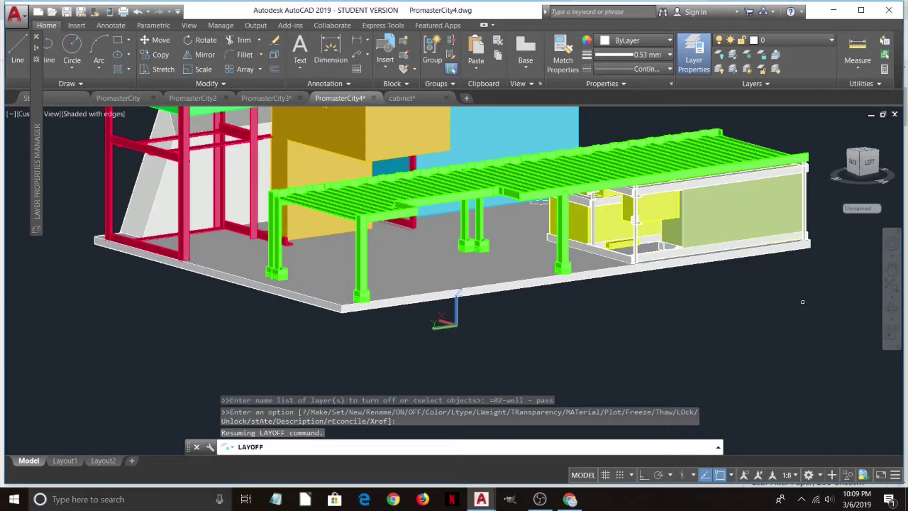
pyautogui.press('Escape')
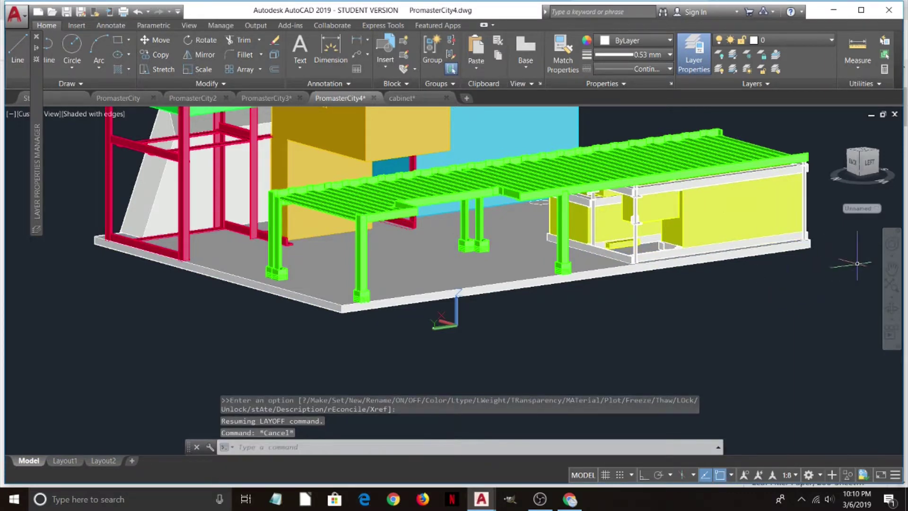
# Orbit and zoom to a low frontal view into the battery rack beneath the couch frame.
pyautogui.click(891, 308)
pyautogui.moveTo(837, 264); pyautogui.dragTo(647, 246)
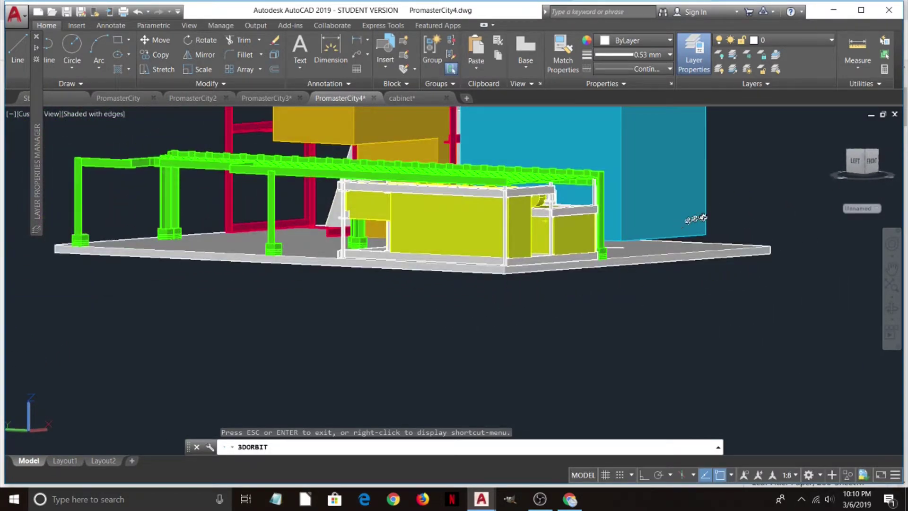
pyautogui.moveTo(695, 219); pyautogui.dragTo(456, 284)
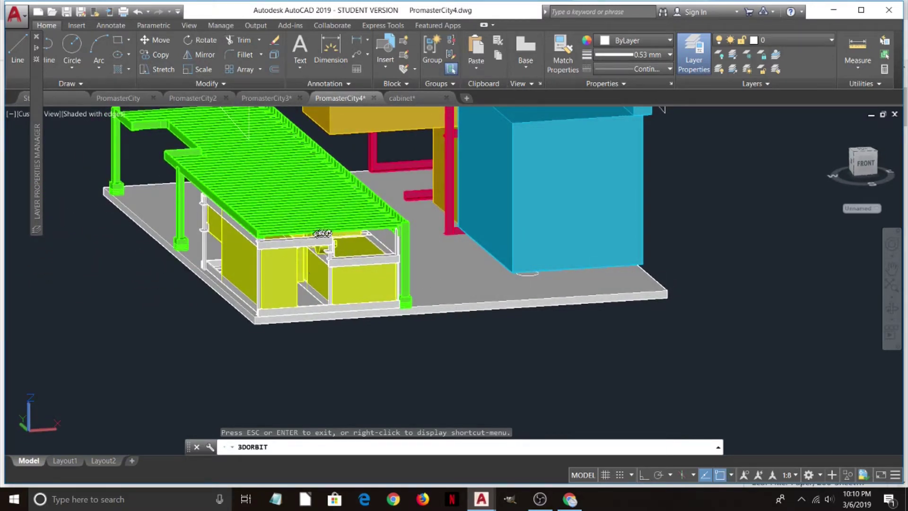
pyautogui.moveTo(325, 259)
pyautogui.mouseDown()
pyautogui.moveTo(314, 264)
pyautogui.moveTo(312, 254)
pyautogui.mouseUp()
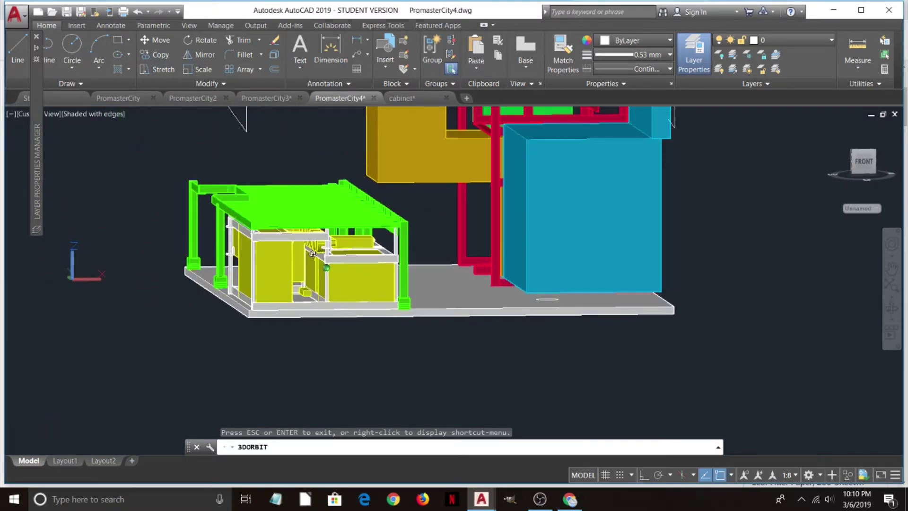
pyautogui.scroll(2, 175, 179)
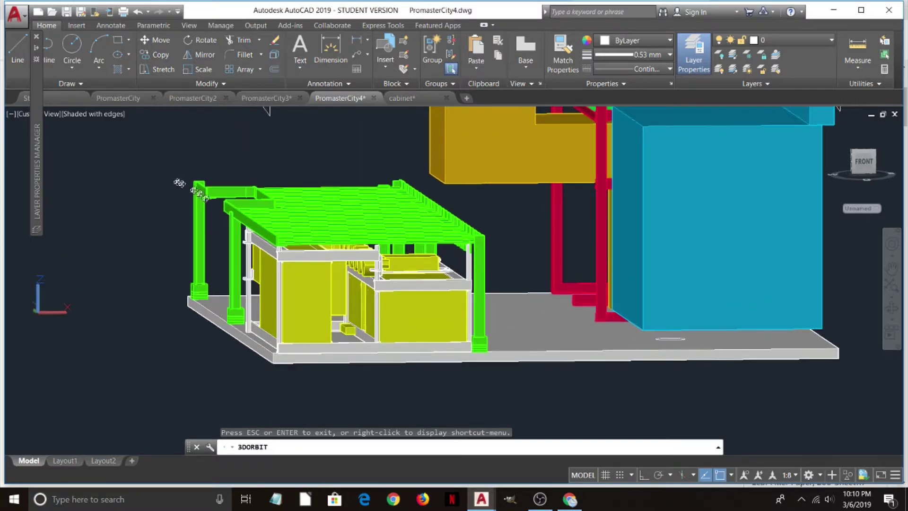
pyautogui.scroll(3, 276, 280)
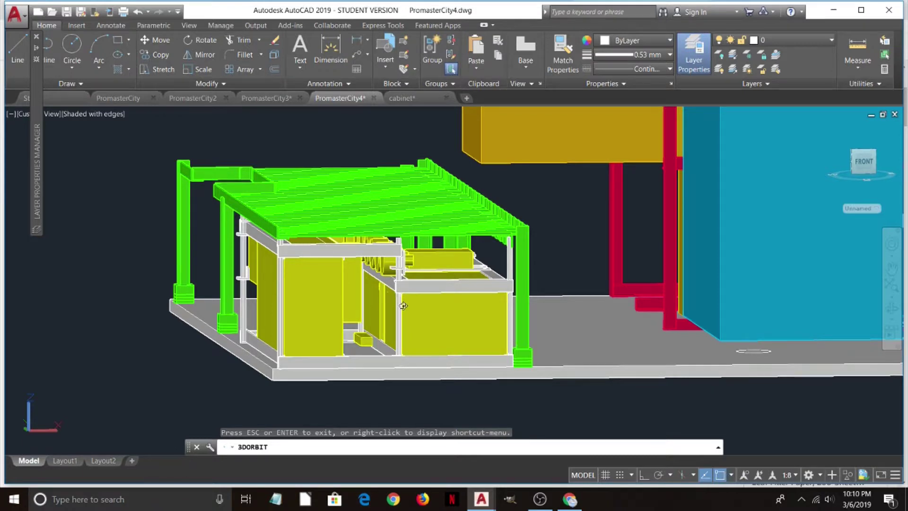
pyautogui.moveTo(403, 305)
pyautogui.mouseDown()
pyautogui.moveTo(395, 304)
pyautogui.moveTo(415, 317)
pyautogui.mouseUp()
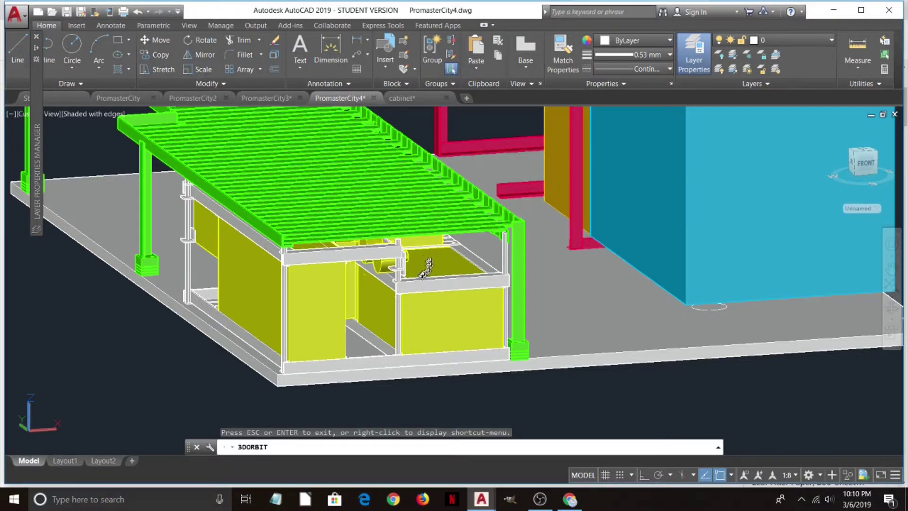
# Orbit, pan and zoom around the couch frame, canopy slats and cabinets, then zoom out to the blue box and red frame.
pyautogui.scroll(1, 421, 275)
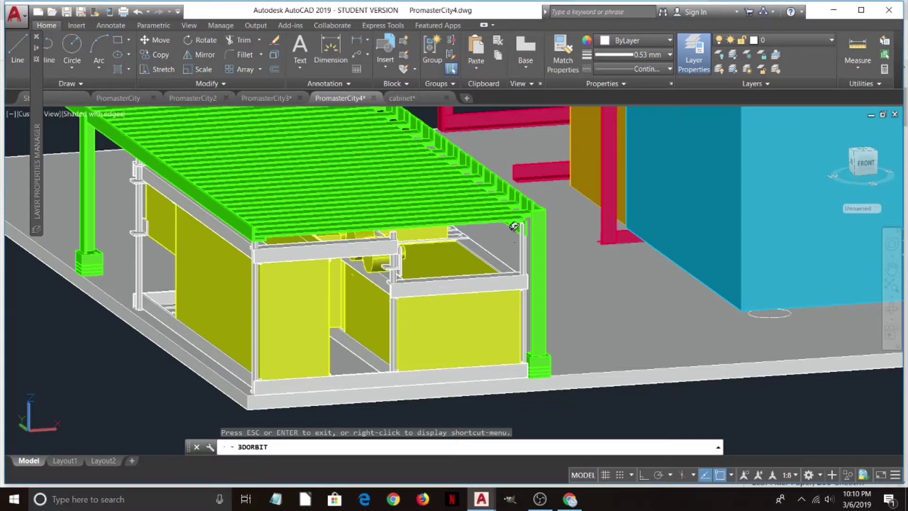
pyautogui.moveTo(490, 332); pyautogui.dragTo(409, 312)
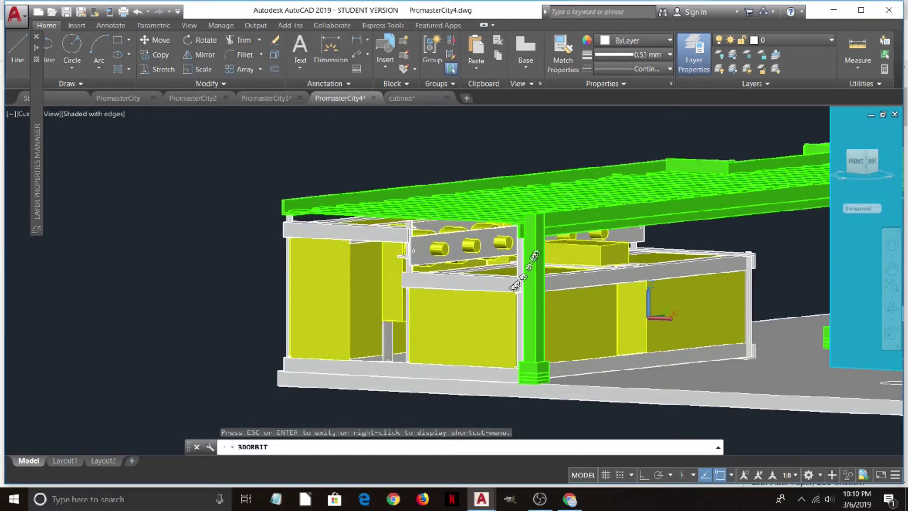
pyautogui.moveTo(520, 237); pyautogui.dragTo(572, 239)
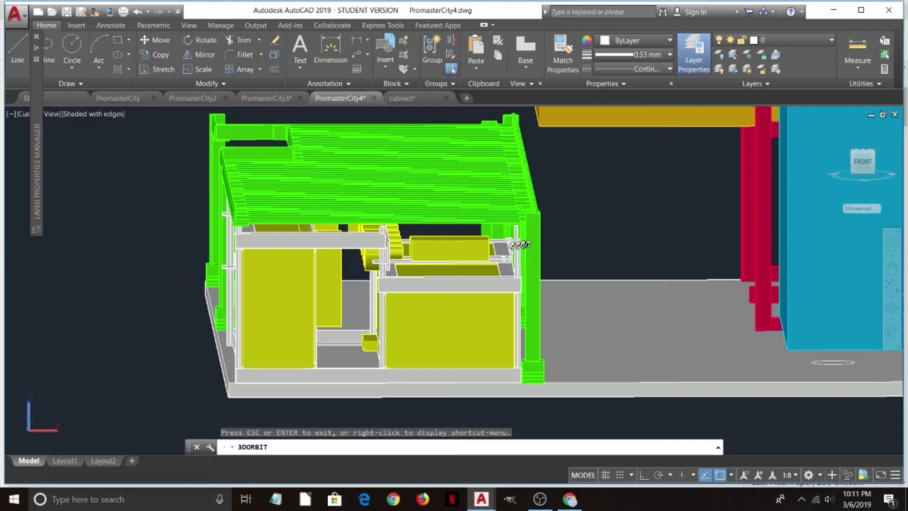
pyautogui.moveTo(517, 245); pyautogui.dragTo(466, 255)
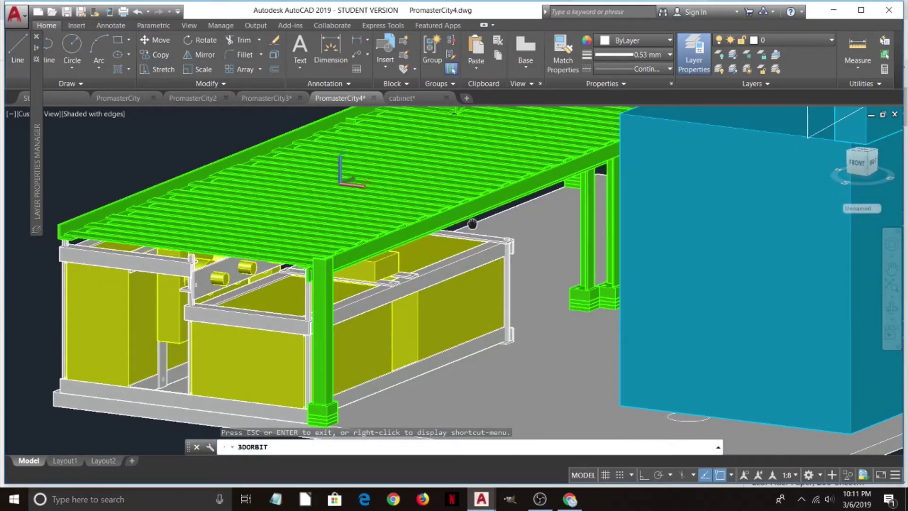
pyautogui.moveTo(472, 223); pyautogui.dragTo(506, 176, button='middle')
pyautogui.moveTo(445, 199); pyautogui.dragTo(429, 210)
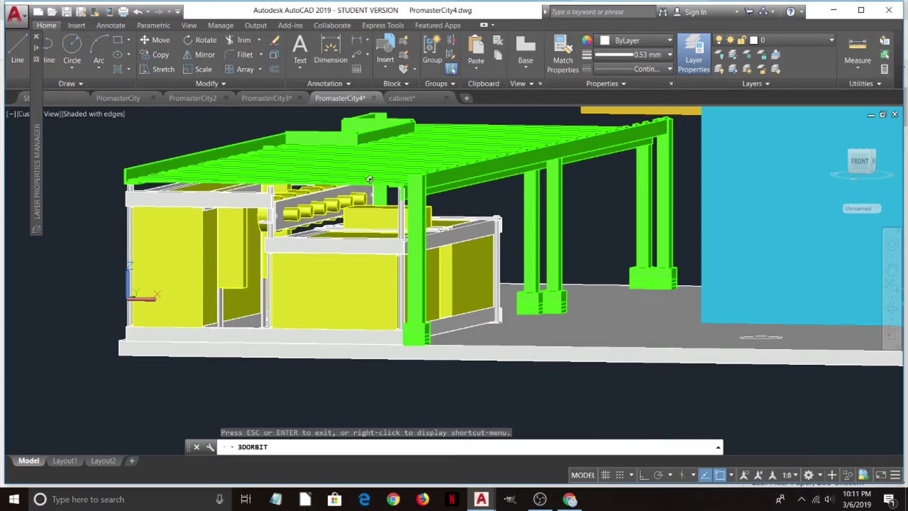
pyautogui.scroll(-3, 369, 179)
pyautogui.moveTo(361, 196); pyautogui.dragTo(358, 192)
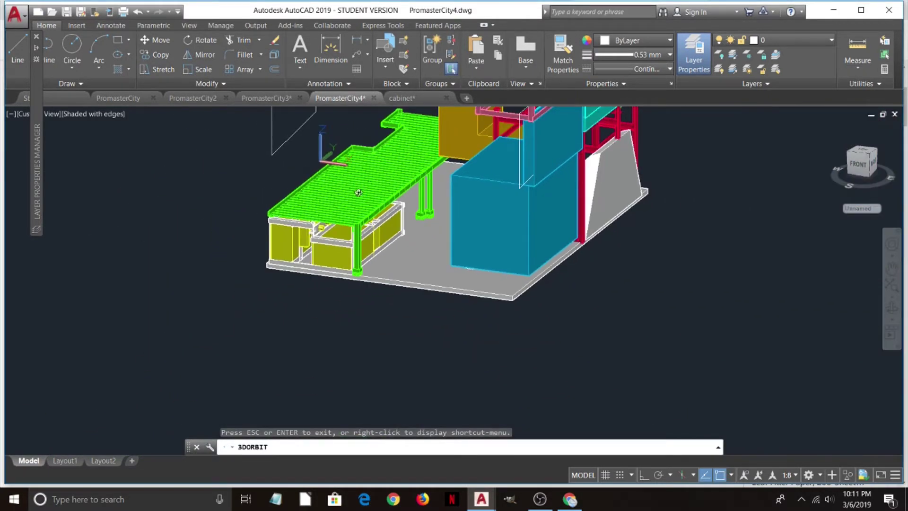
# Zoom out and pan until the whole van interior, pink frames and yellow sphere included, is centred.
pyautogui.moveTo(425, 182); pyautogui.dragTo(386, 291, button='middle')
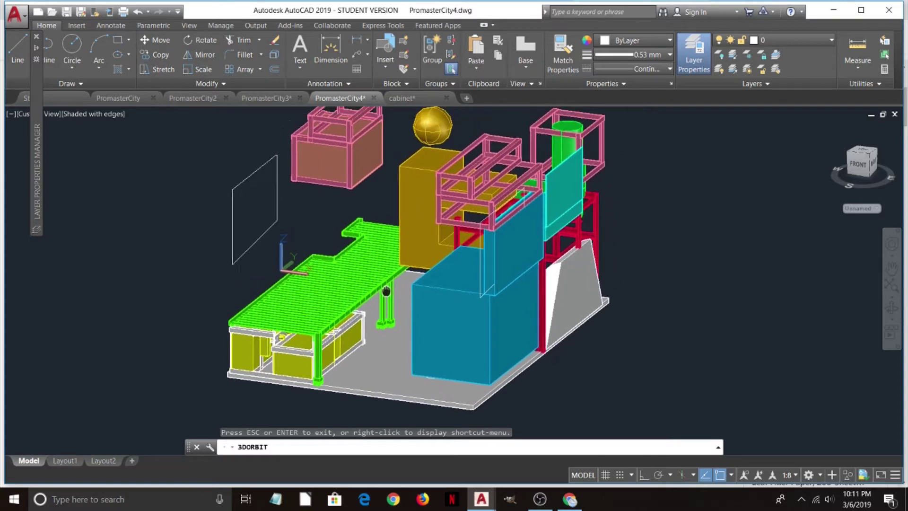
pyautogui.scroll(-2, 386, 289)
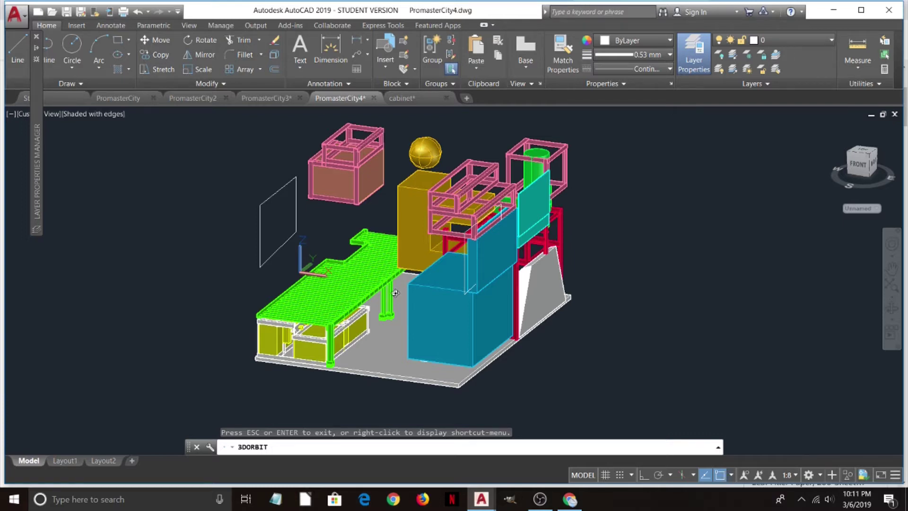
pyautogui.moveTo(397, 290)
pyautogui.mouseDown()
pyautogui.moveTo(448, 275)
pyautogui.moveTo(387, 286)
pyautogui.moveTo(395, 289)
pyautogui.mouseUp()
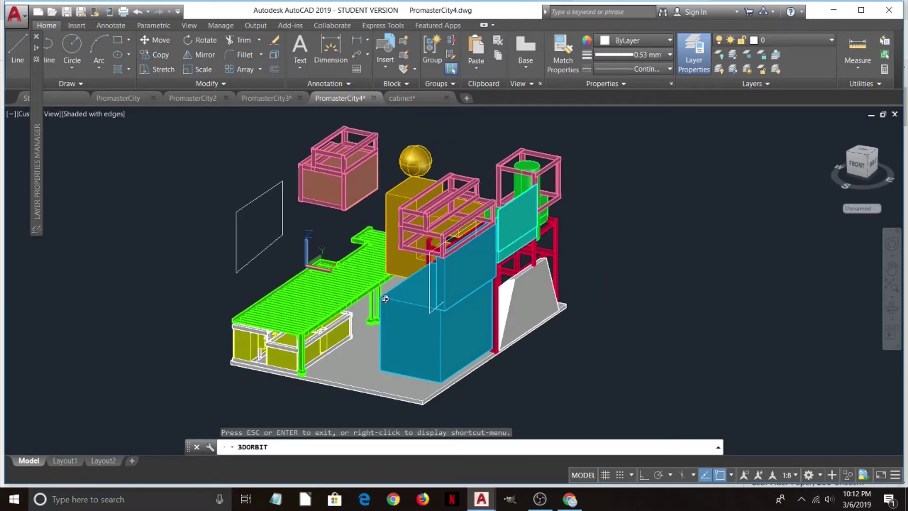
pyautogui.scroll(-4, 468, 275)
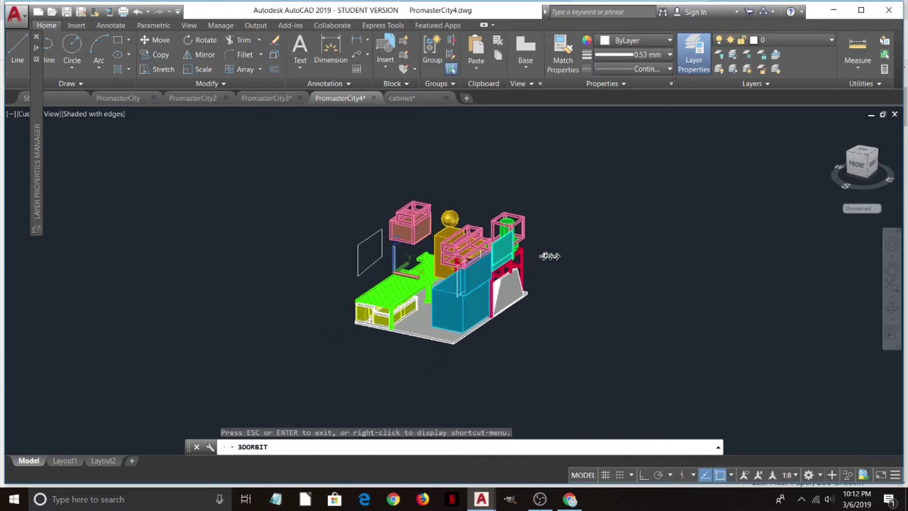
pyautogui.moveTo(546, 254); pyautogui.dragTo(547, 254)
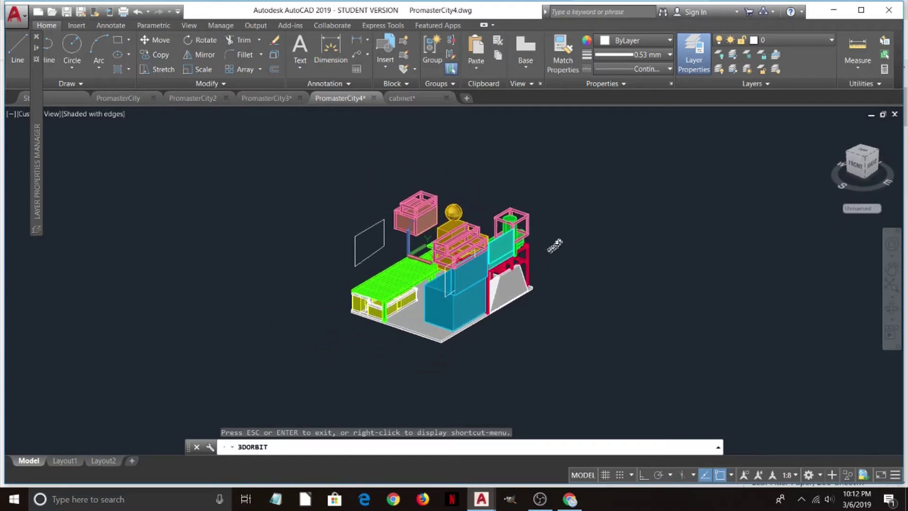
pyautogui.moveTo(551, 243); pyautogui.dragTo(468, 286, button='middle')
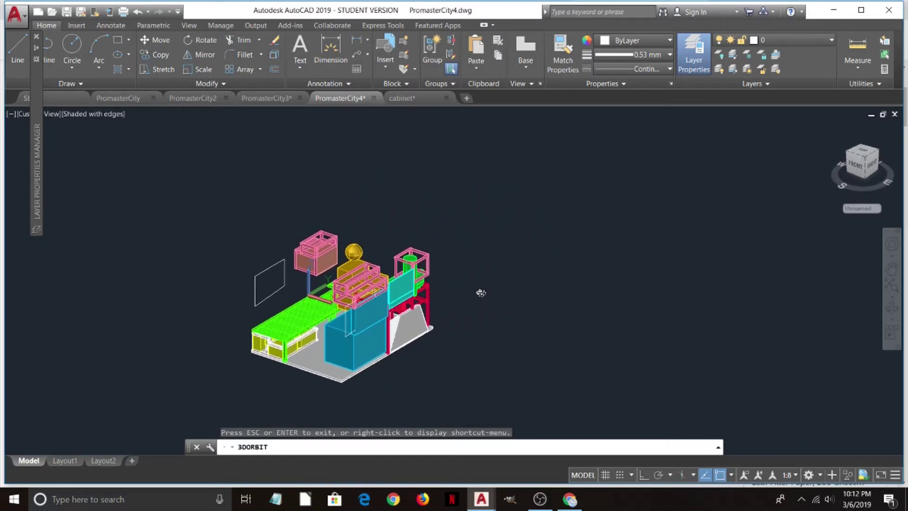
pyautogui.scroll(2, 480, 292)
pyautogui.moveTo(428, 296); pyautogui.dragTo(480, 297, button='middle')
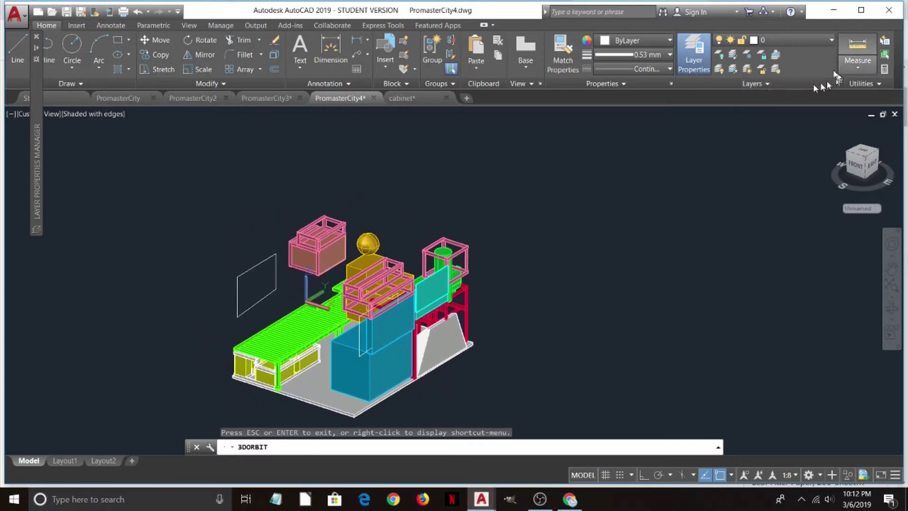
# Switch on the 11-Human and 12-Human 2 figure layers while keeping 13-roof hidden.
pyautogui.click(795, 41)
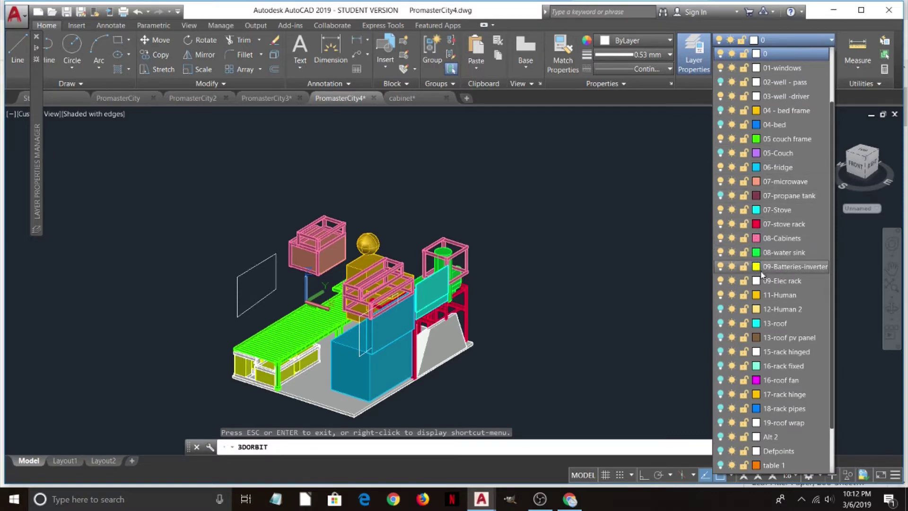
pyautogui.click(720, 323)
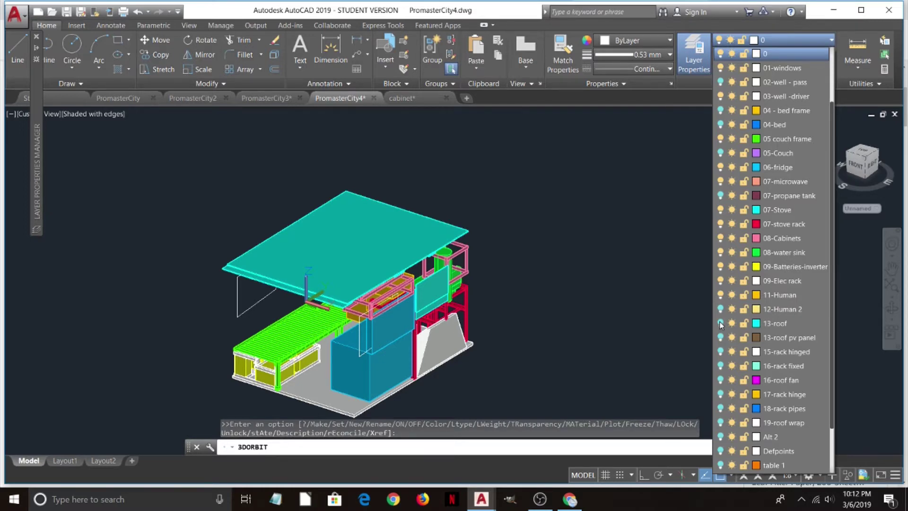
pyautogui.click(720, 324)
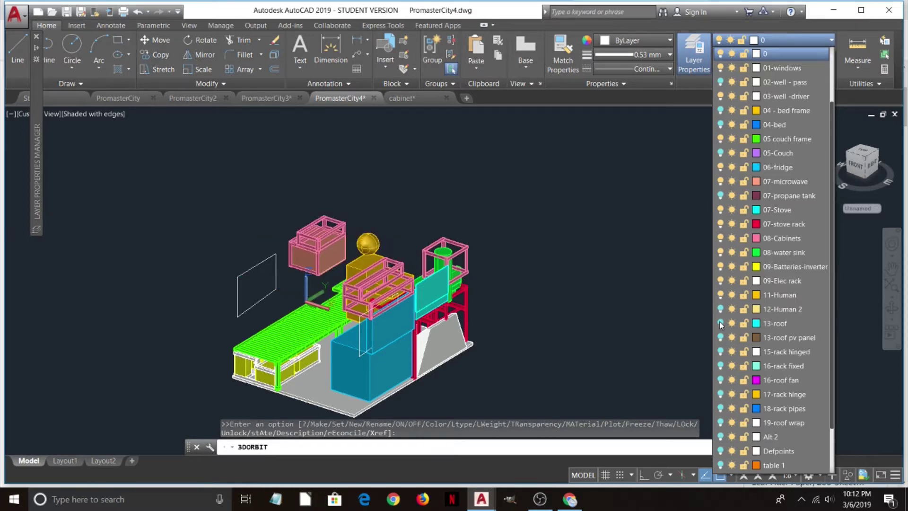
pyautogui.click(720, 295)
pyautogui.click(721, 309)
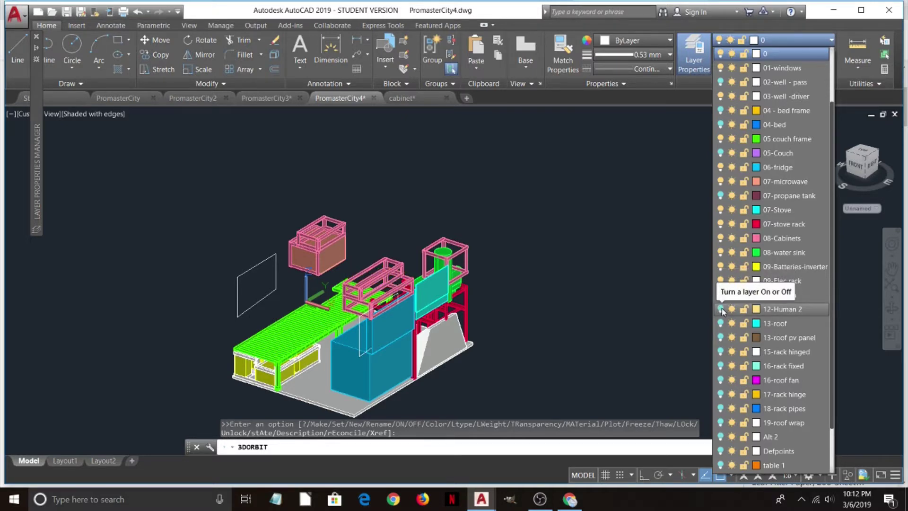
pyautogui.click(720, 310)
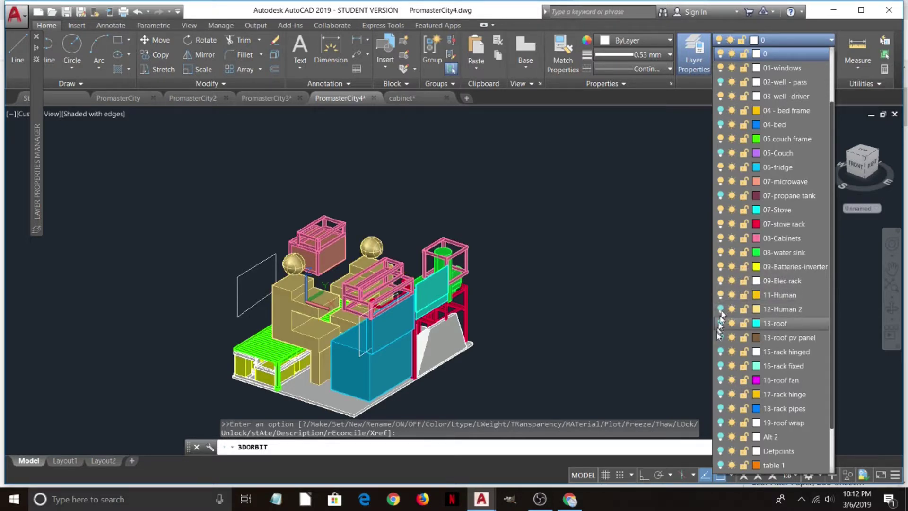
# Hide the table pole layer and show the table 2 orange table piece.
pyautogui.scroll(-2, 728, 451)
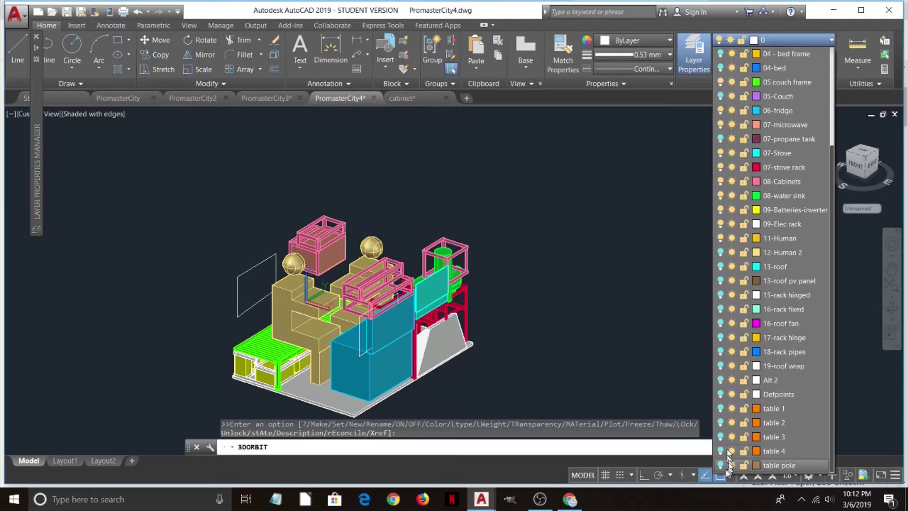
pyautogui.click(720, 465)
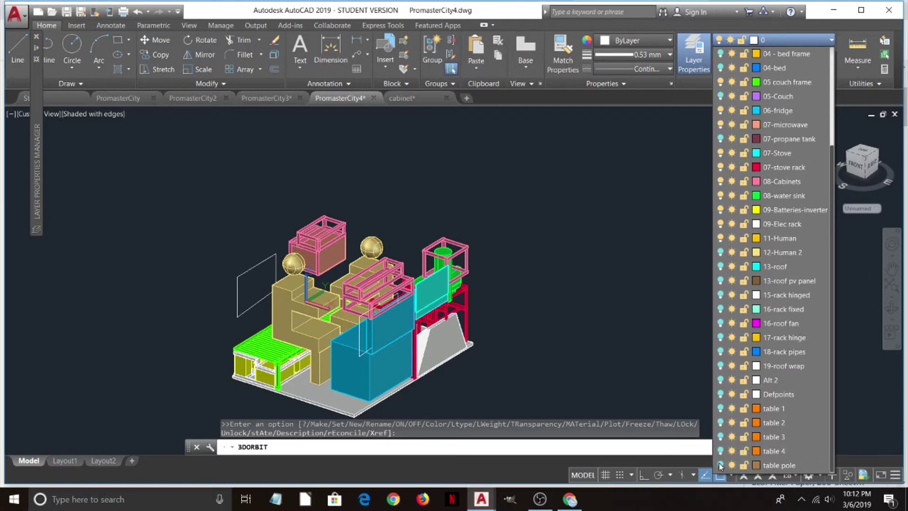
pyautogui.click(720, 422)
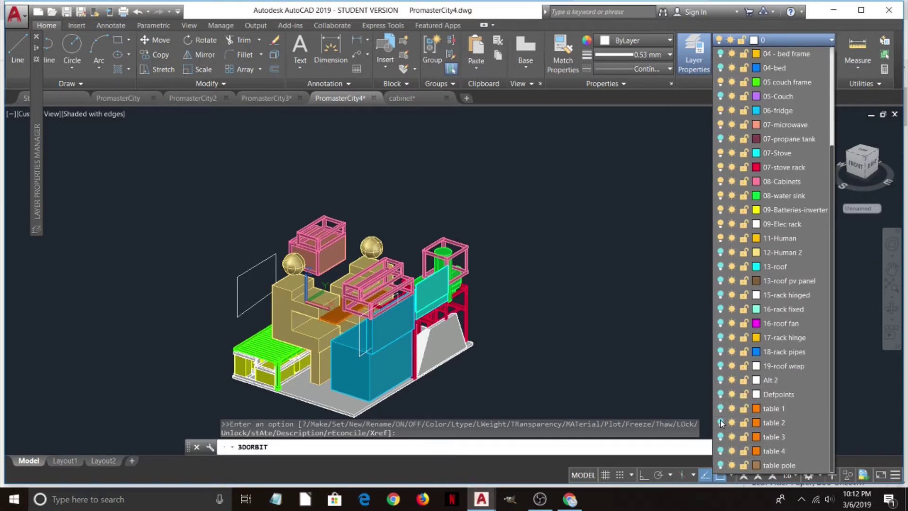
pyautogui.keyDown('shift'); pyautogui.moveTo(567, 318); pyautogui.dragTo(551, 338, button='middle'); pyautogui.keyUp('shift')
pyautogui.scroll(3, 473, 322)
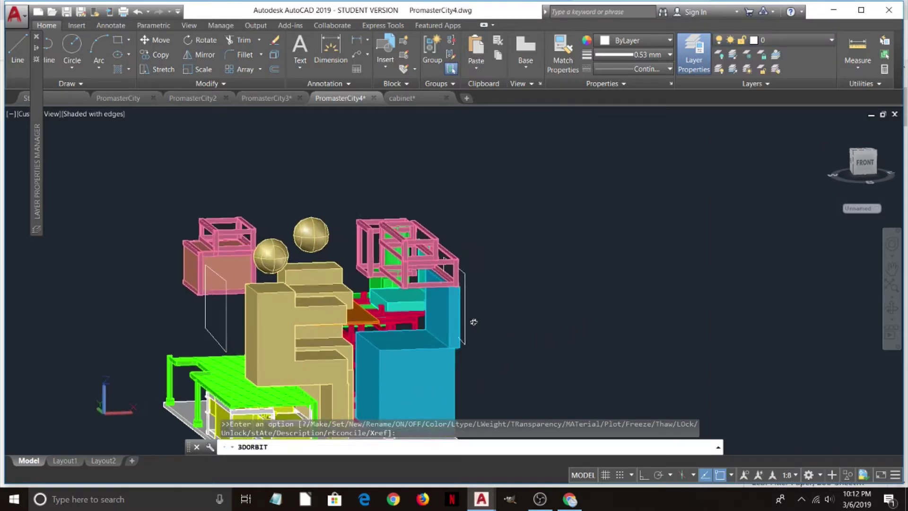
pyautogui.scroll(1, 474, 321)
pyautogui.keyDown('shift'); pyautogui.moveTo(413, 302); pyautogui.dragTo(725, 278, button='middle'); pyautogui.keyUp('shift')
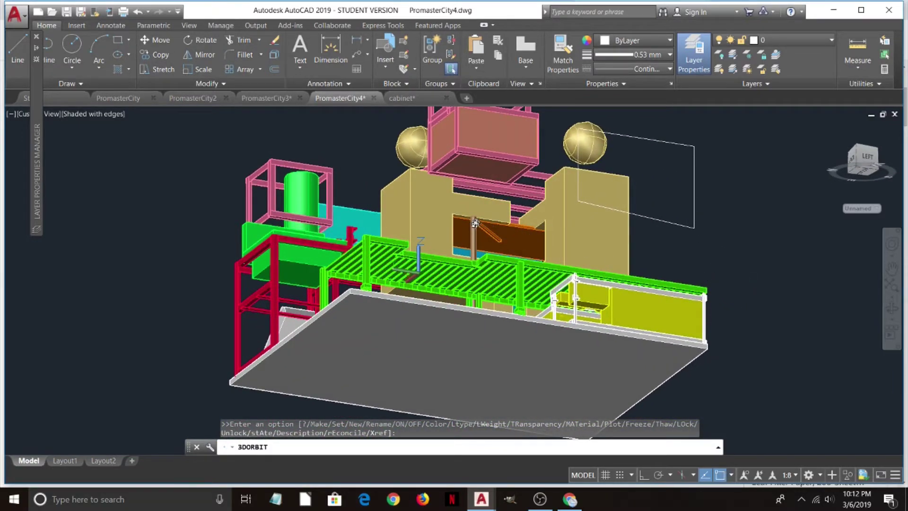
pyautogui.keyDown('shift'); pyautogui.moveTo(499, 245); pyautogui.dragTo(841, 289, button='middle'); pyautogui.keyUp('shift')
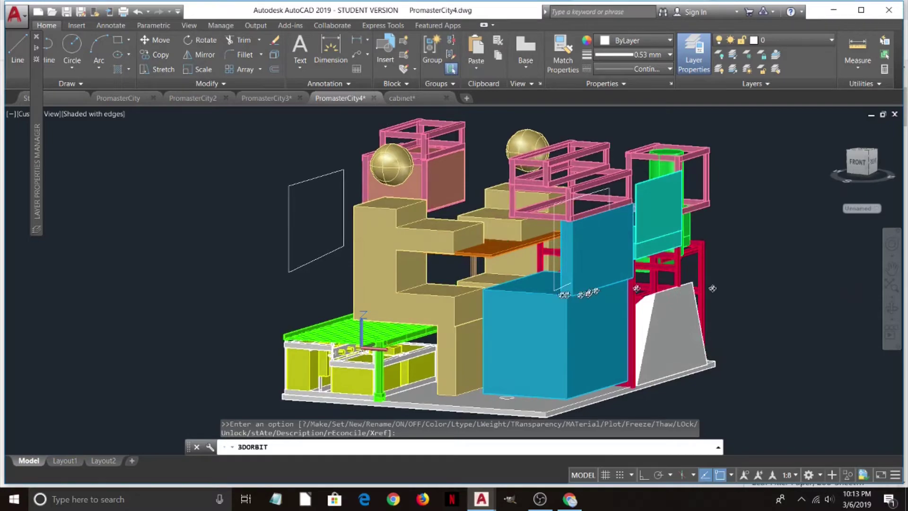
pyautogui.moveTo(532, 260); pyautogui.dragTo(416, 266, button='middle')
pyautogui.moveTo(416, 267); pyautogui.dragTo(422, 245)
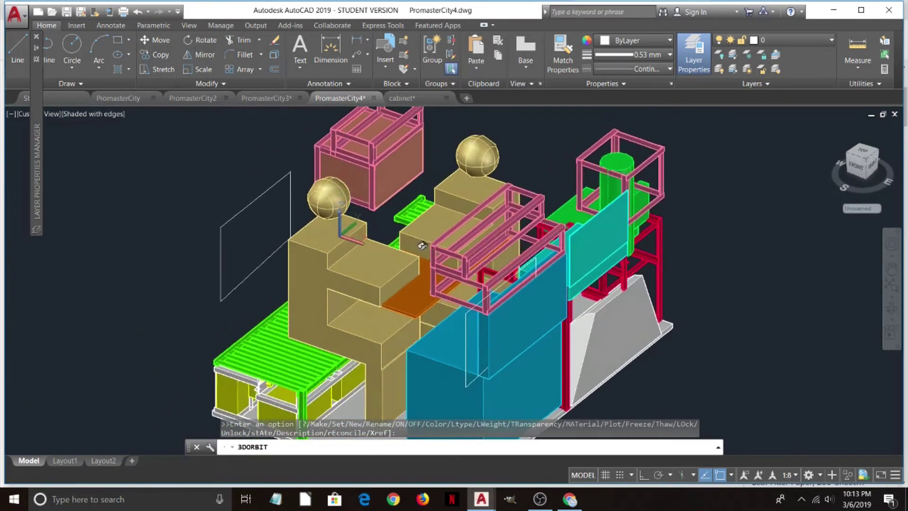
# Hide the 12-Human 2 figures and swap the table 2 layer for table 1, then orbit.
pyautogui.click(781, 42)
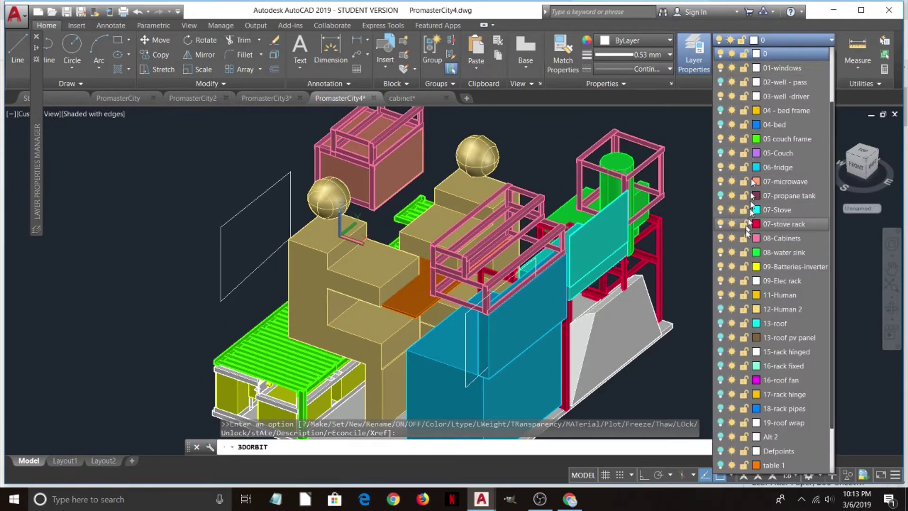
pyautogui.click(720, 309)
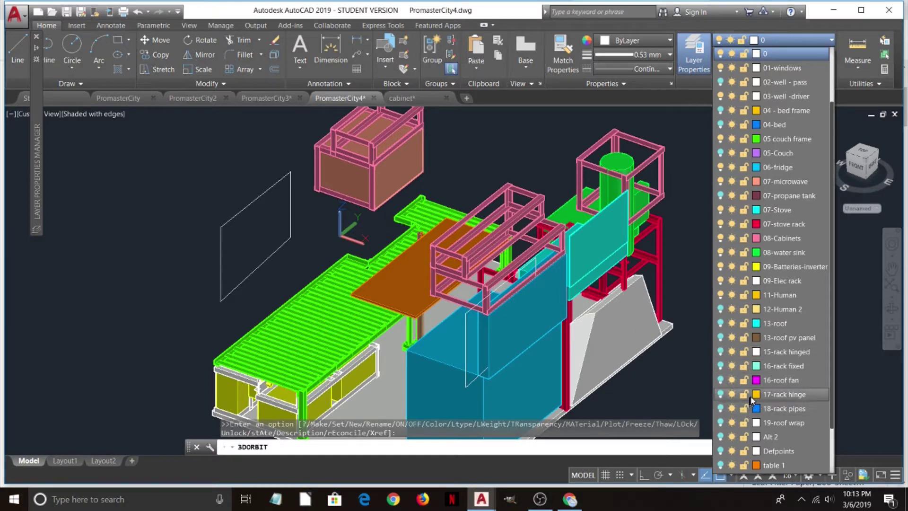
pyautogui.scroll(-2, 750, 398)
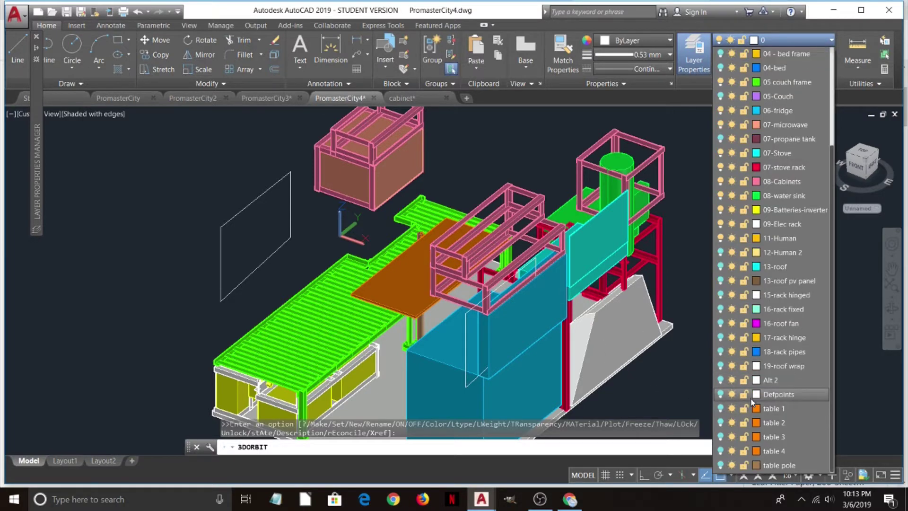
pyautogui.click(721, 422)
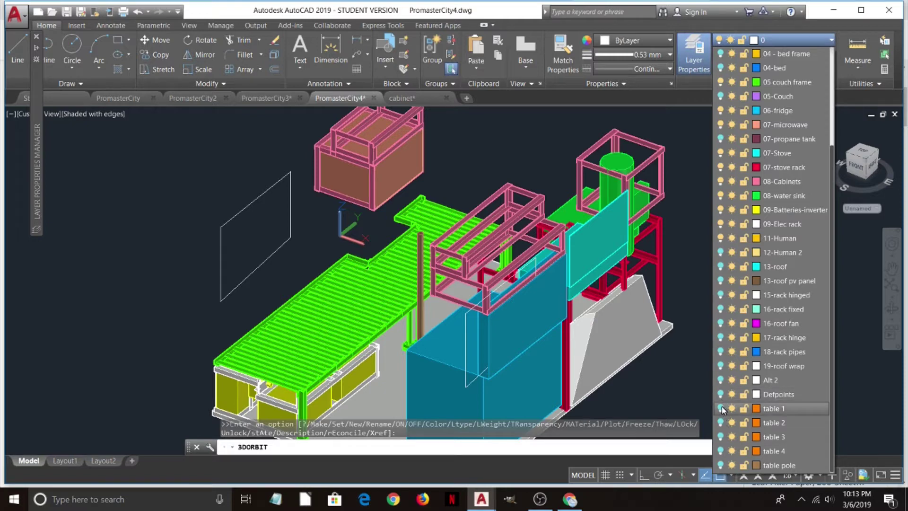
pyautogui.click(720, 408)
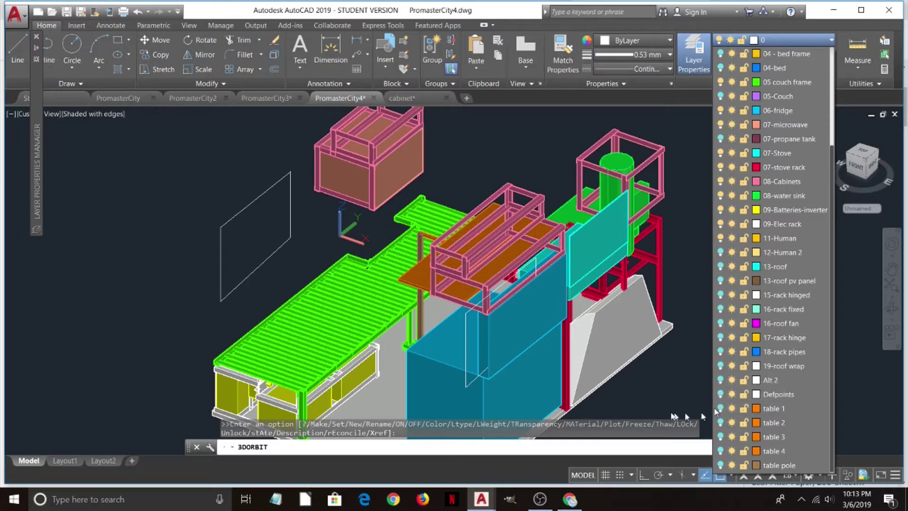
pyautogui.keyDown('shift'); pyautogui.moveTo(651, 391); pyautogui.dragTo(746, 333, button='middle'); pyautogui.keyUp('shift')
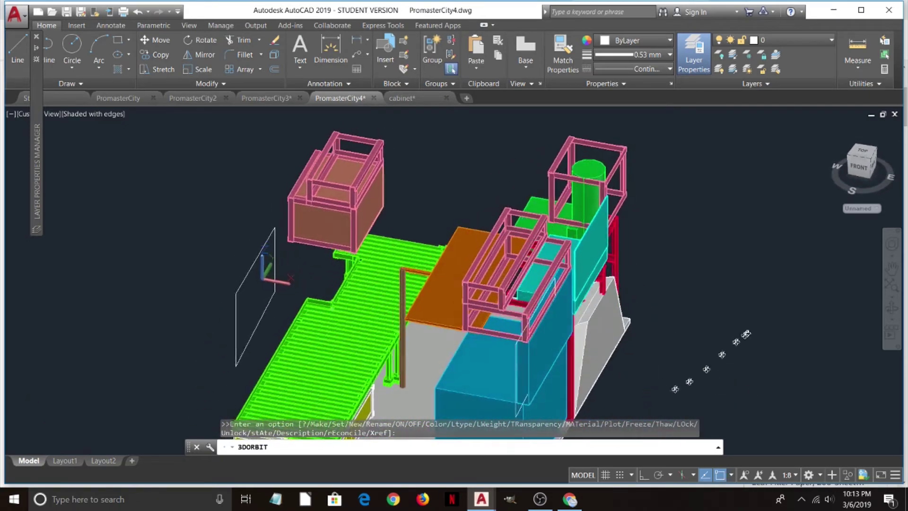
# Cycle through the table 1 to 3 layers, leaving only table 4 on, and orbit to the front.
pyautogui.click(781, 41)
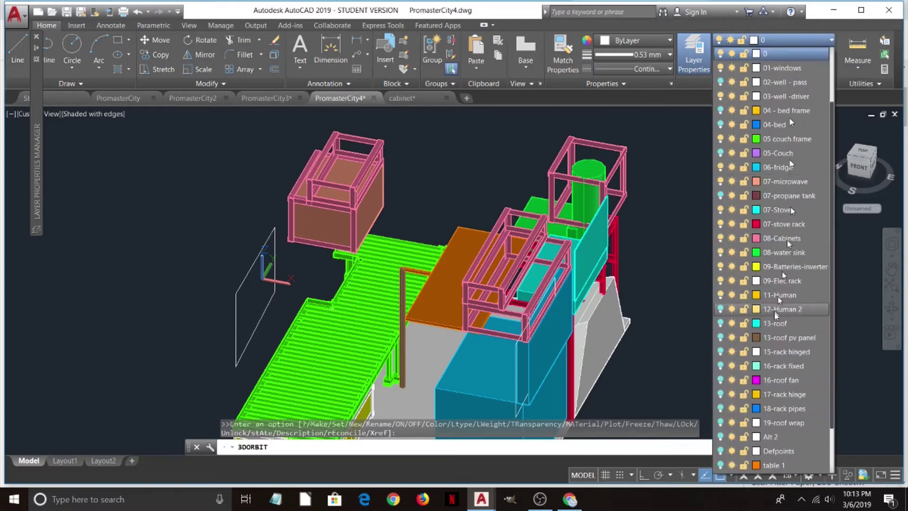
pyautogui.scroll(-1, 771, 365)
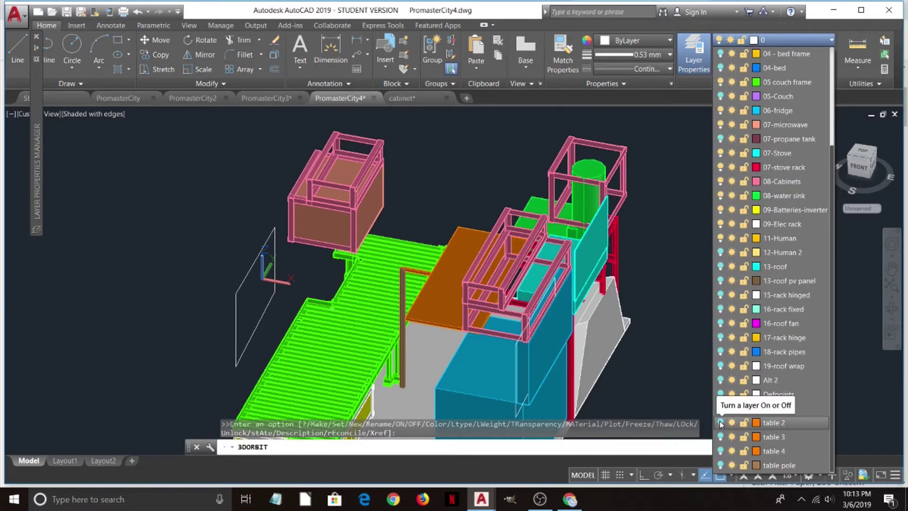
pyautogui.click(720, 422)
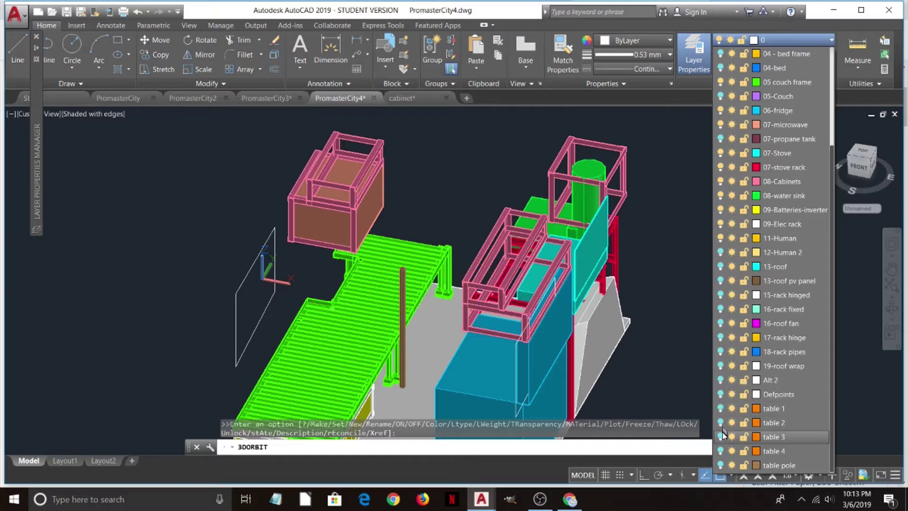
pyautogui.click(721, 437)
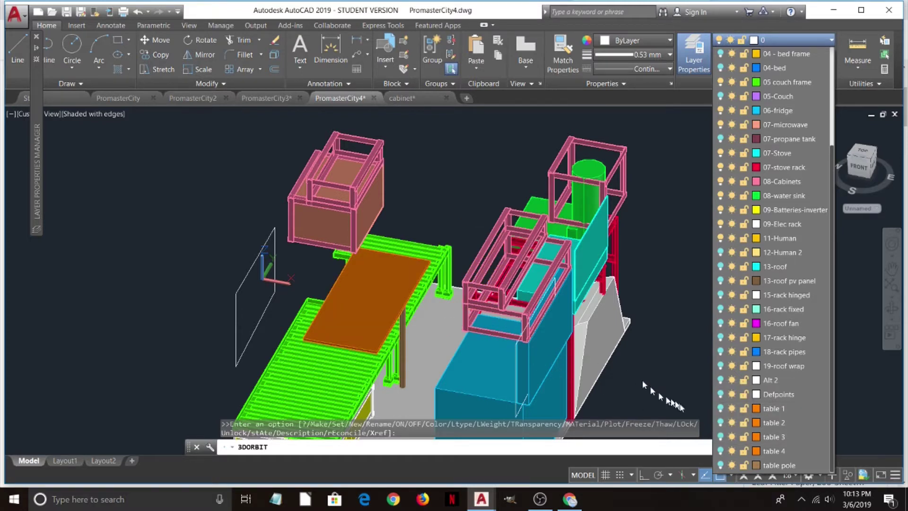
pyautogui.click(720, 437)
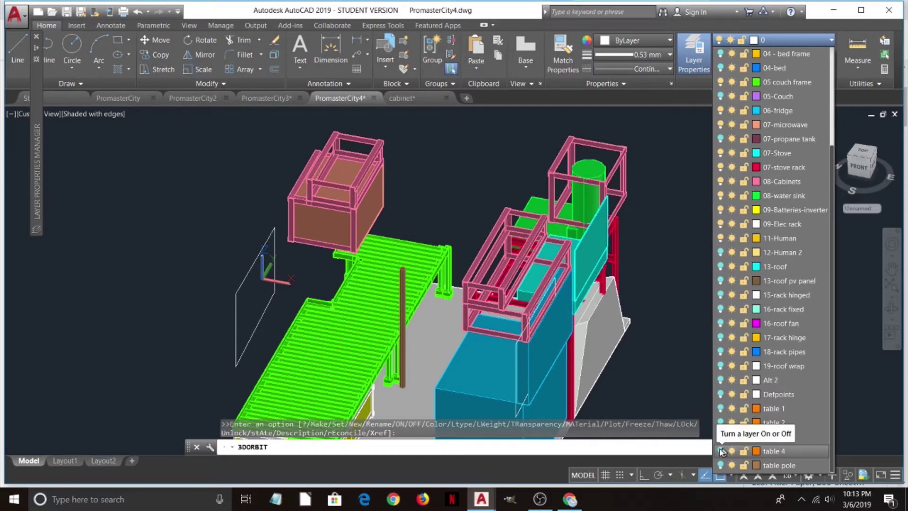
pyautogui.click(721, 451)
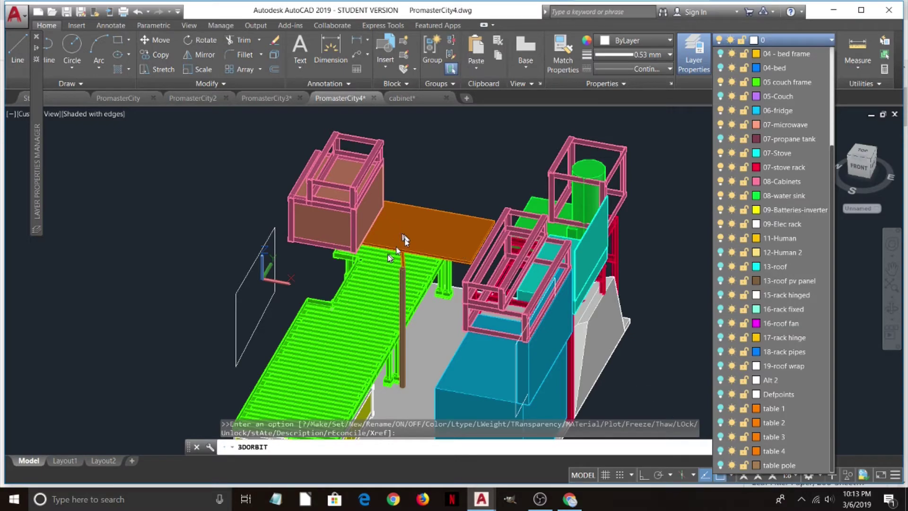
pyautogui.moveTo(665, 349); pyautogui.dragTo(657, 326)
# Turn on the 05-Couch layer and orbit toward a near-front view.
pyautogui.click(785, 40)
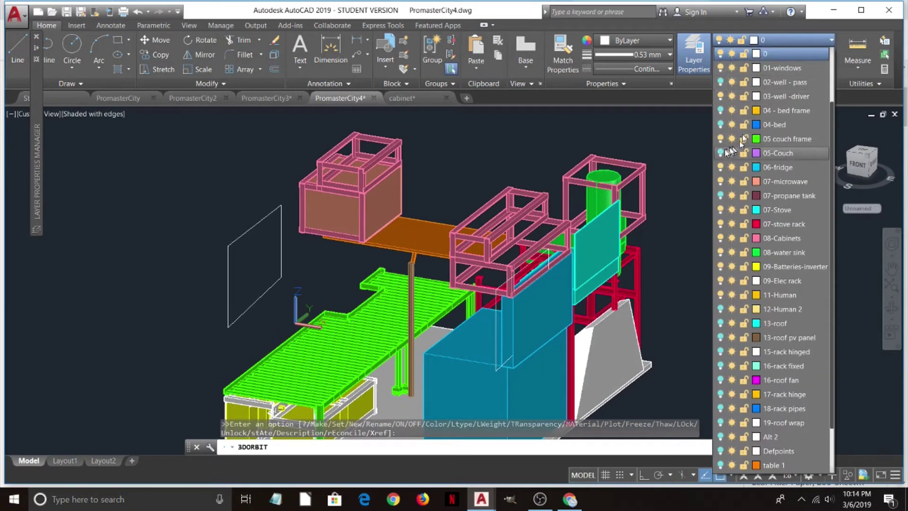
pyautogui.click(721, 153)
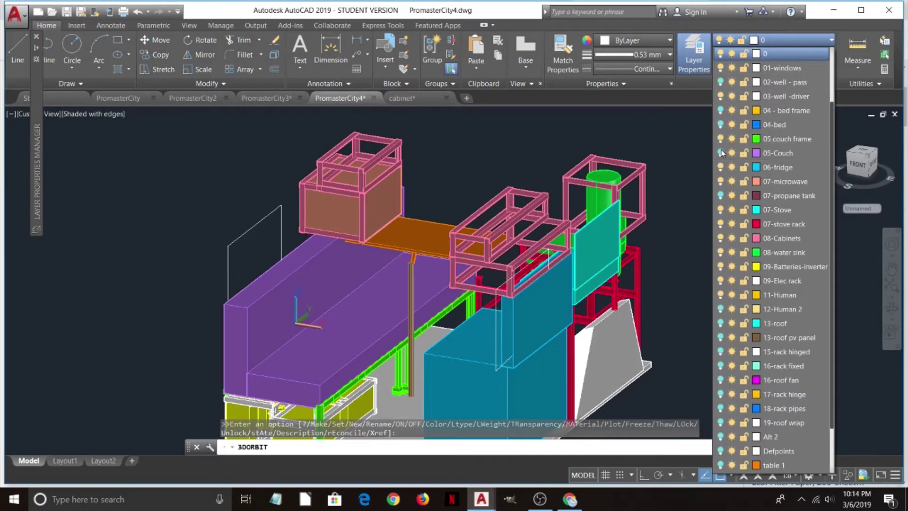
pyautogui.click(682, 255)
pyautogui.moveTo(683, 257); pyautogui.dragTo(654, 256)
pyautogui.scroll(-4, 654, 234)
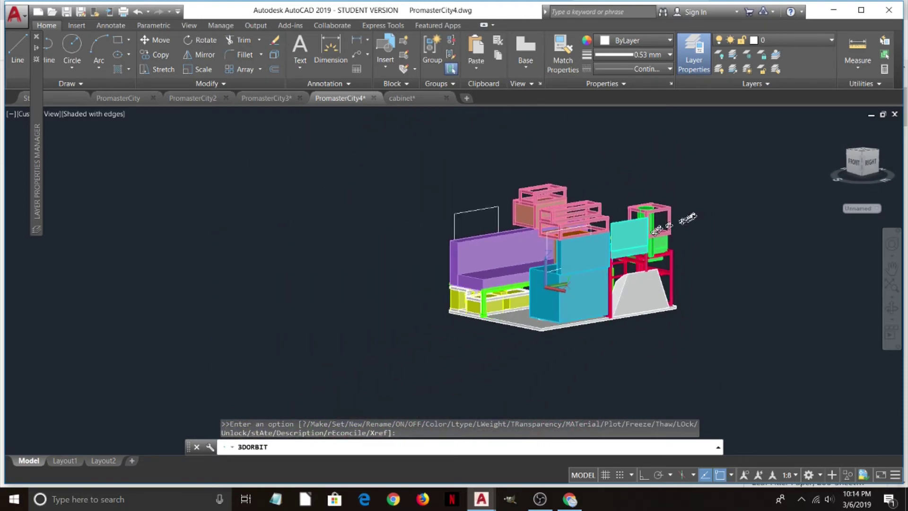
pyautogui.scroll(2, 700, 213)
pyautogui.moveTo(729, 214); pyautogui.dragTo(555, 269)
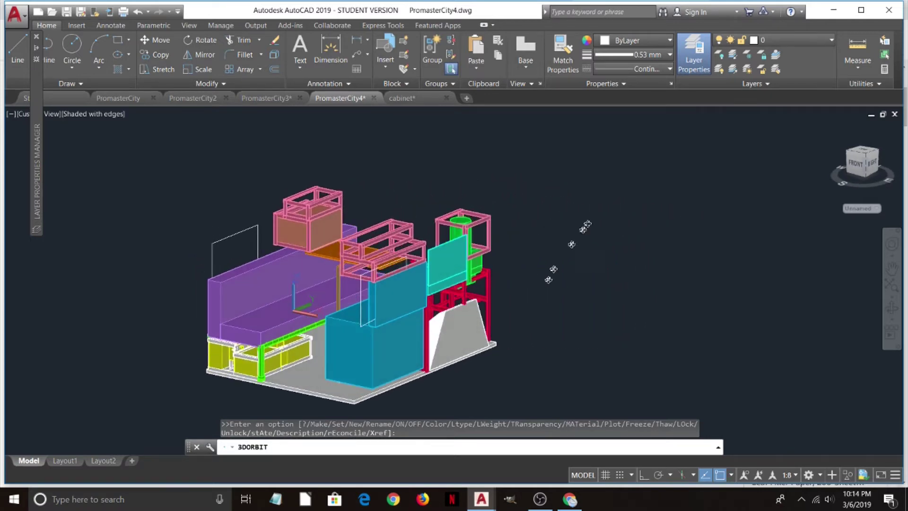
# Turn on the 13-roof and 13-roof pv panel layers, then orbit to an isometric view from above.
pyautogui.click(790, 40)
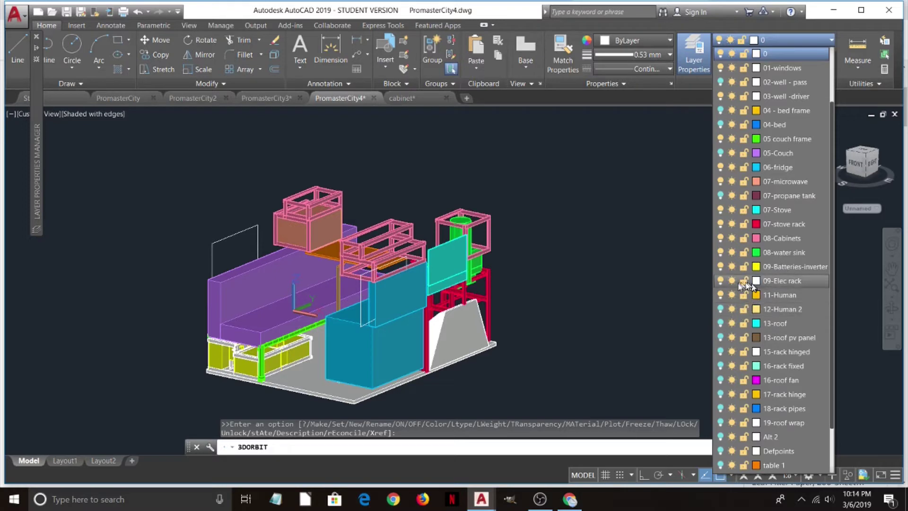
pyautogui.click(720, 323)
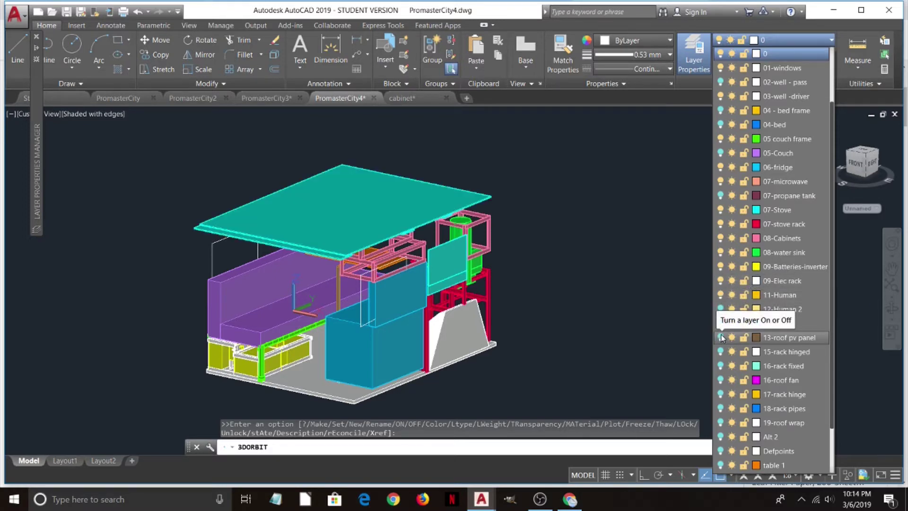
pyautogui.click(720, 337)
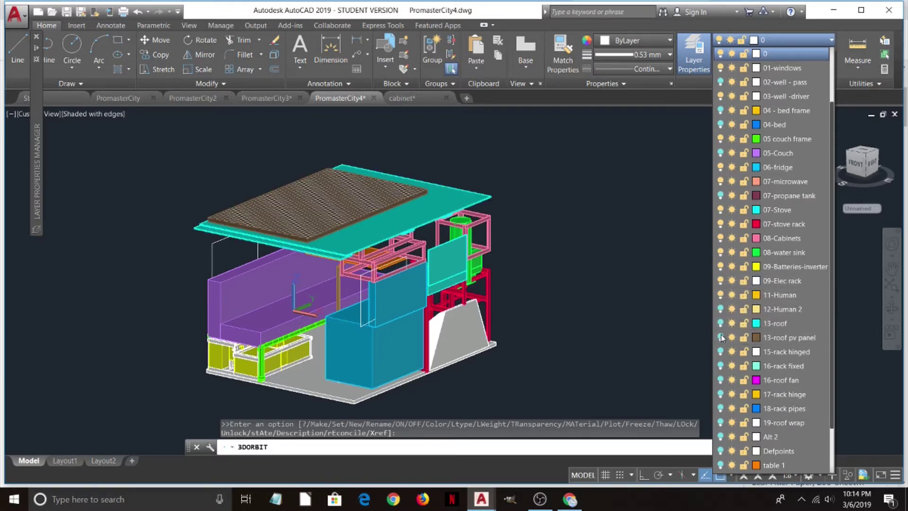
pyautogui.click(590, 281)
pyautogui.keyDown('shift'); pyautogui.moveTo(577, 272); pyautogui.dragTo(559, 251, button='middle'); pyautogui.keyUp('shift')
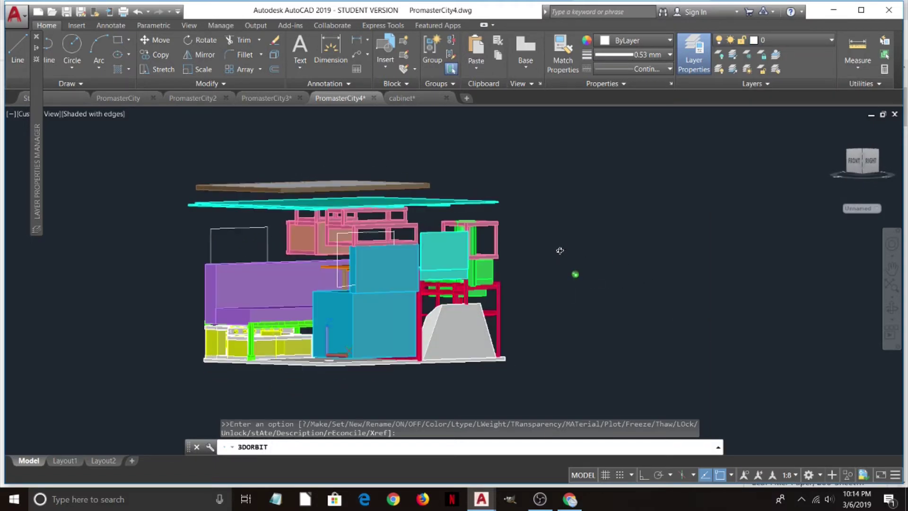
pyautogui.keyDown('shift'); pyautogui.moveTo(478, 201); pyautogui.dragTo(478, 200, button='middle'); pyautogui.keyUp('shift')
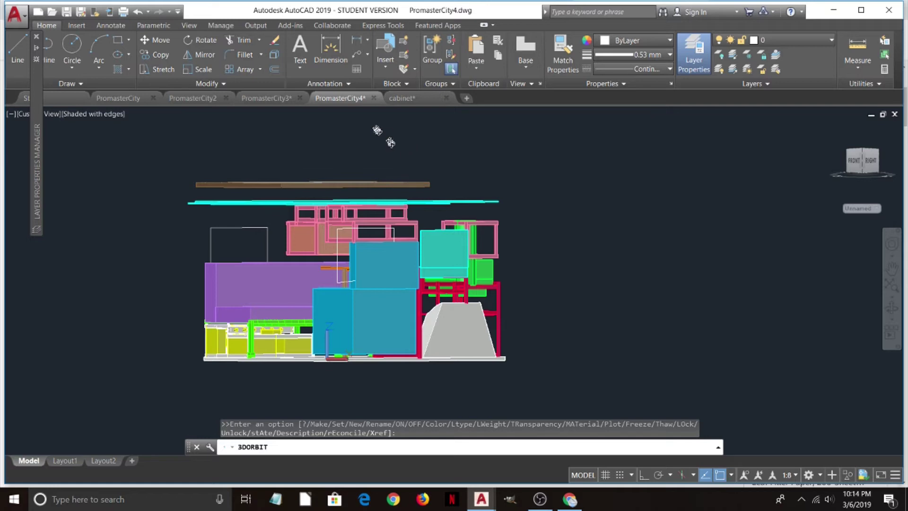
pyautogui.keyDown('shift'); pyautogui.moveTo(377, 130); pyautogui.dragTo(767, 92, button='middle'); pyautogui.keyUp('shift')
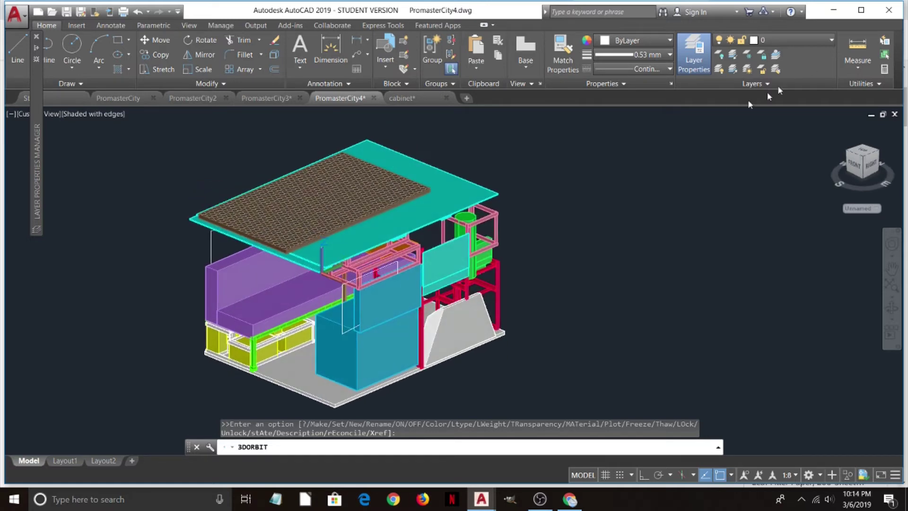
# Turn on the 15-rack hinged, 16-rack fixed and 18-rack pipes layers and orbit to view them.
pyautogui.click(801, 40)
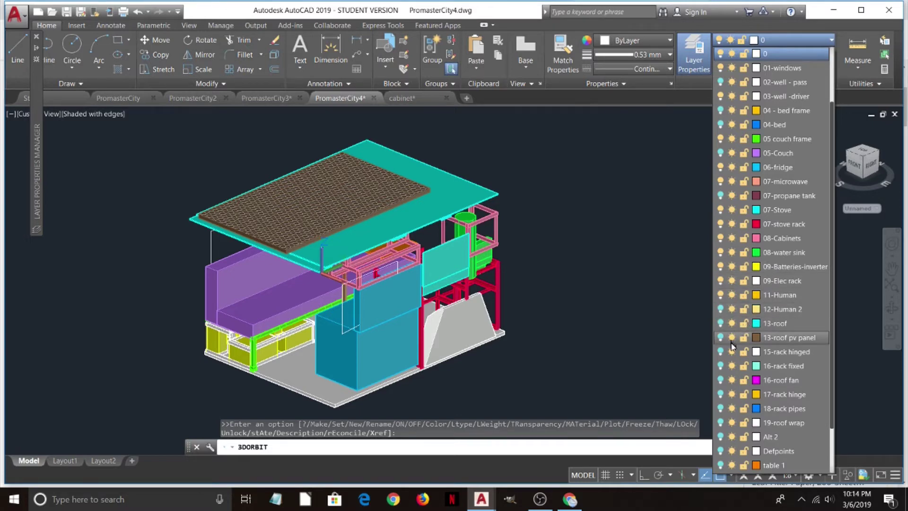
pyautogui.click(720, 352)
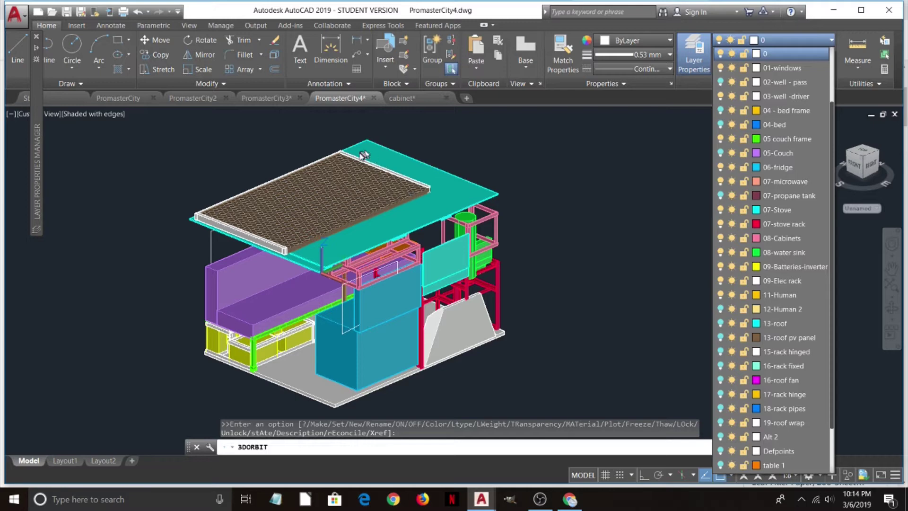
pyautogui.click(719, 365)
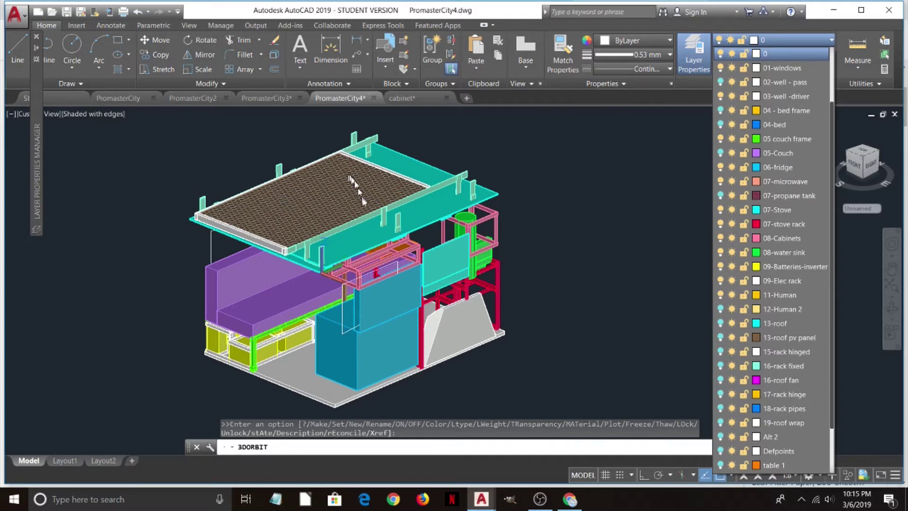
pyautogui.click(719, 407)
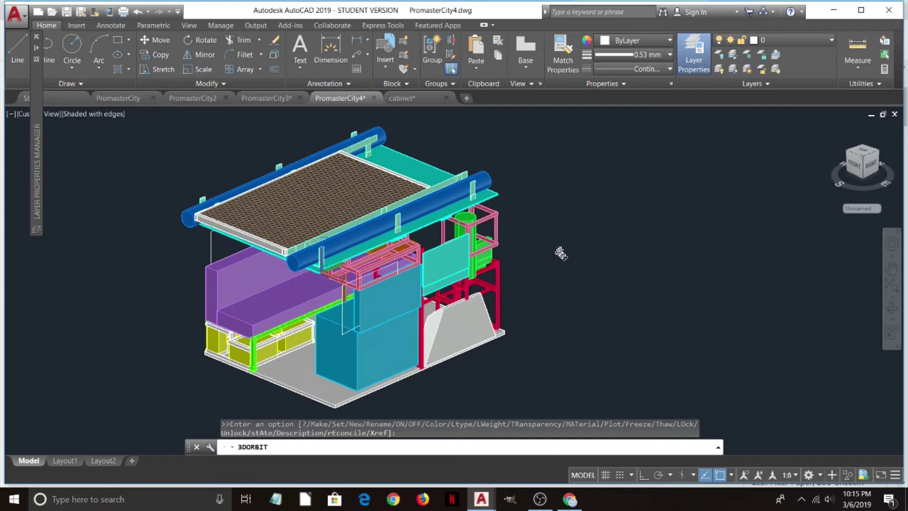
pyautogui.moveTo(559, 251)
pyautogui.keyDown('shift'); pyautogui.mouseDown(button='middle')
pyautogui.moveTo(618, 265)
pyautogui.moveTo(661, 260)
pyautogui.moveTo(685, 239)
pyautogui.moveTo(671, 227)
pyautogui.moveTo(575, 227)
pyautogui.moveTo(549, 258)
pyautogui.moveTo(544, 252)
pyautogui.moveTo(563, 246)
pyautogui.mouseUp(button='middle'); pyautogui.keyUp('shift')
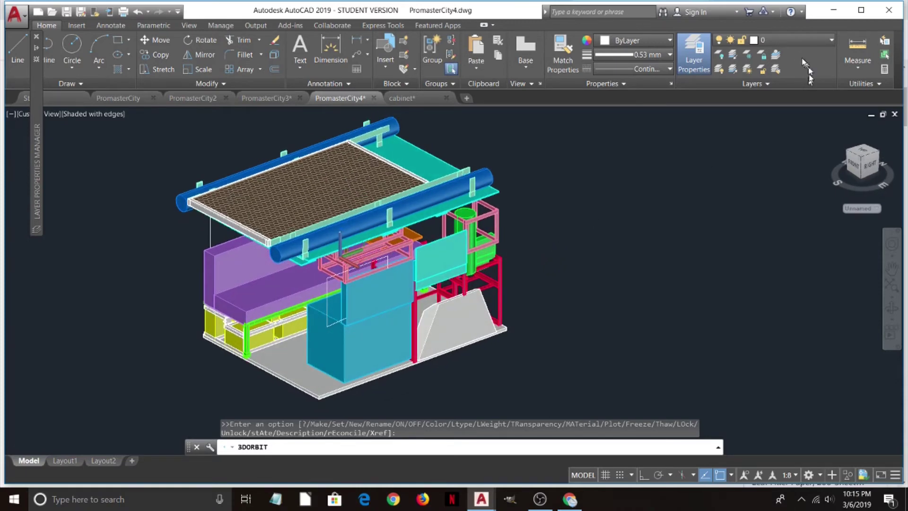
# Turn on the 16-roof fan layer, orbit to a new view, then switch on 19-roof wrap.
pyautogui.click(792, 41)
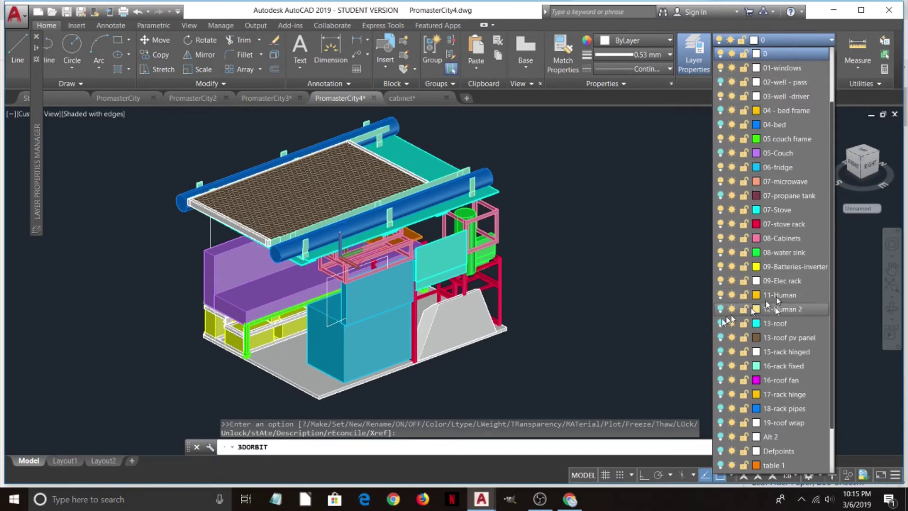
pyautogui.click(721, 380)
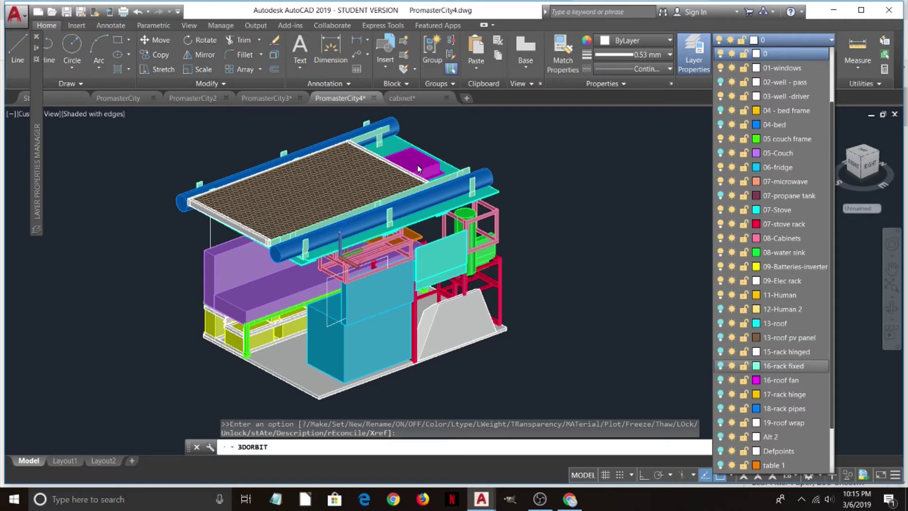
pyautogui.click(611, 258)
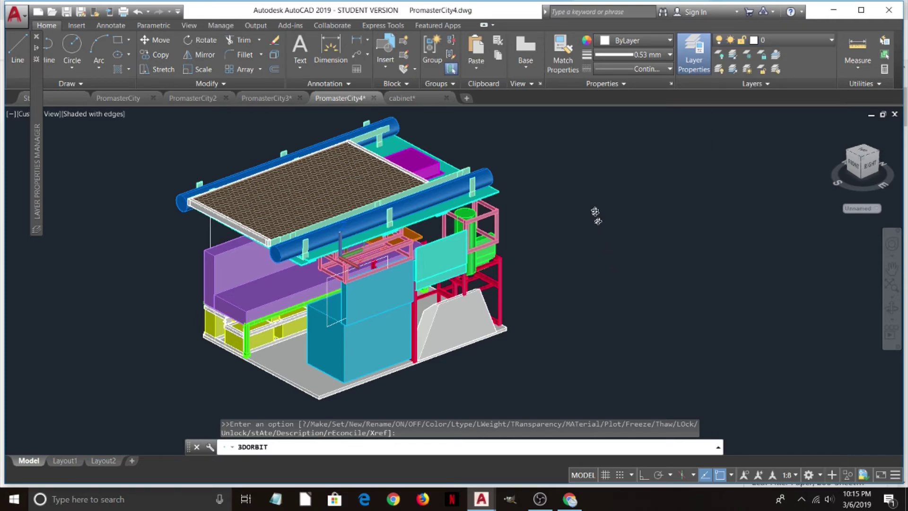
pyautogui.keyDown('shift'); pyautogui.moveTo(593, 208); pyautogui.dragTo(544, 277, button='middle'); pyautogui.keyUp('shift')
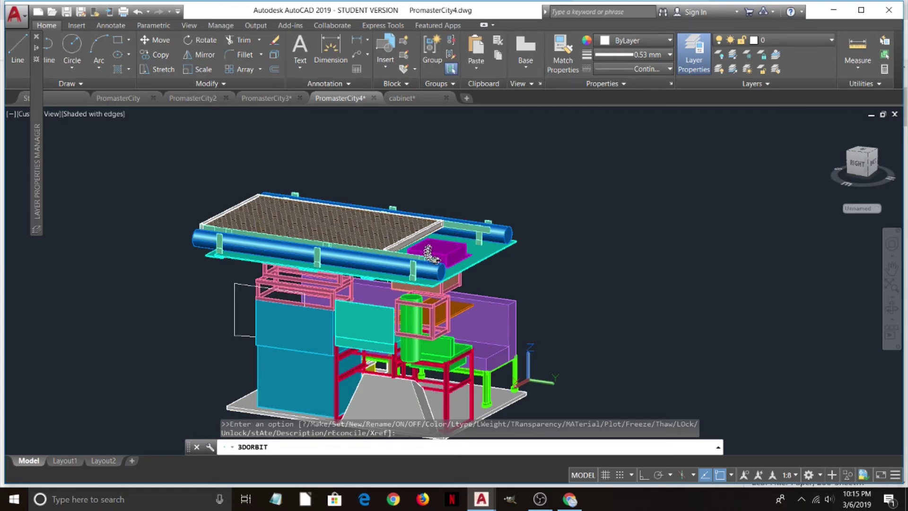
pyautogui.click(775, 41)
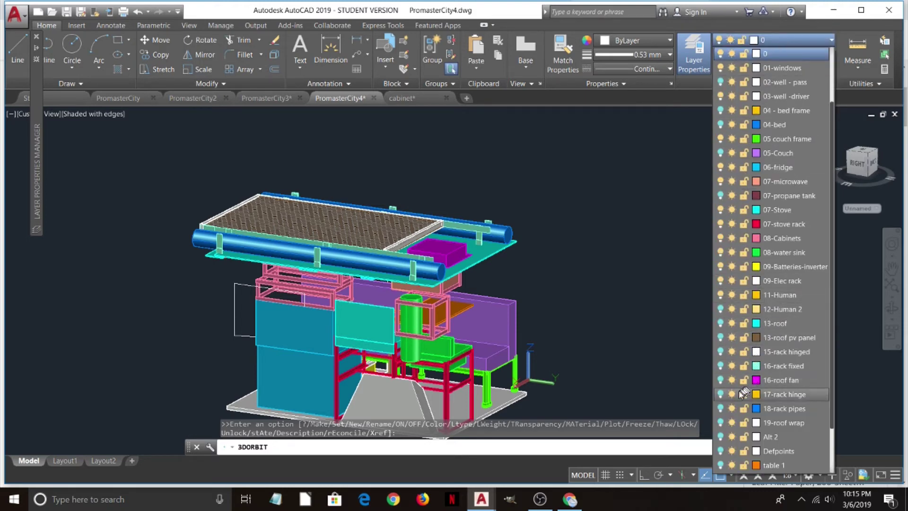
pyautogui.click(721, 423)
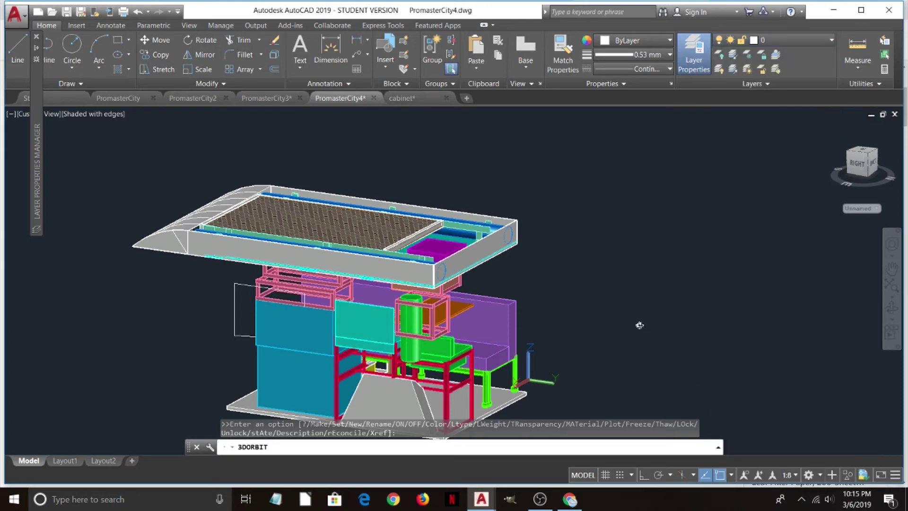
pyautogui.moveTo(622, 310); pyautogui.dragTo(534, 225, button='middle')
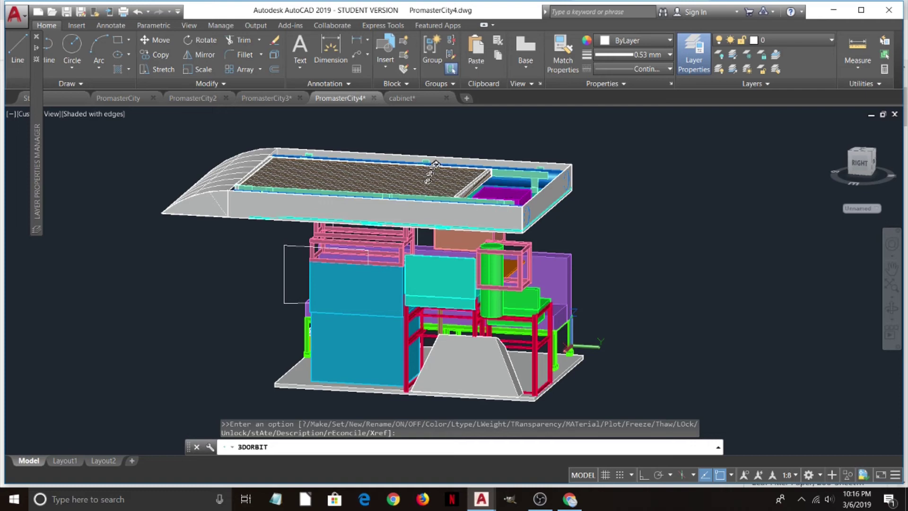
pyautogui.keyDown('shift'); pyautogui.moveTo(331, 175); pyautogui.dragTo(383, 226, button='middle'); pyautogui.keyUp('shift')
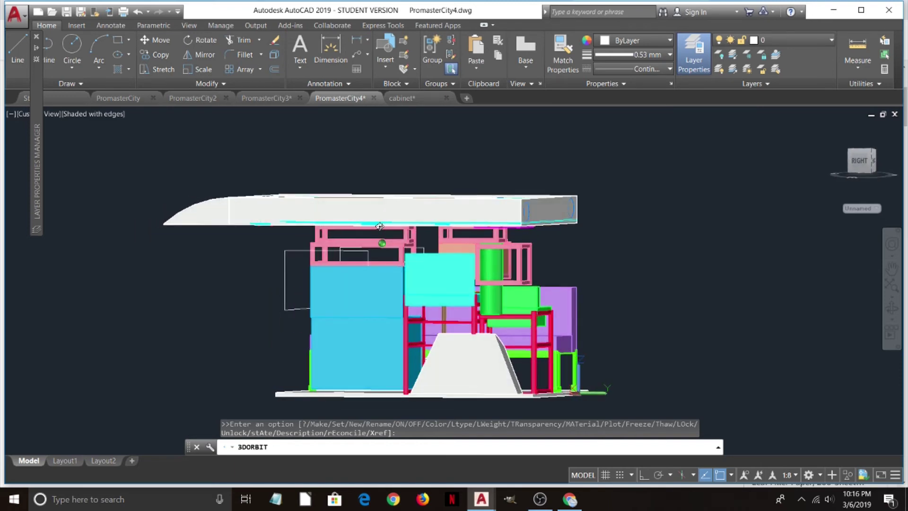
pyautogui.scroll(-4, 604, 310)
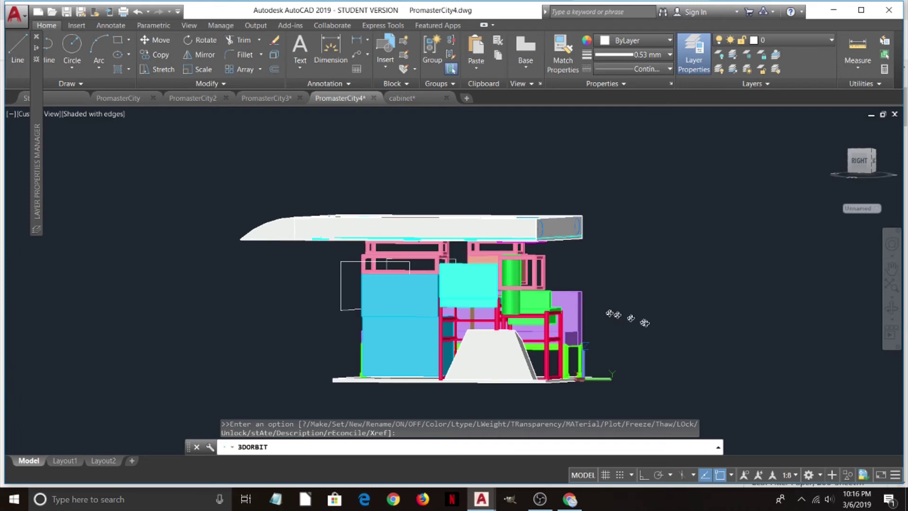
pyautogui.moveTo(644, 320); pyautogui.dragTo(602, 281, button='middle')
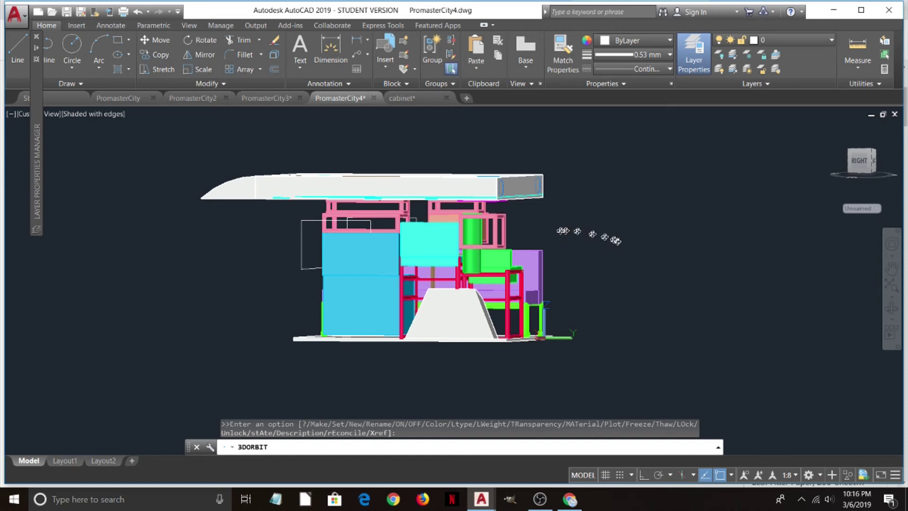
pyautogui.moveTo(624, 248); pyautogui.dragTo(562, 262)
pyautogui.moveTo(573, 257)
pyautogui.mouseDown(button='middle')
pyautogui.moveTo(547, 247)
pyautogui.moveTo(481, 257)
pyautogui.mouseUp(button='middle')
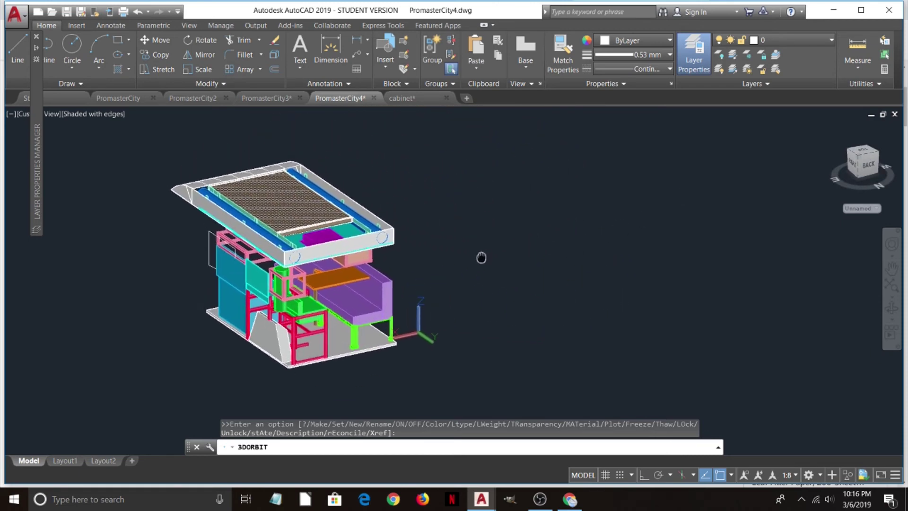
pyautogui.moveTo(482, 262); pyautogui.dragTo(480, 262)
pyautogui.moveTo(433, 282); pyautogui.dragTo(445, 257)
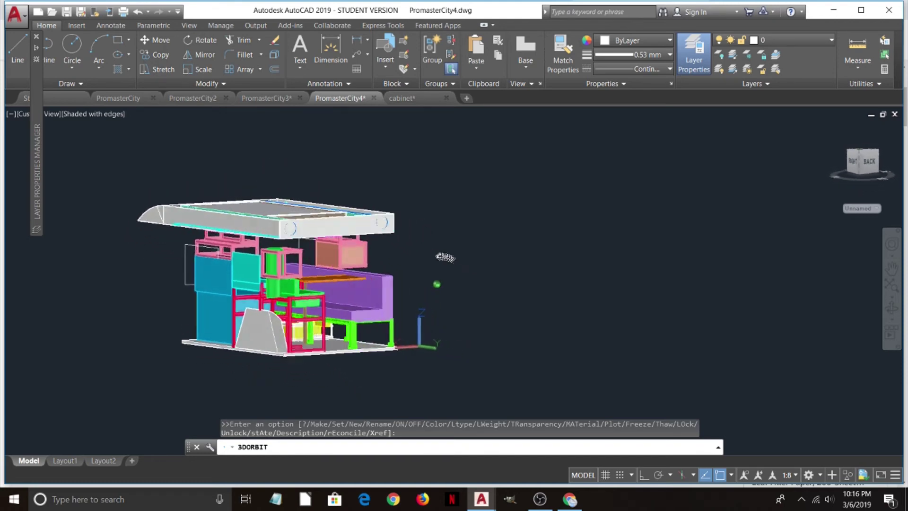
pyautogui.moveTo(346, 258); pyautogui.dragTo(371, 216)
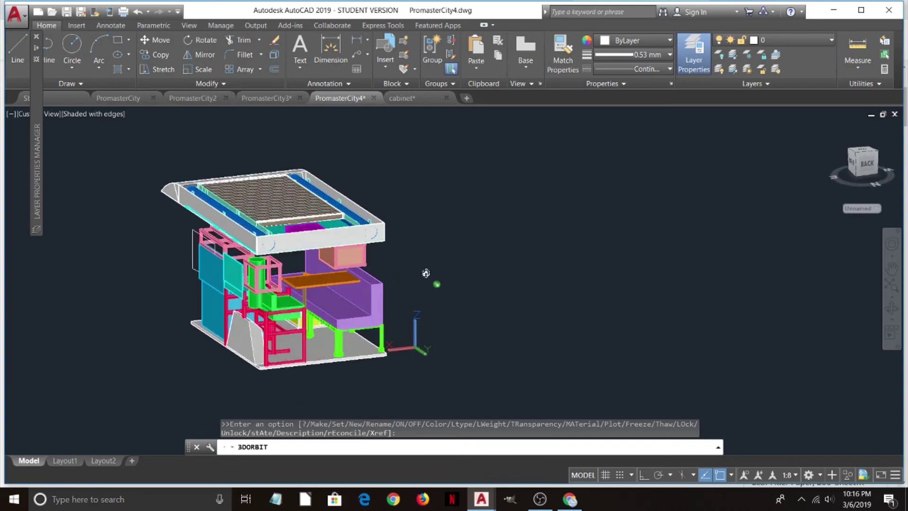
pyautogui.moveTo(426, 273); pyautogui.dragTo(324, 260)
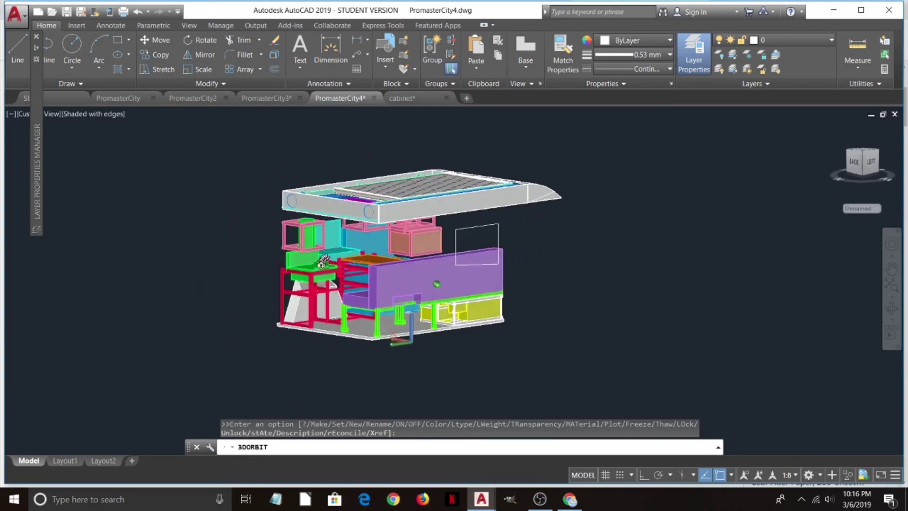
pyautogui.scroll(8, 323, 260)
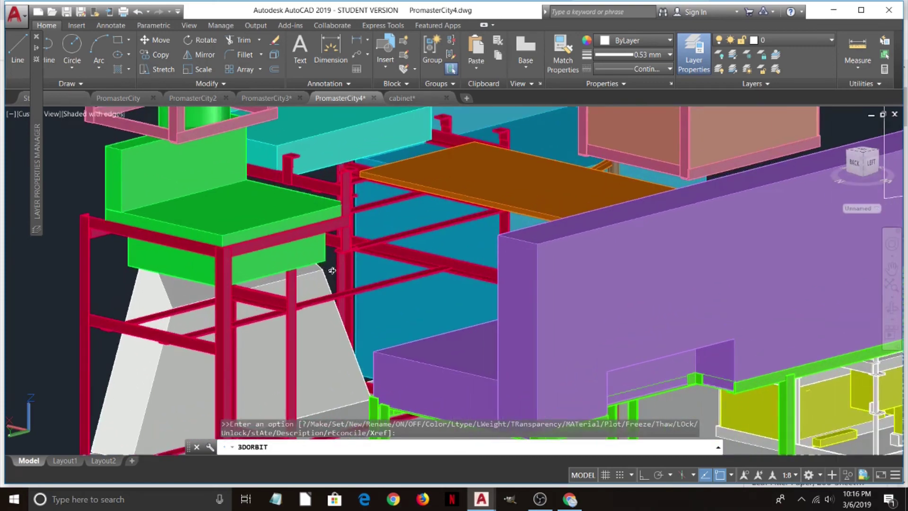
pyautogui.scroll(3, 332, 270)
pyautogui.moveTo(386, 247)
pyautogui.mouseDown()
pyautogui.moveTo(399, 236)
pyautogui.moveTo(470, 233)
pyautogui.moveTo(479, 241)
pyautogui.moveTo(454, 264)
pyautogui.moveTo(395, 256)
pyautogui.mouseUp()
pyautogui.scroll(-10, 395, 257)
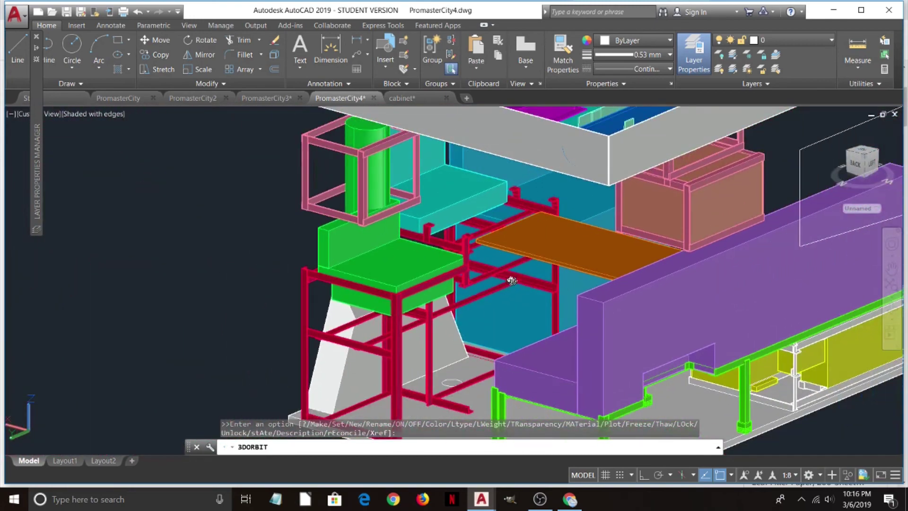
pyautogui.moveTo(783, 255); pyautogui.dragTo(506, 276, button='middle')
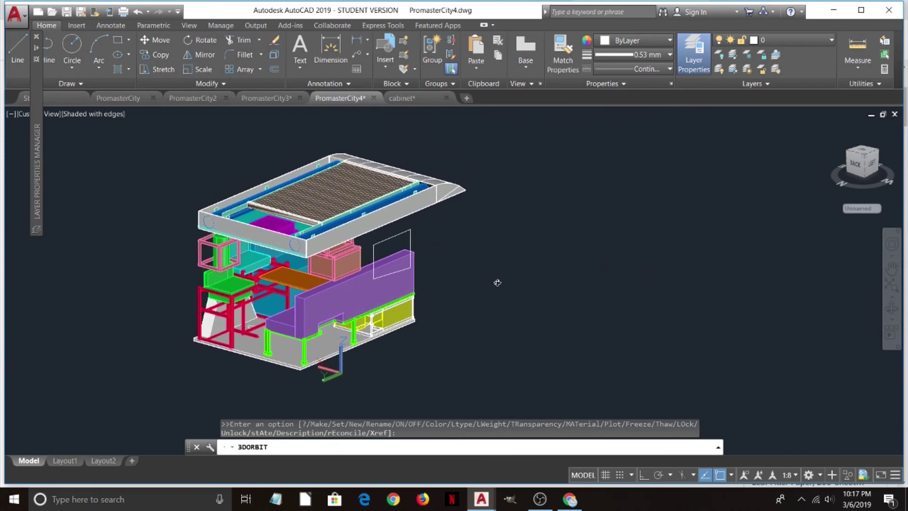
pyautogui.moveTo(470, 298); pyautogui.dragTo(523, 269)
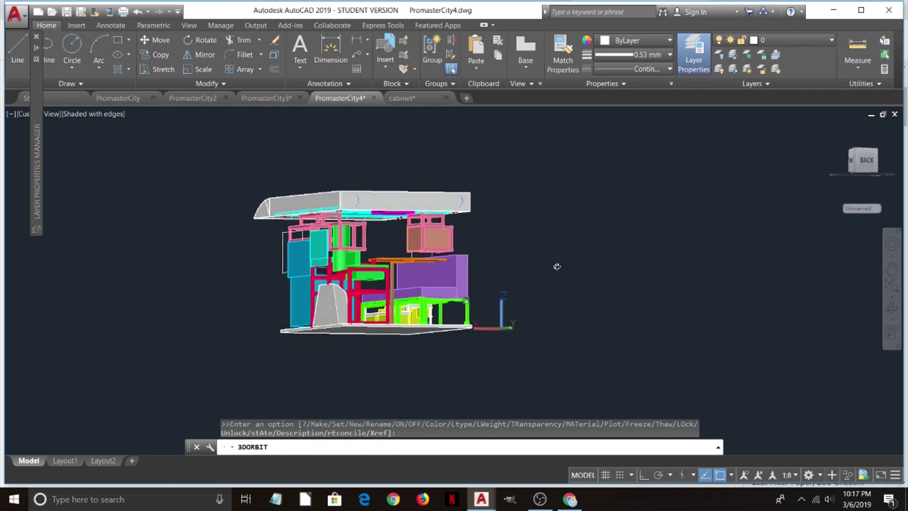
pyautogui.moveTo(557, 259); pyautogui.dragTo(469, 317)
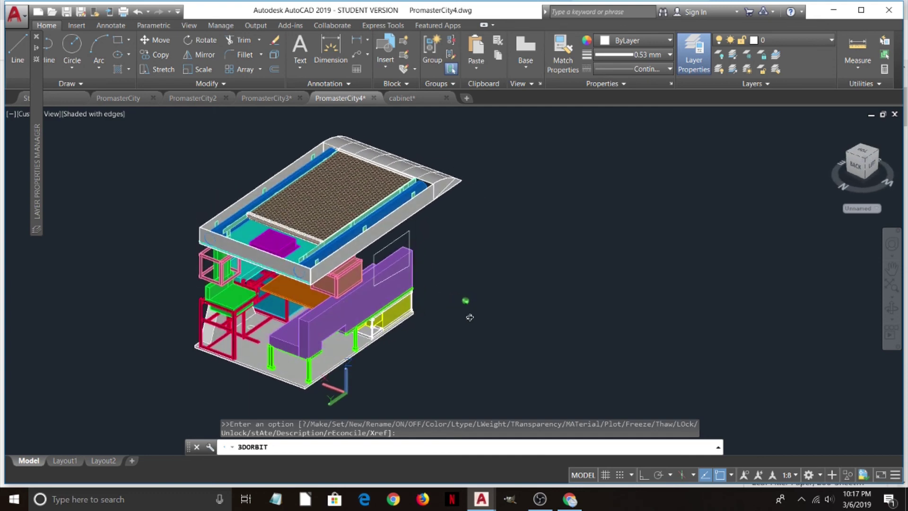
pyautogui.moveTo(454, 272); pyautogui.dragTo(461, 248)
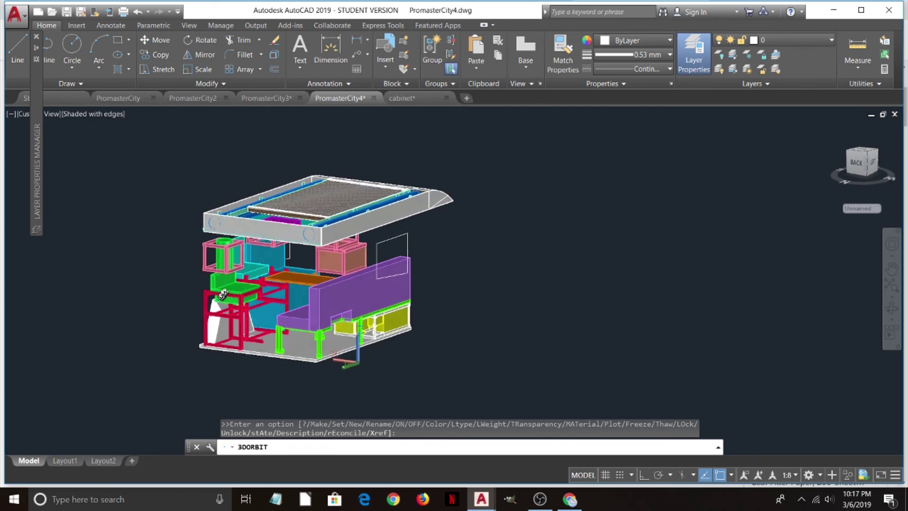
pyautogui.moveTo(223, 294); pyautogui.dragTo(460, 277)
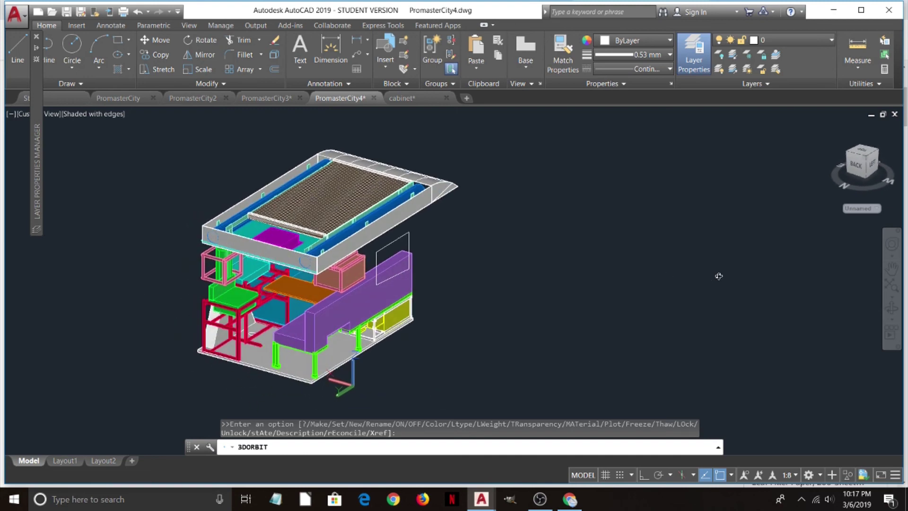